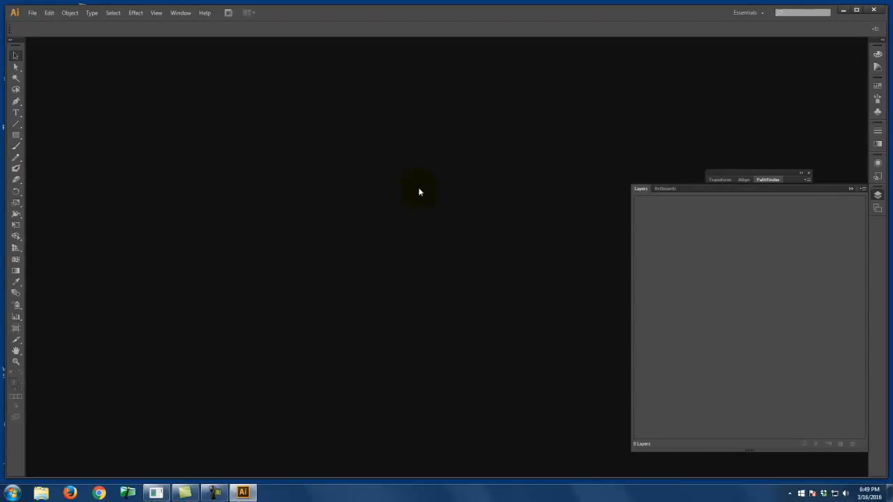
- Start a new document and name it with the person's full name followed by "Logo"
click(33, 13)
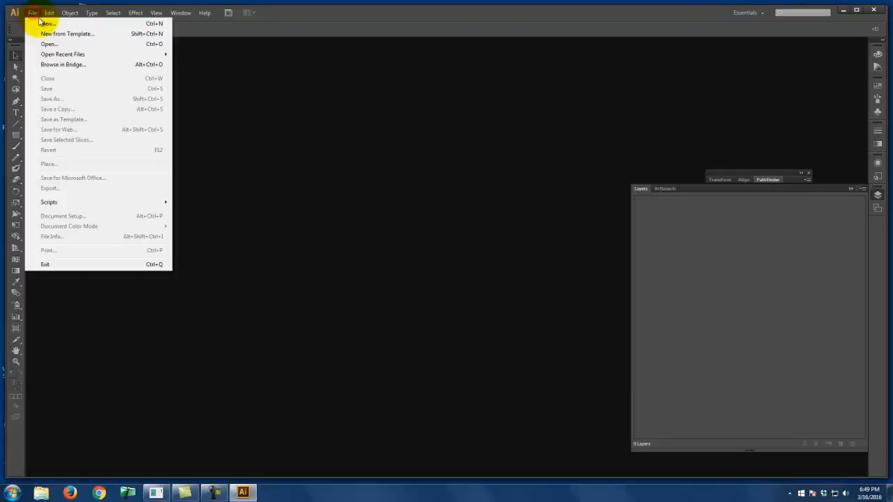
click(44, 23)
drag(299, 96, 336, 128)
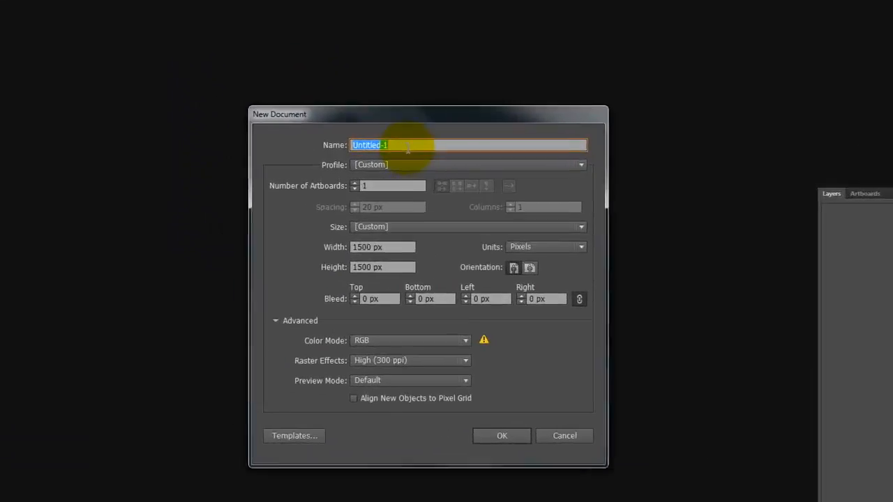
click(406, 146)
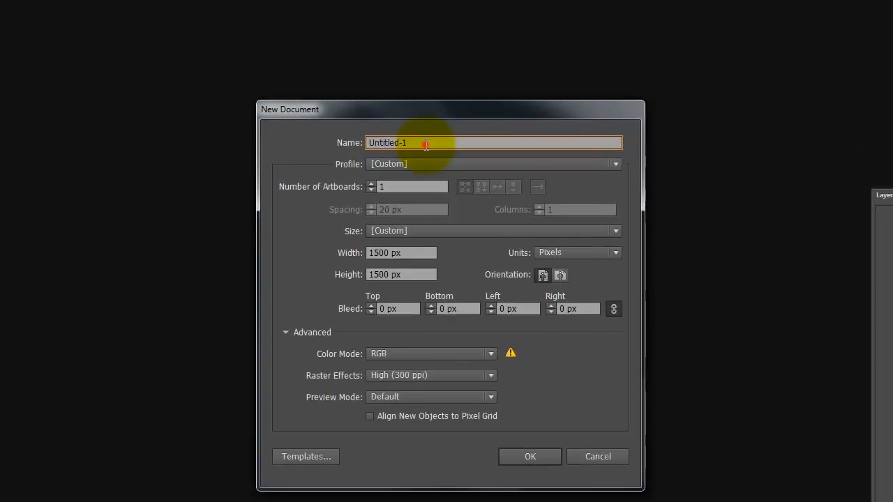
double_click(426, 144)
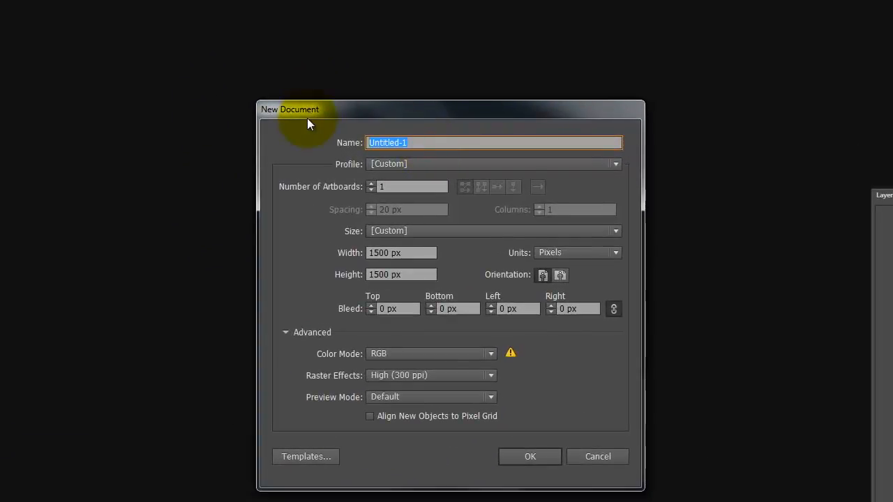
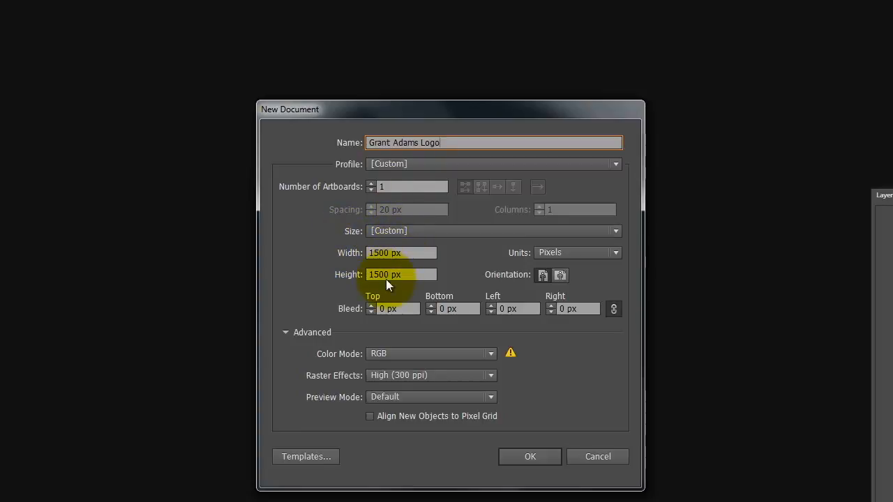
- Keep the new document's custom size of 1500 × 1500 px with Pixels as units, and create it
click(399, 230)
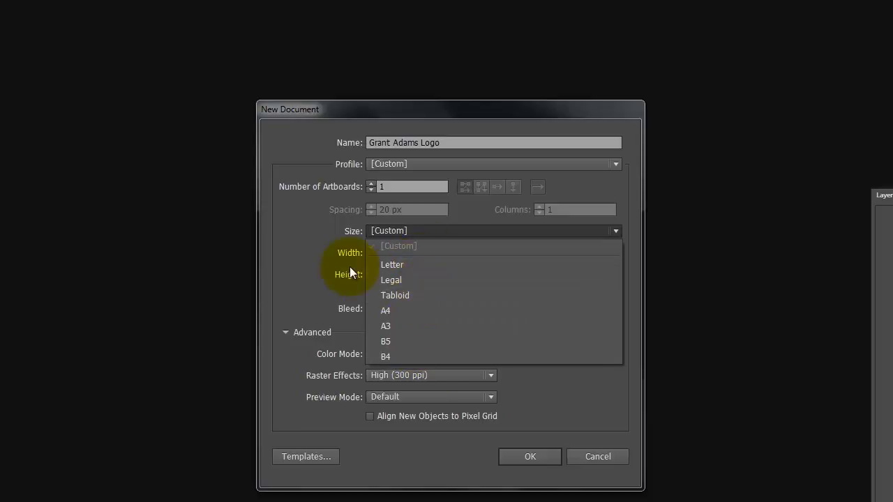
click(282, 221)
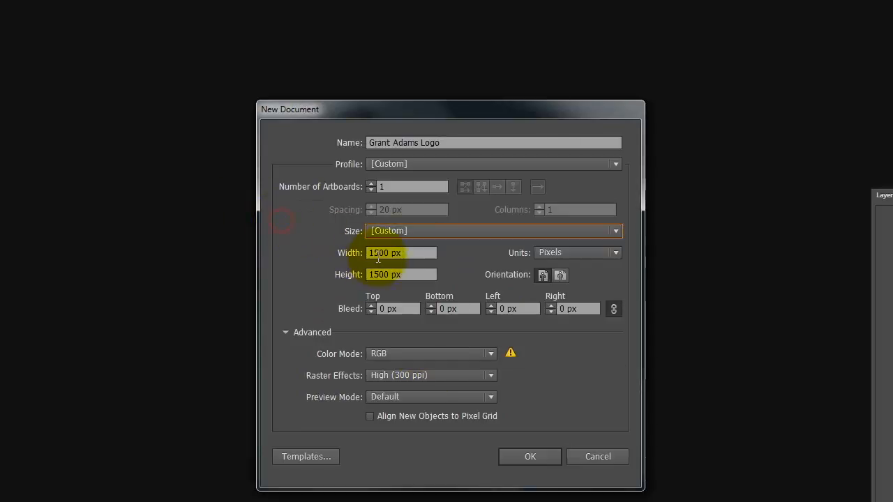
click(554, 252)
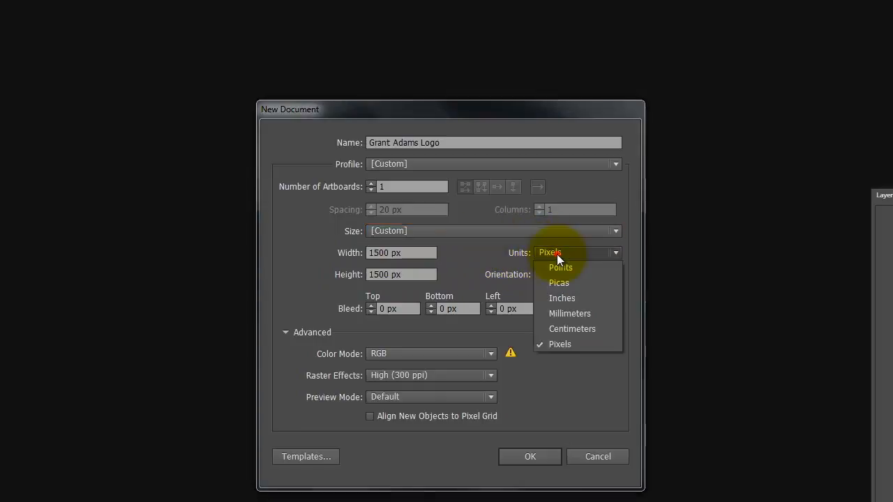
click(562, 343)
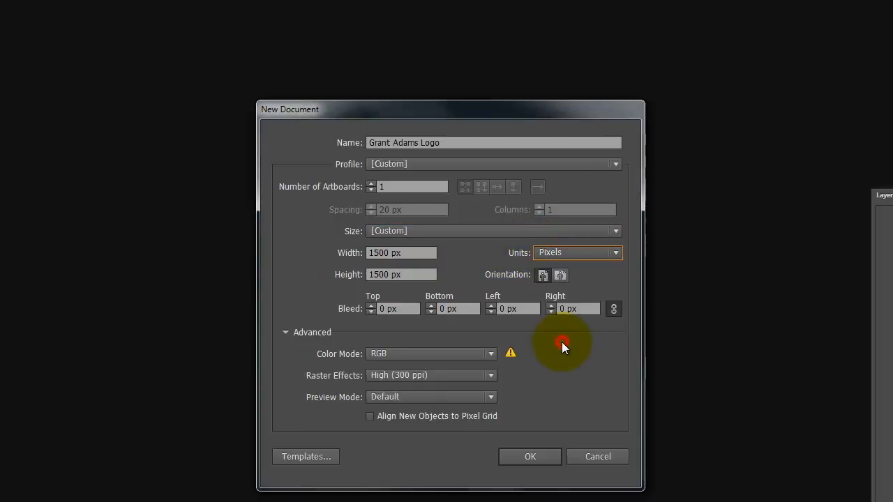
click(370, 251)
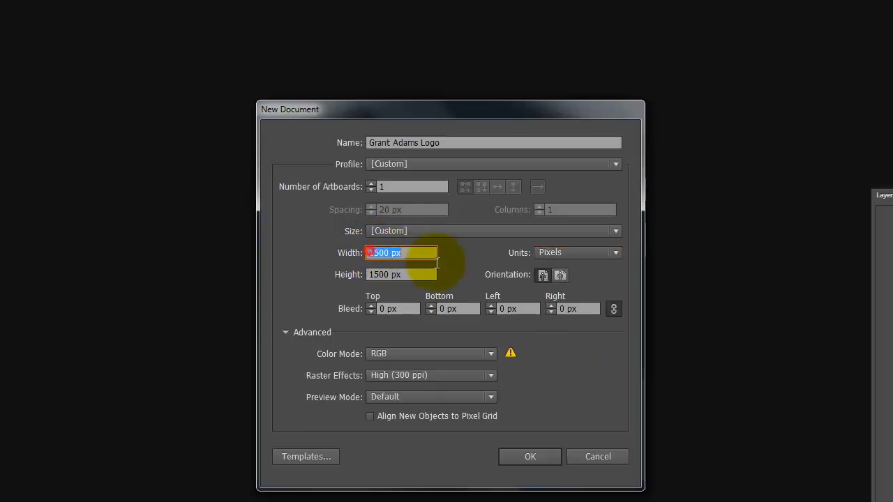
click(366, 276)
click(339, 298)
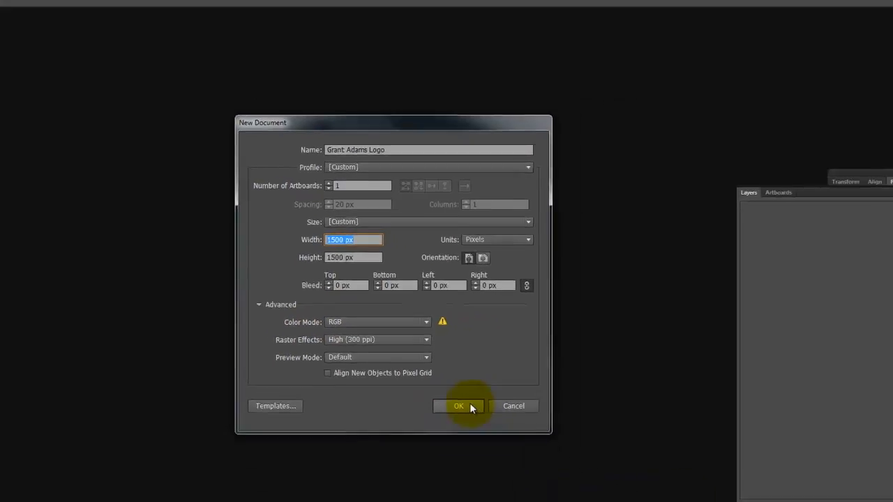
click(546, 461)
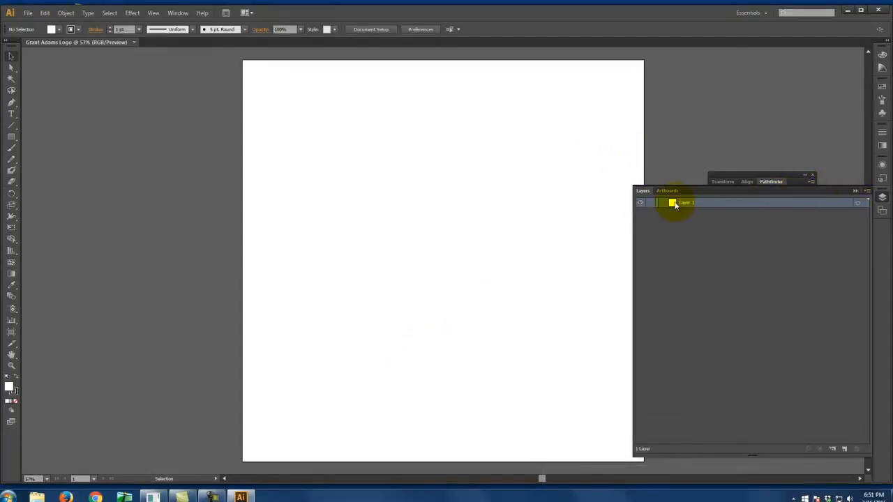
- Clear the floating Layers and Pathfinder groups off the canvas and reset the Essentials workspace
click(855, 191)
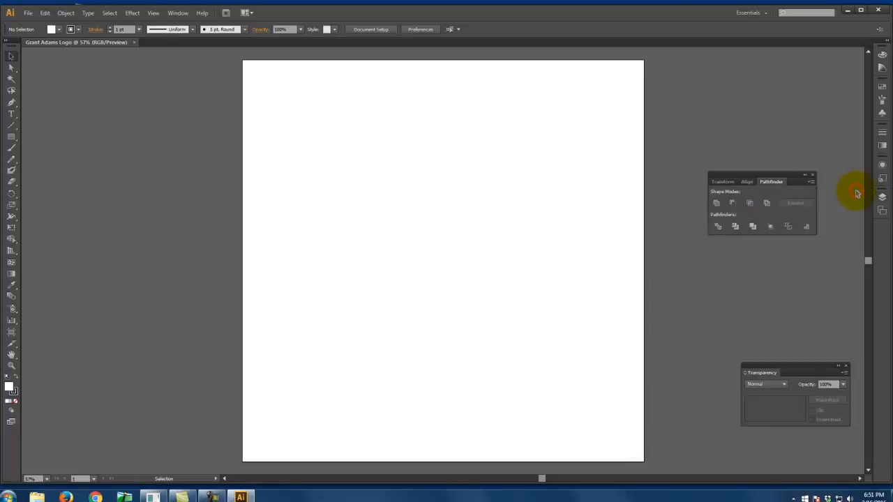
click(813, 175)
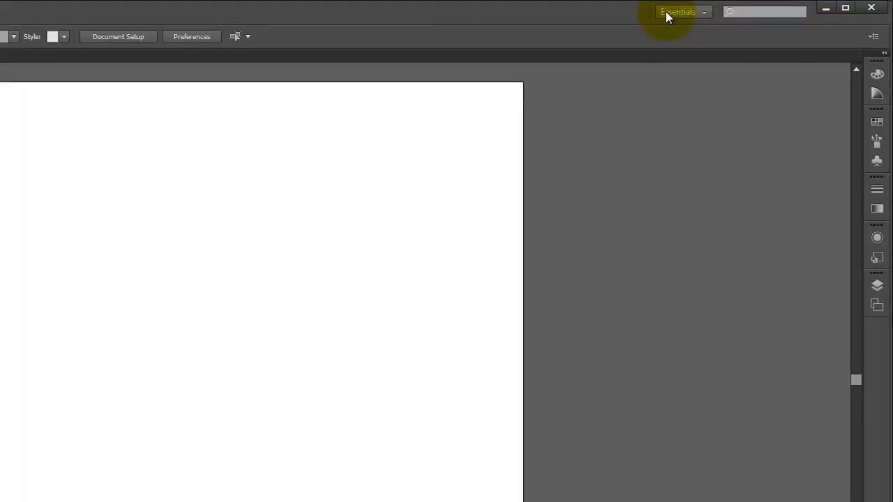
click(666, 14)
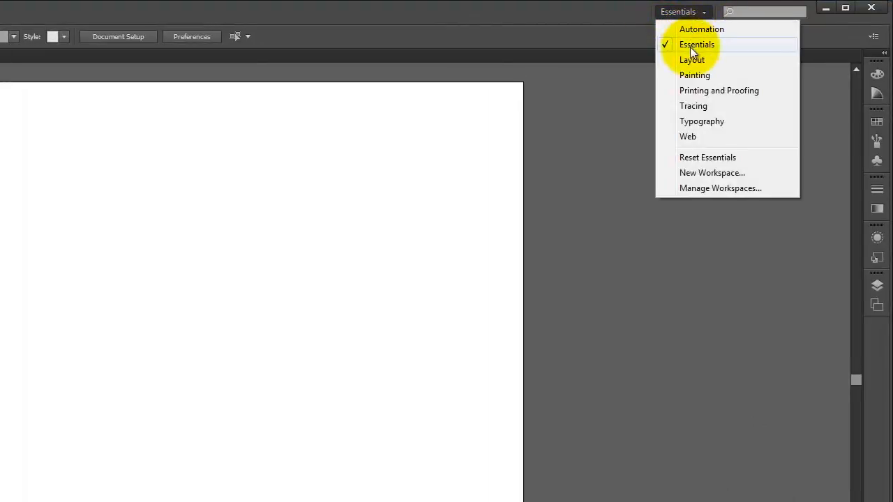
click(707, 157)
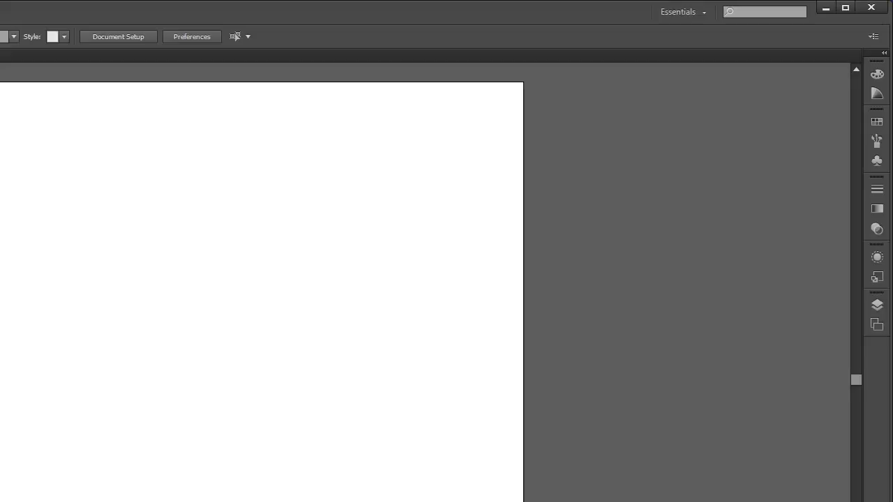
- Draw a square about 780 px wide in the artboard's upper half, with a red fill #DB0909 and no stroke
click(14, 137)
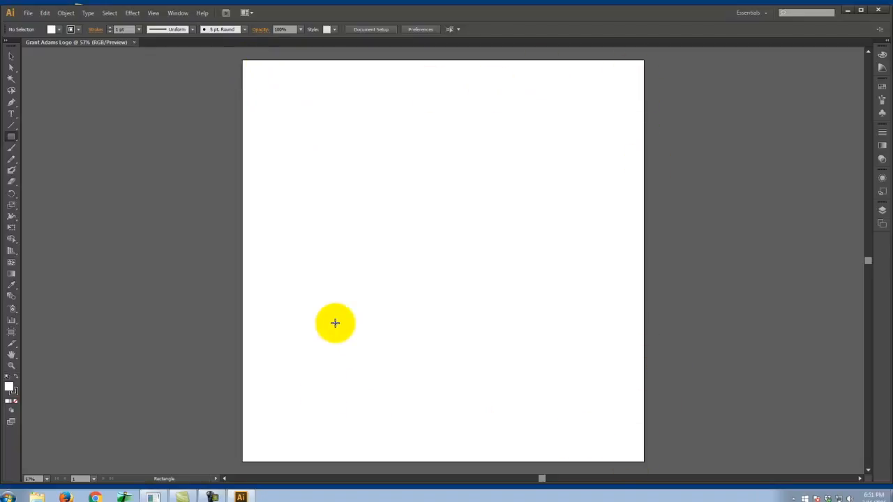
drag(309, 110, 440, 319)
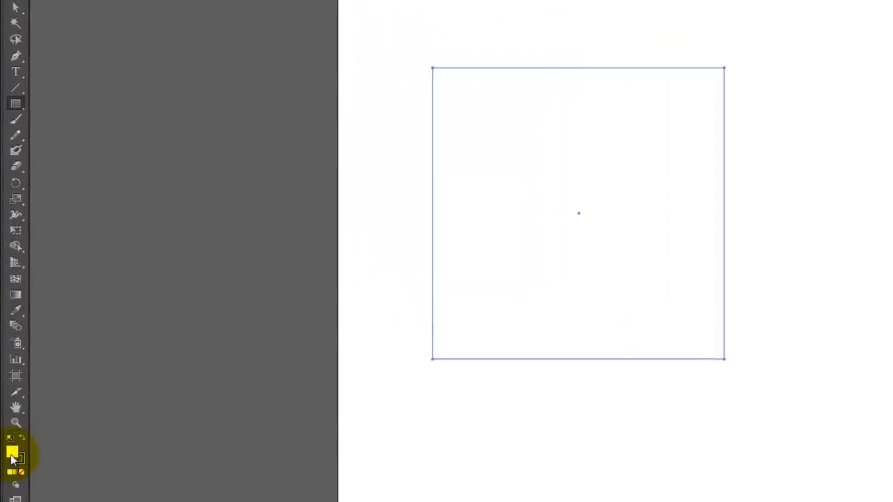
double_click(13, 457)
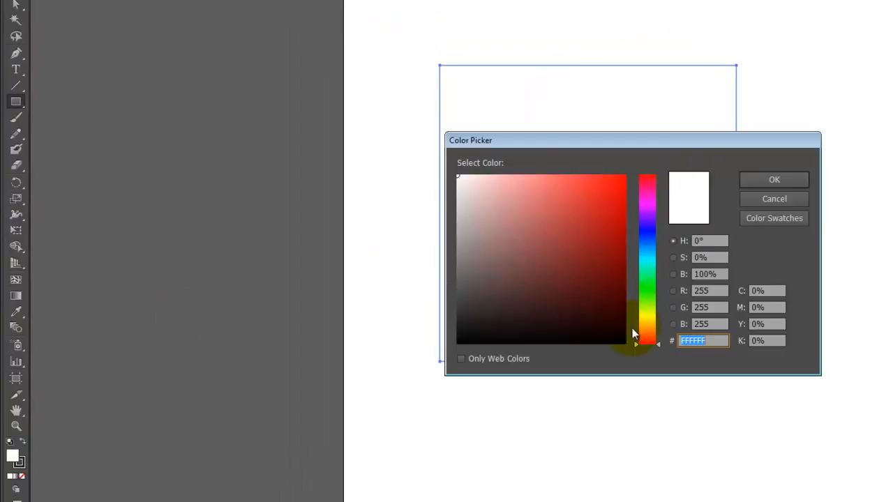
click(613, 186)
click(771, 182)
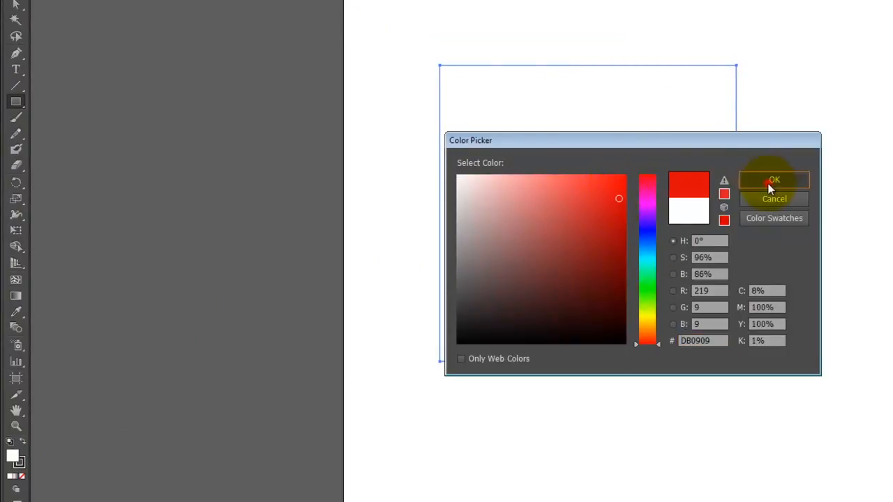
click(19, 463)
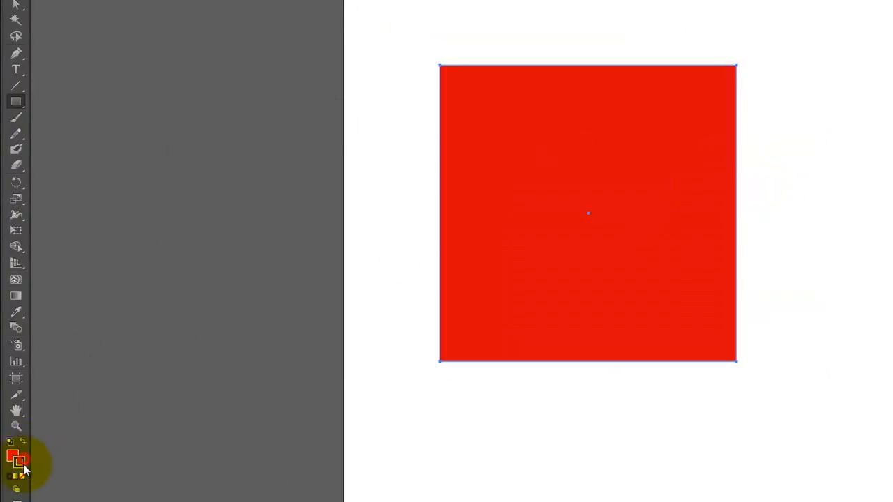
click(21, 477)
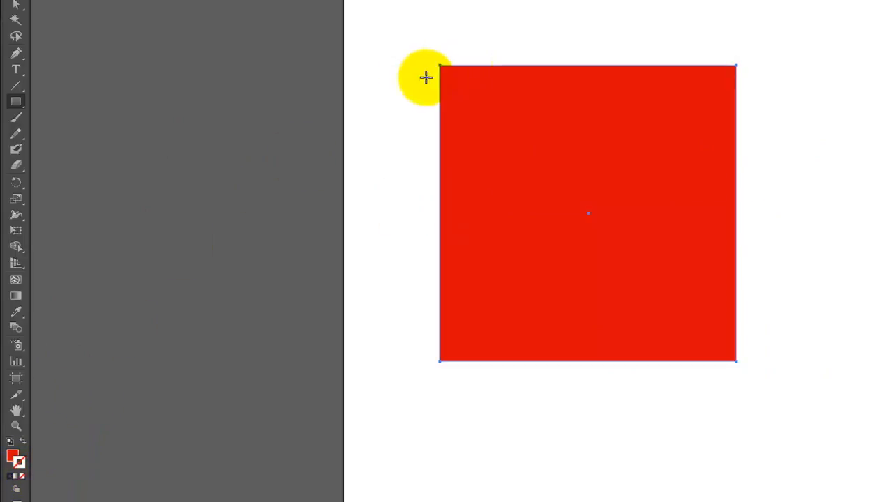
- Add a lowercase "g" as text above the red square's upper-left corner and set its font size to 500 pt
click(15, 69)
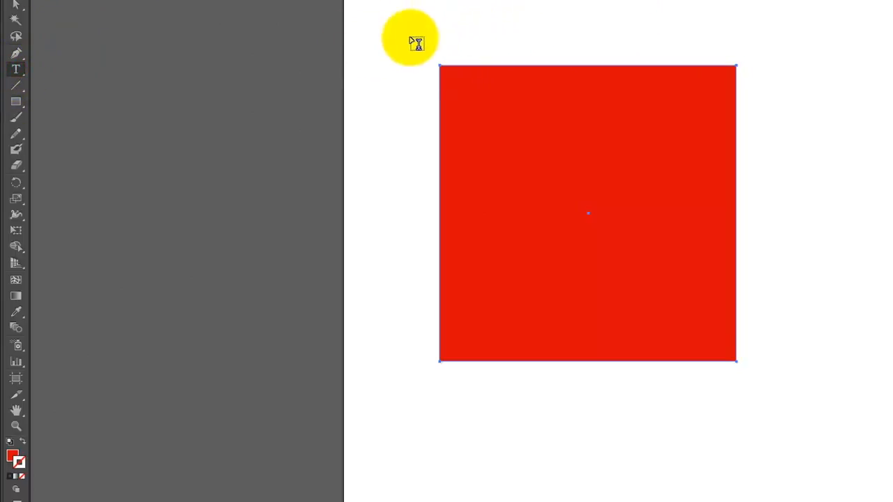
click(386, 45)
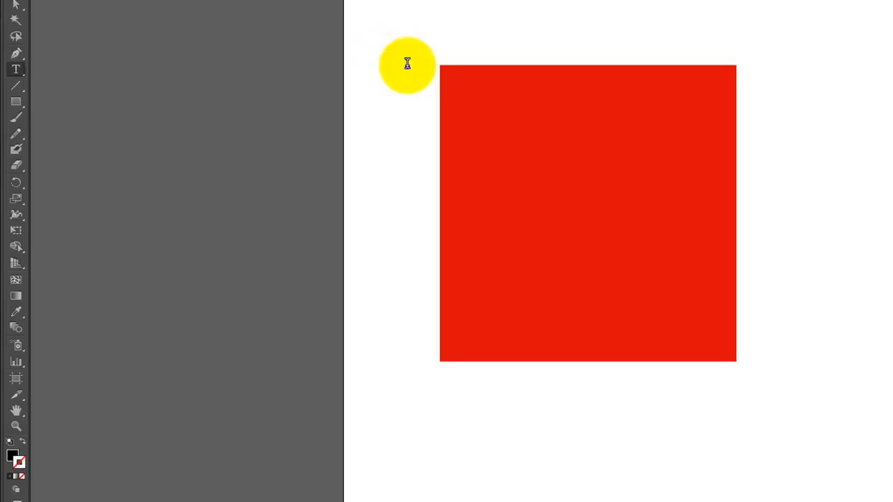
text(g)
key(ctrl+a)
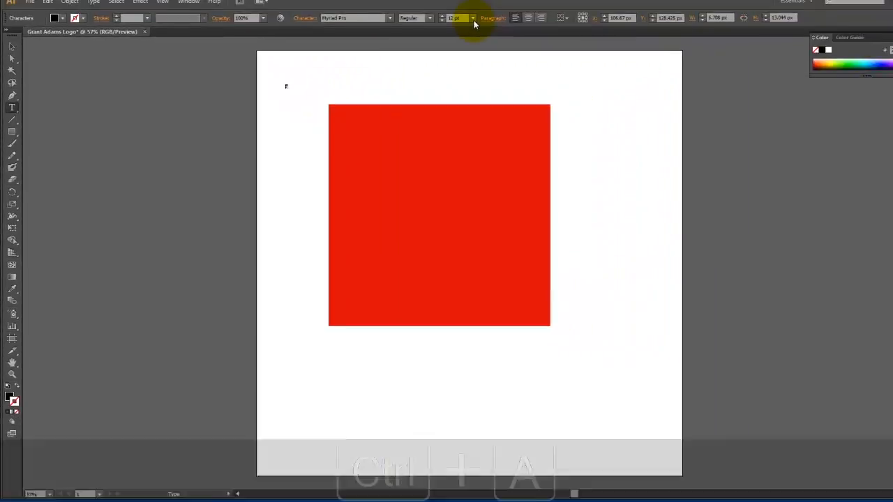
click(445, 29)
click(428, 29)
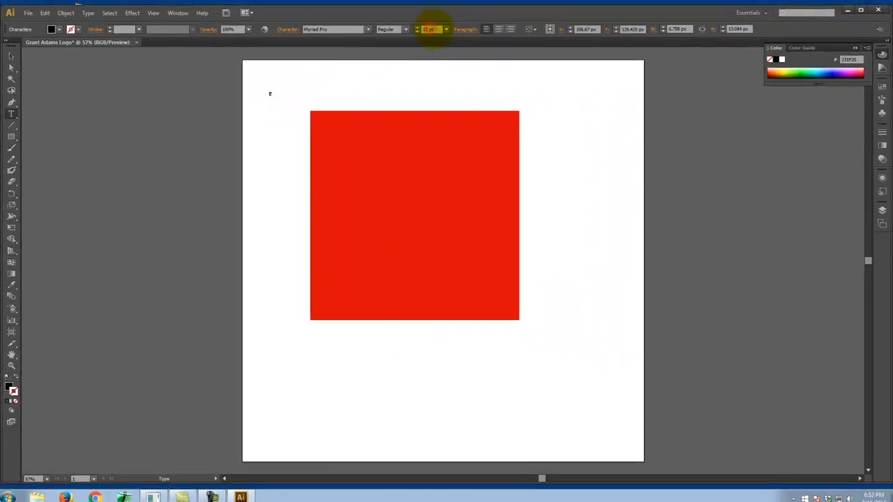
text(500)
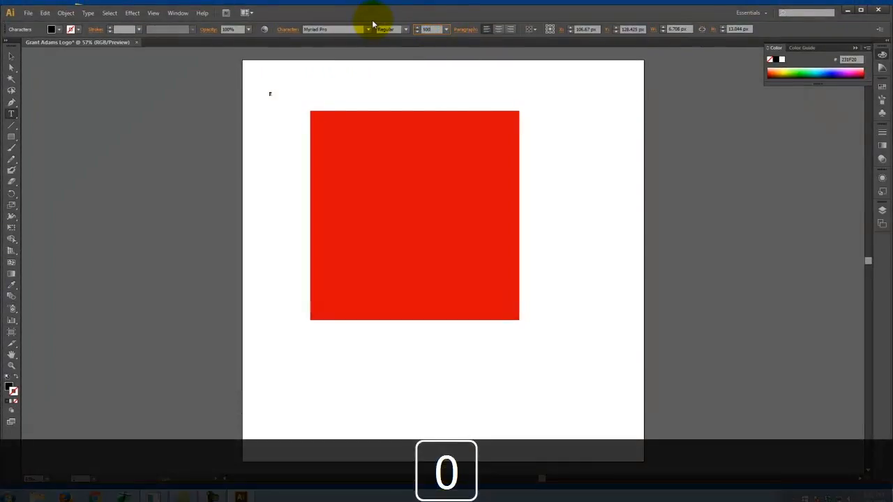
key(Tab)
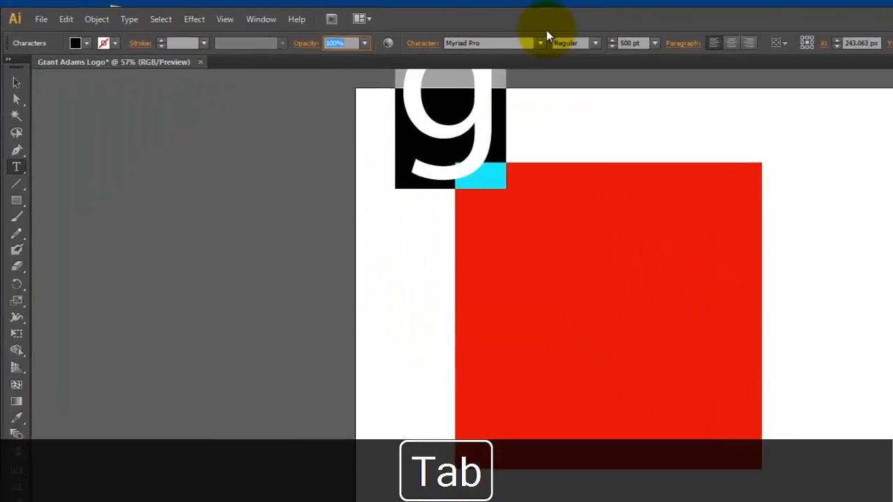
- Move the letter "g" onto the red square and set its font size to 750 pt
click(16, 82)
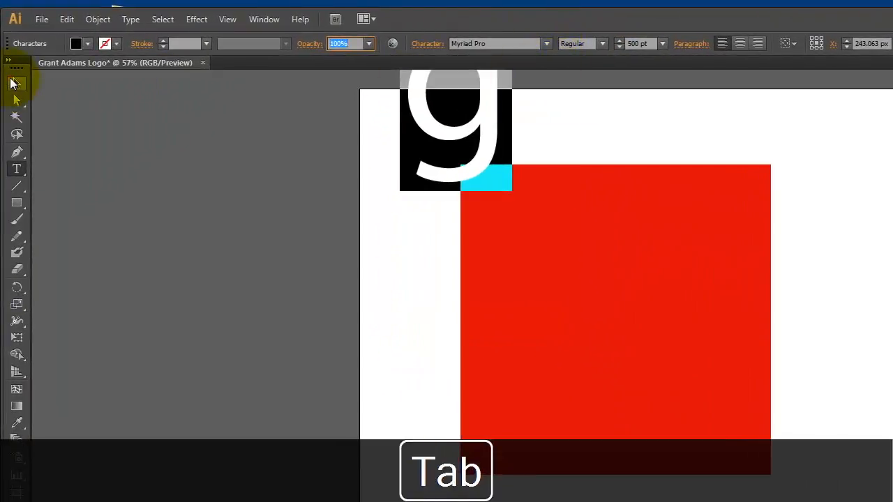
drag(488, 115, 616, 378)
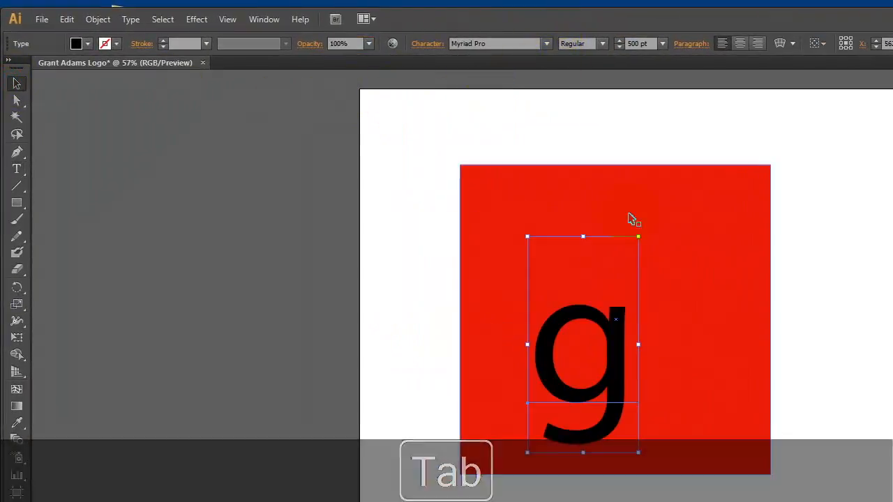
click(638, 44)
text(750)
key(Tab)
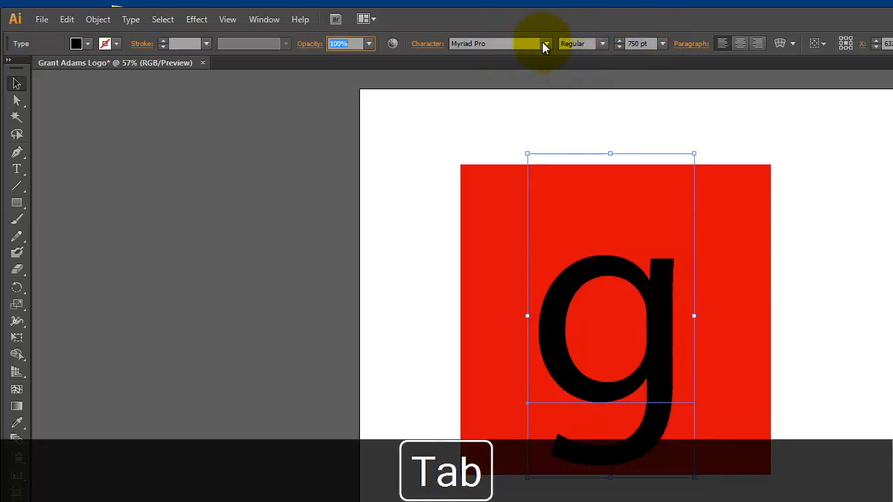
- Try the font Old English Text MT on the letter "g", and set its font to Pristina instead
click(545, 44)
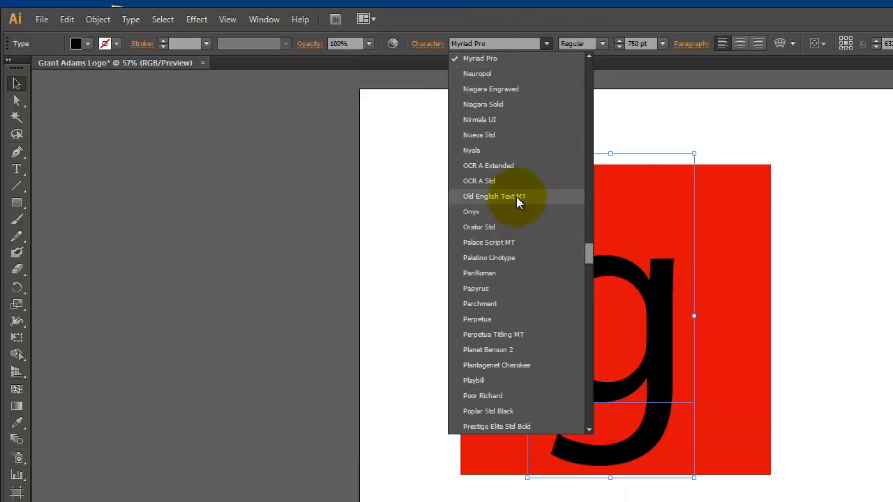
click(516, 196)
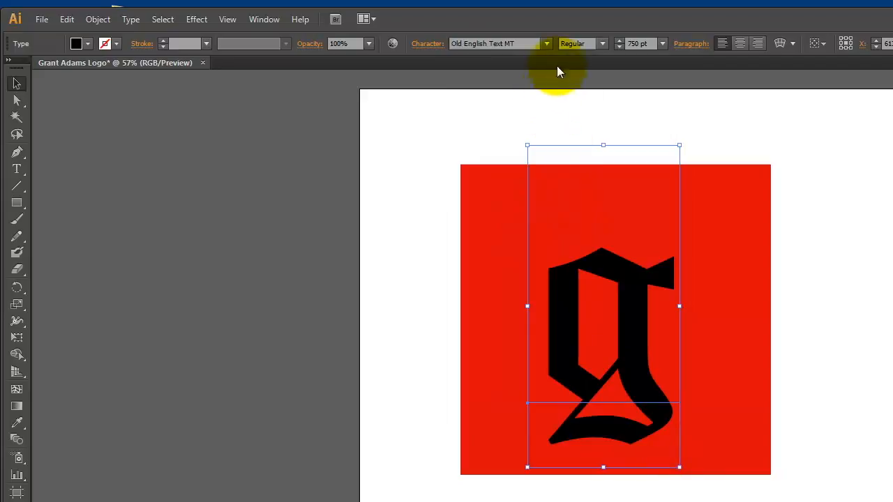
click(546, 43)
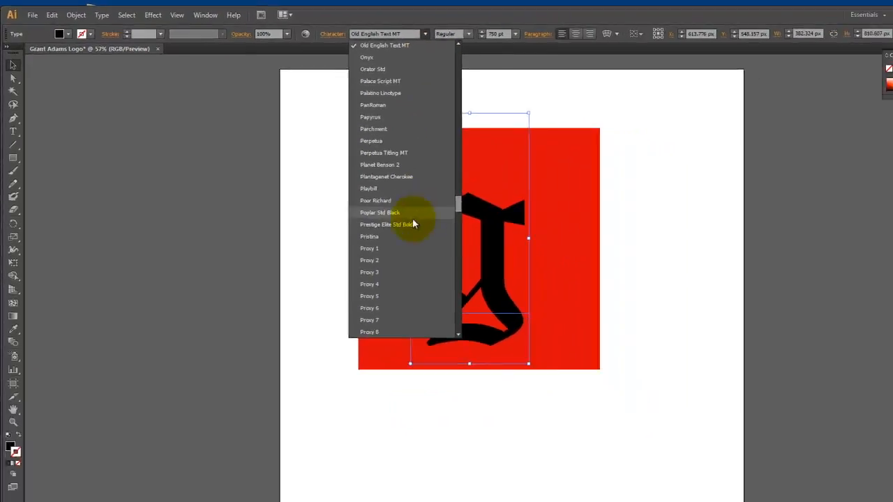
click(516, 302)
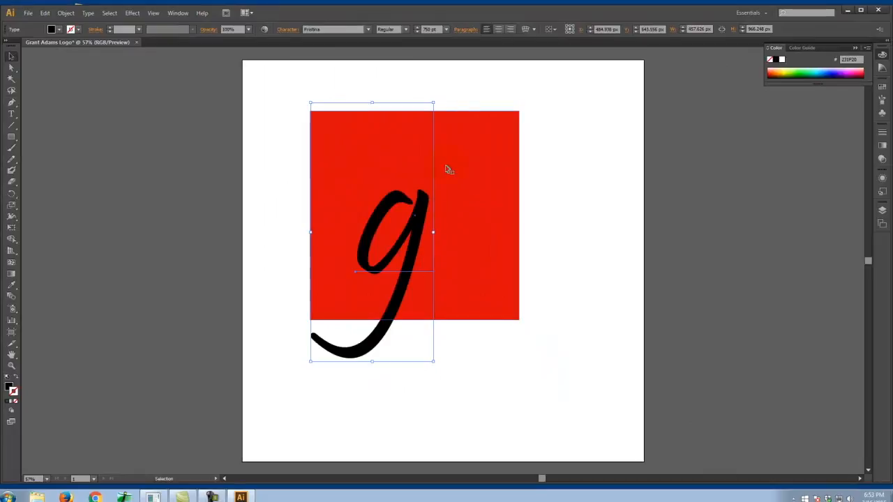
- Move the letter "g" toward the red square's lower-right corner and try the fonts Rockwell Condensed, Simplex and Sybil Green on it
drag(420, 209, 496, 230)
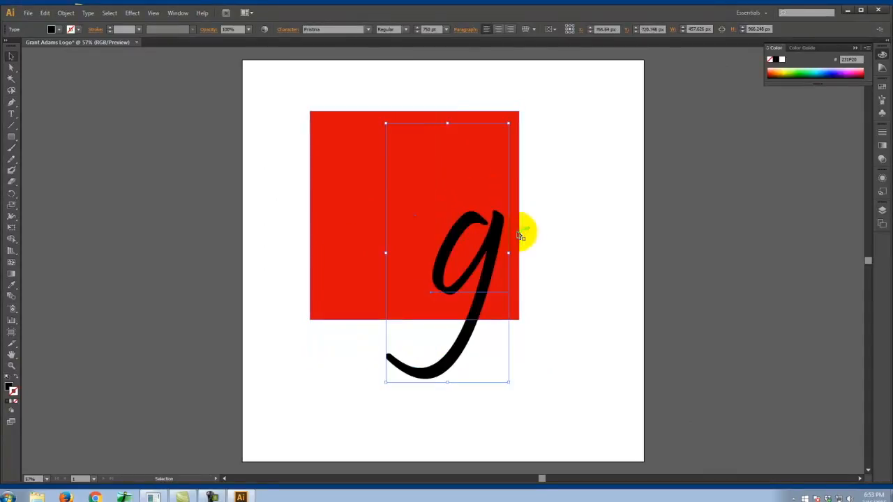
click(368, 31)
click(354, 223)
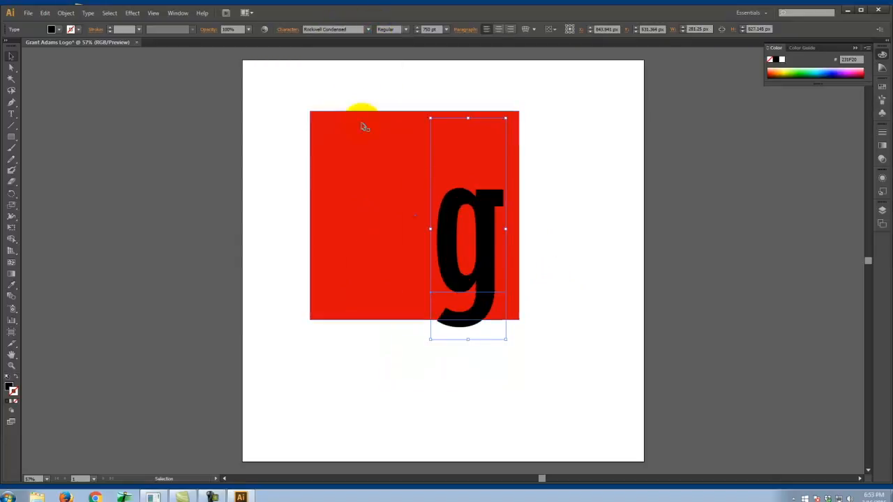
click(368, 30)
click(352, 247)
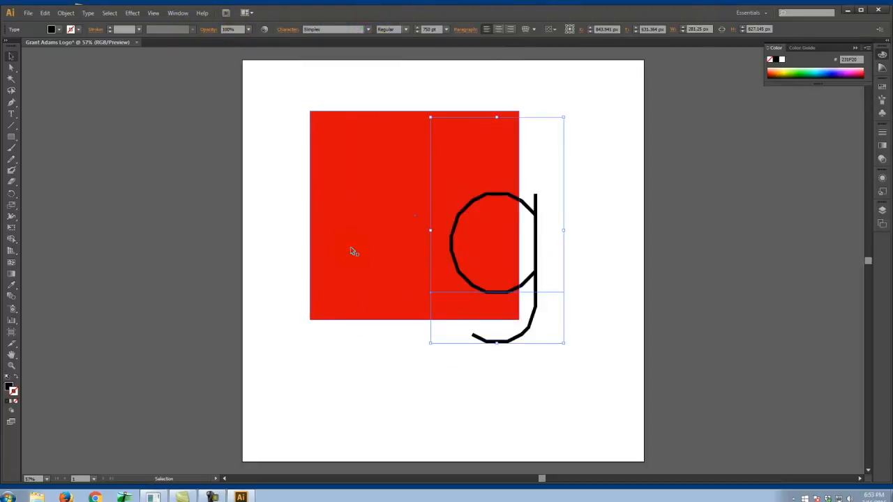
click(367, 31)
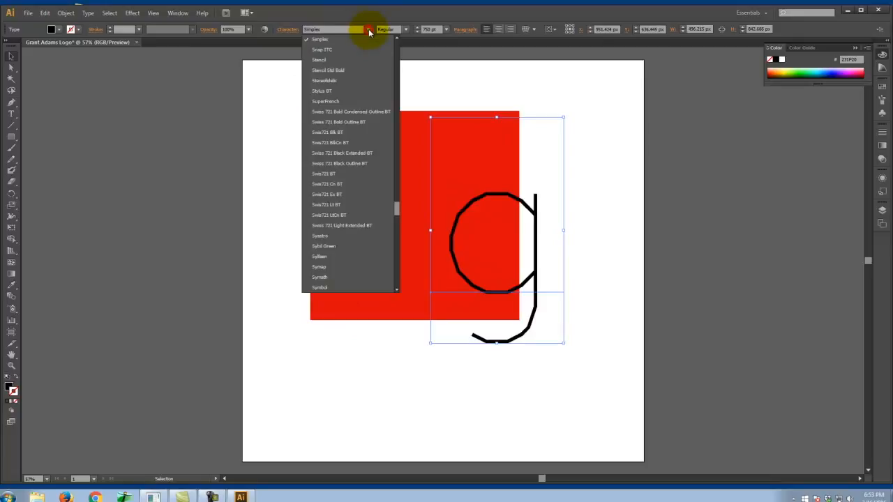
click(365, 247)
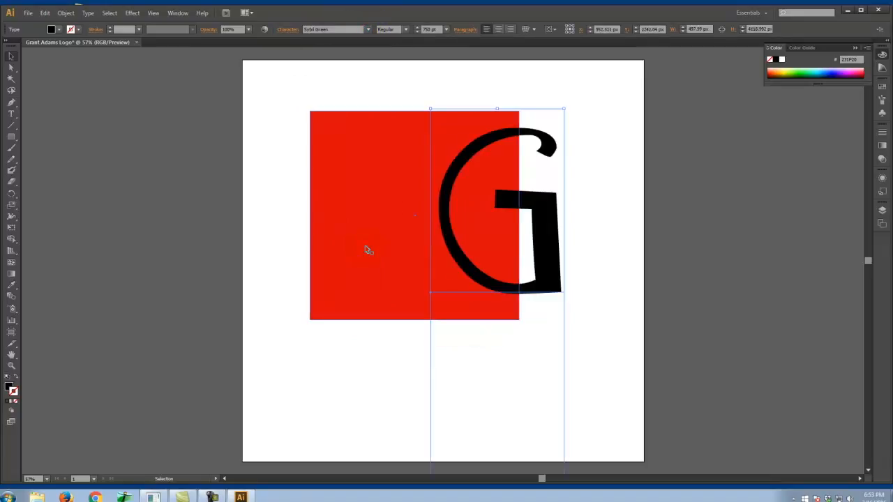
- Try the fonts Times New Roman, Webdings, Trebuchet MS and Waker on the letter "g"
click(369, 31)
click(354, 202)
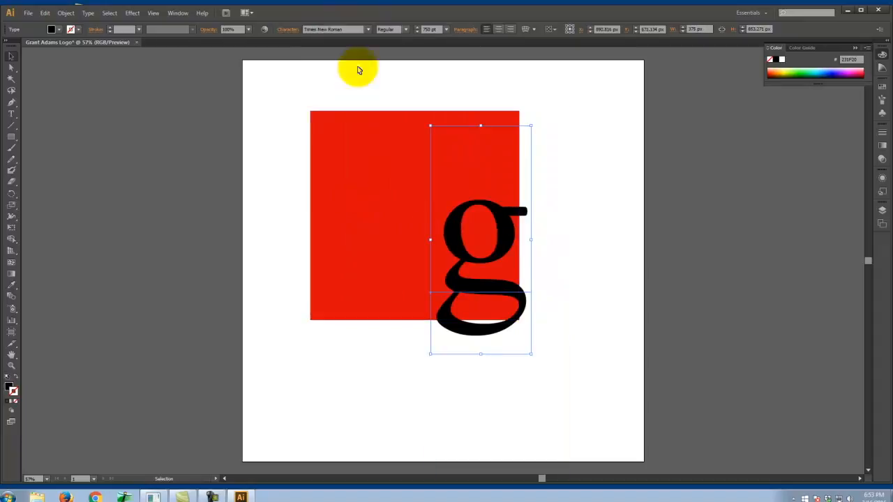
click(370, 31)
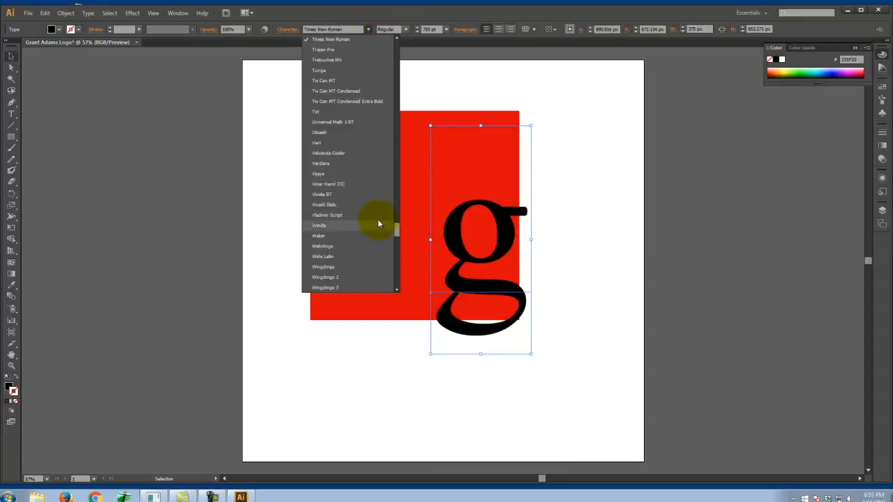
click(371, 246)
click(375, 28)
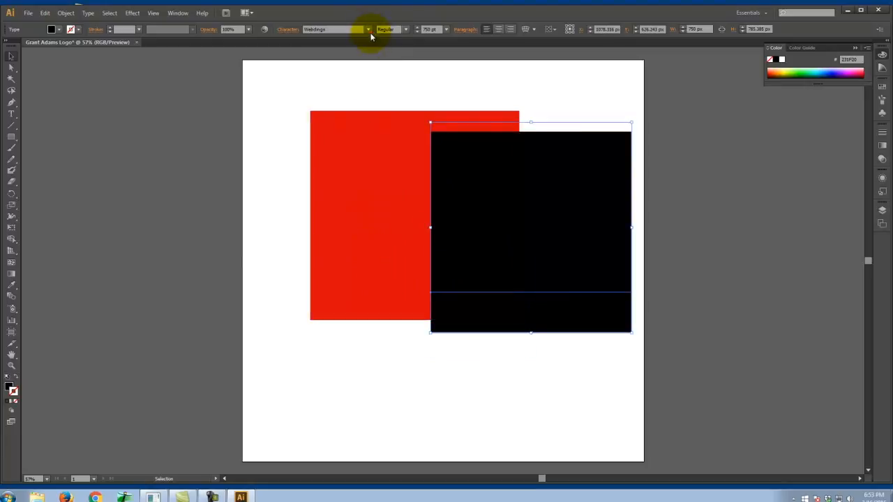
click(368, 31)
scroll(358, 114, up, 3)
click(356, 167)
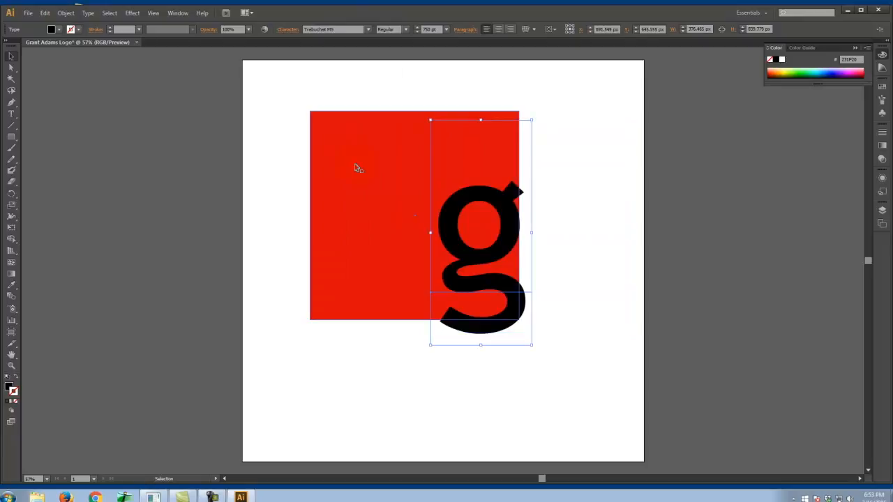
click(368, 30)
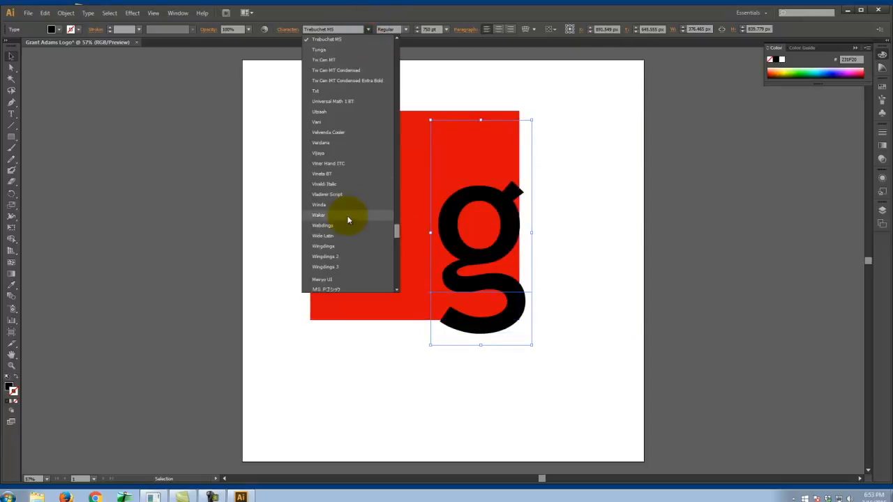
click(348, 218)
- Set the letter "g" to the font Myriad and move it so it straddles the red square's right and bottom edges
click(369, 31)
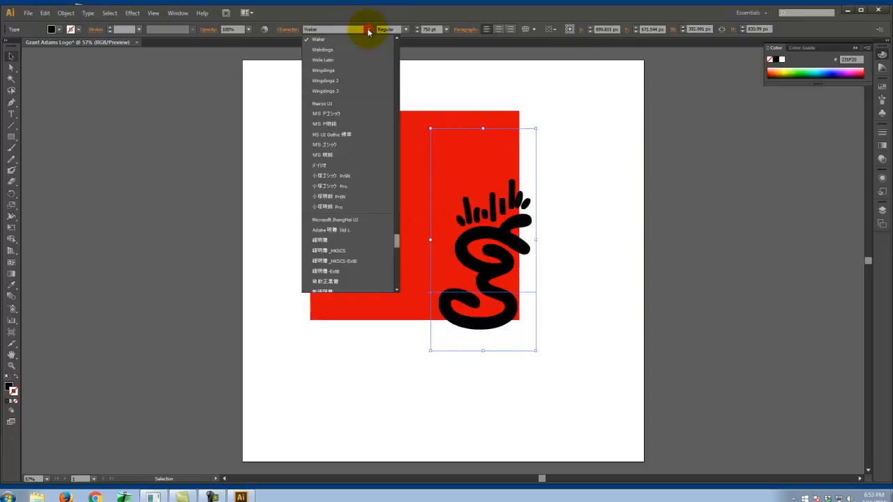
scroll(355, 86, up, 8)
scroll(356, 143, up, 20)
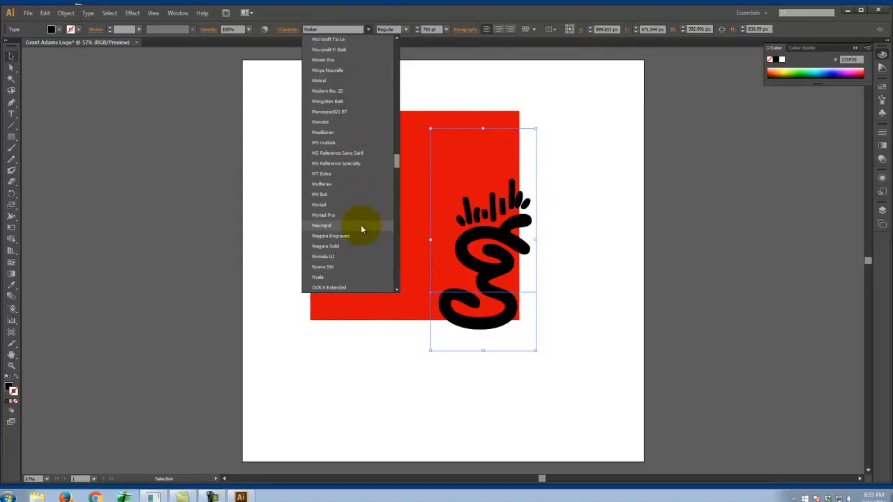
click(362, 205)
drag(518, 242, 541, 257)
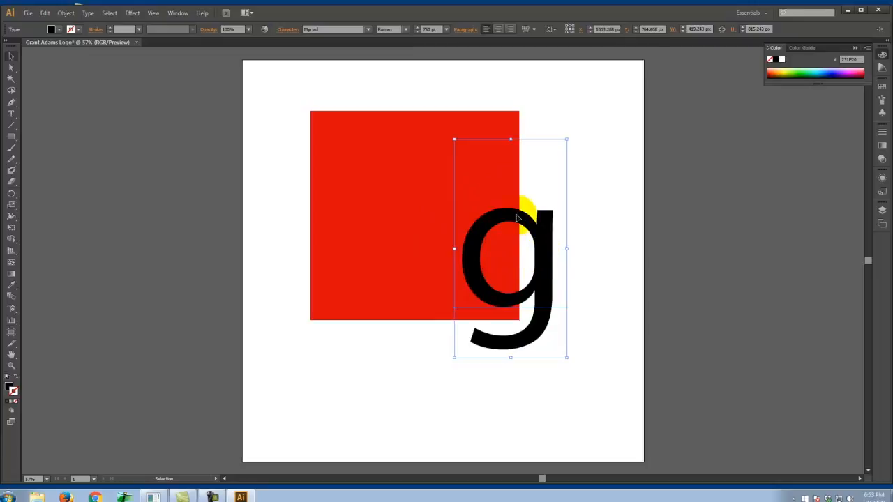
click(444, 72)
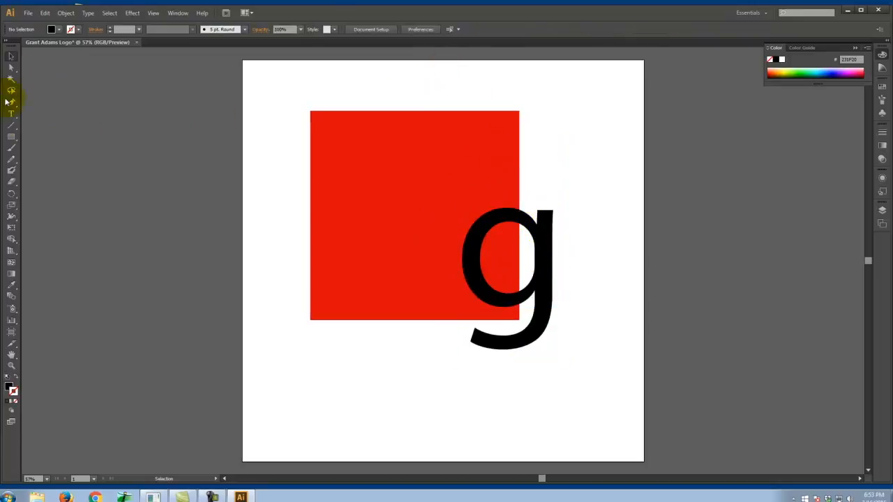
- Draw a rectangle about 744 × 1258 px covering the letter "g" and the red square's right part, and fill it blue
click(11, 138)
drag(398, 78, 597, 415)
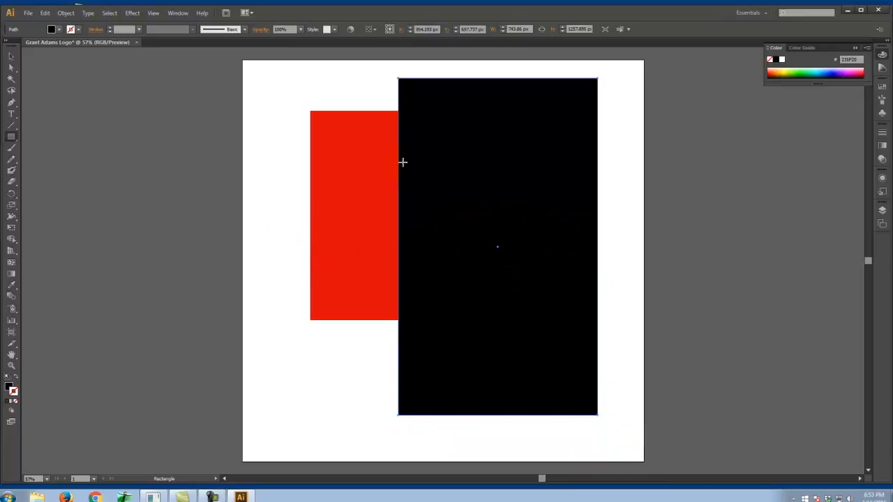
double_click(8, 387)
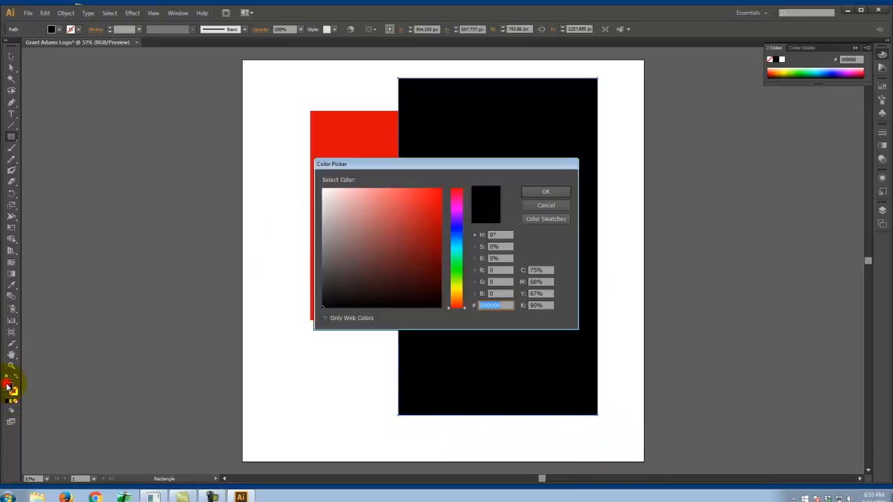
click(456, 223)
click(545, 191)
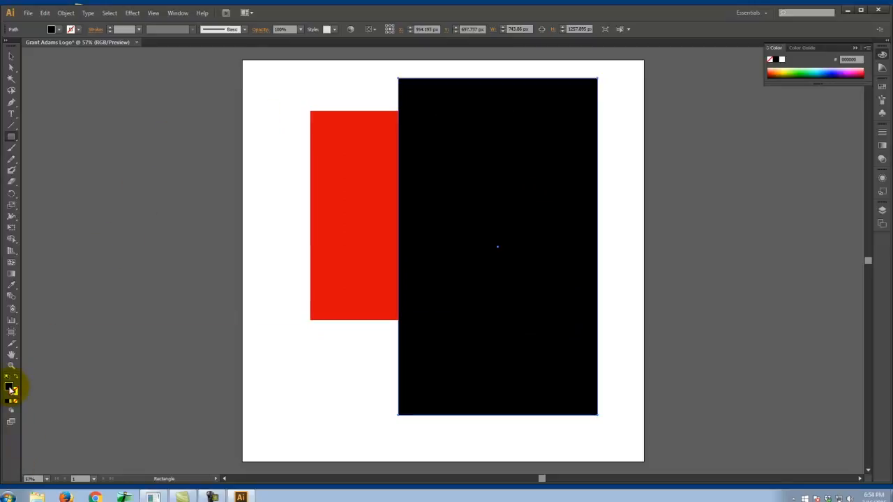
double_click(12, 389)
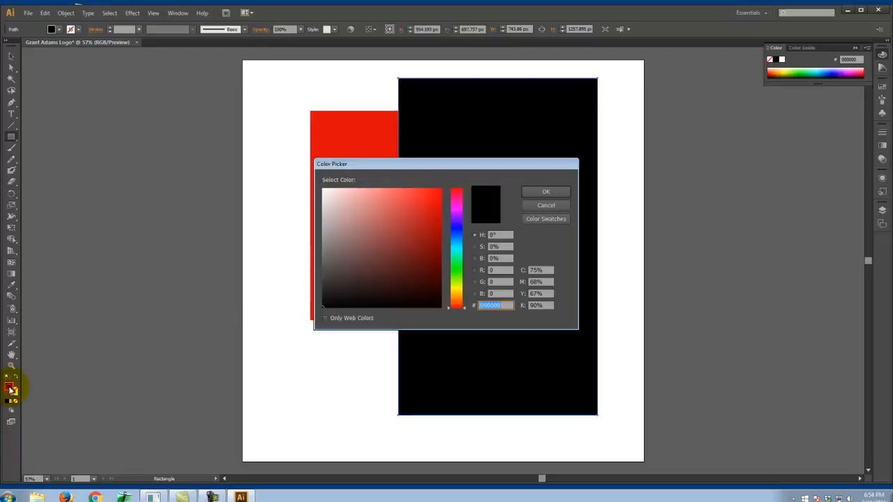
click(458, 231)
click(419, 204)
click(547, 191)
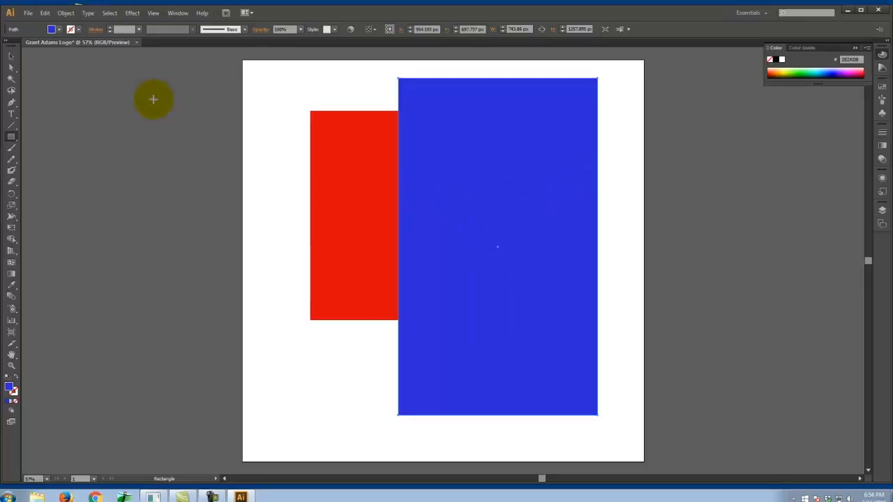
- Send the blue rectangle to the back, behind the red square and the letter "g", and clear the selection
click(10, 56)
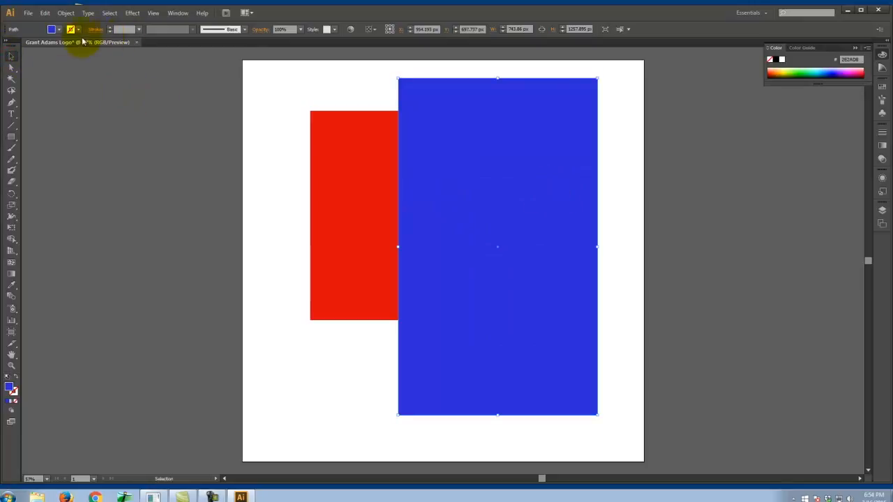
right_click(471, 93)
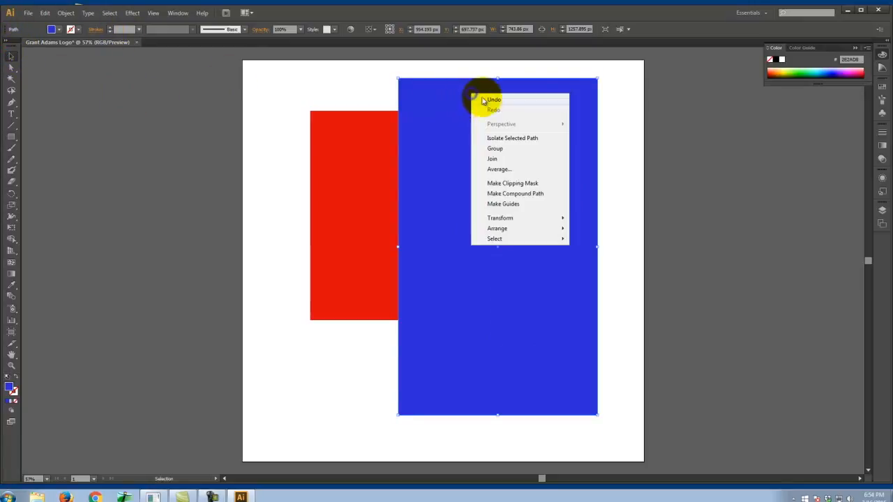
mouse_move(528, 229)
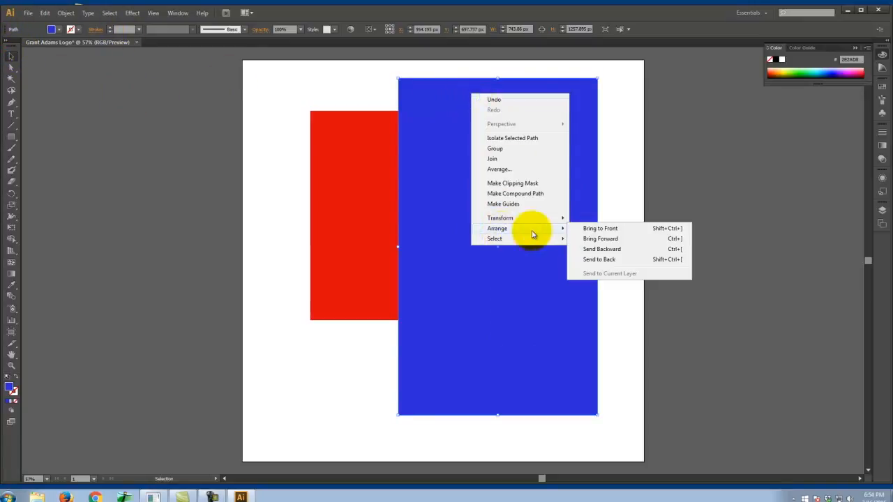
click(607, 259)
click(632, 146)
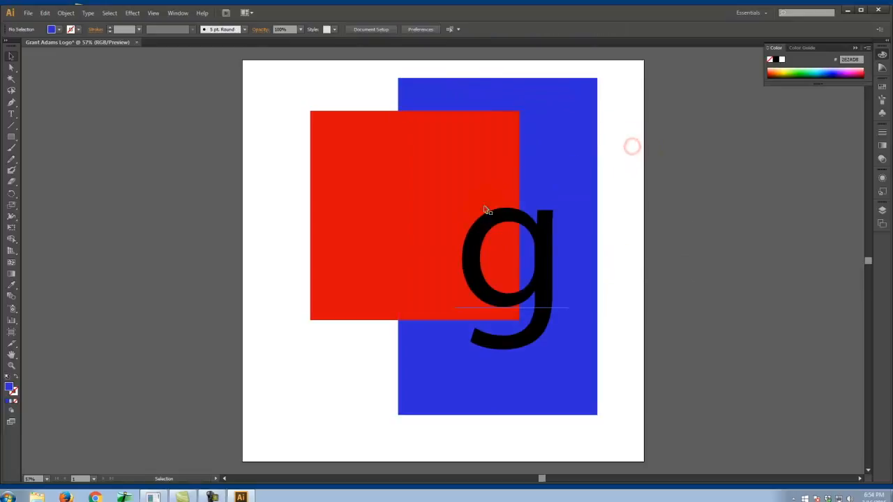
click(462, 338)
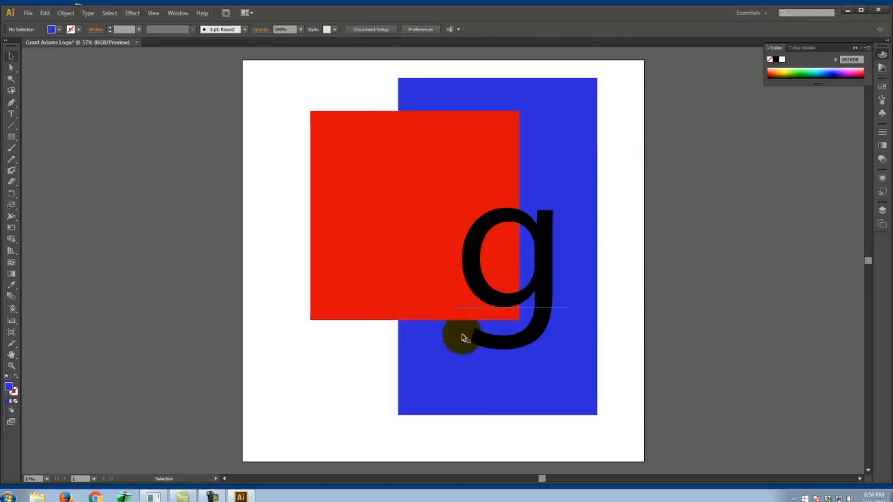
- Show the Pathfinder options and place them in the empty area beside the artboard
click(176, 13)
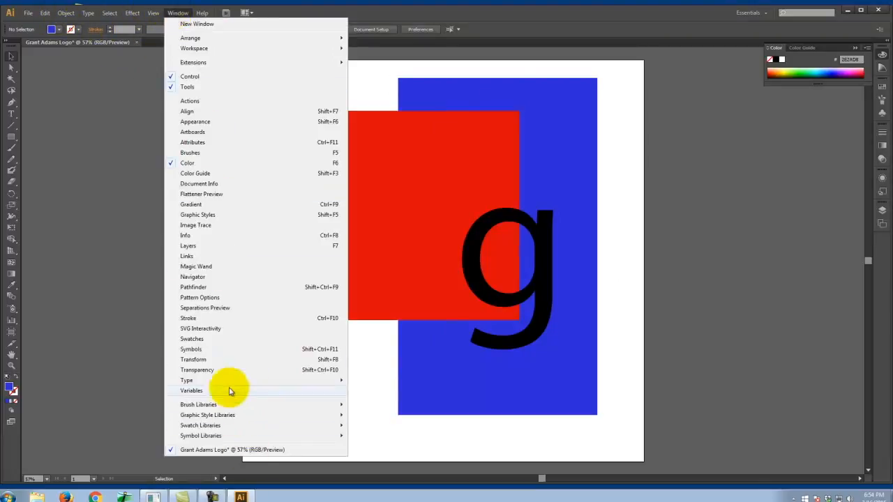
click(222, 288)
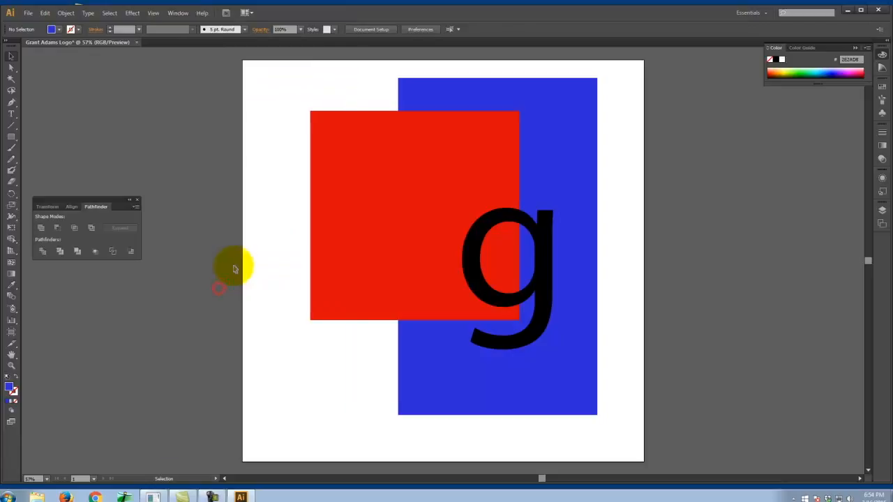
mouse_move(66, 199)
mouse_down()
mouse_move(96, 192)
mouse_move(78, 207)
mouse_up()
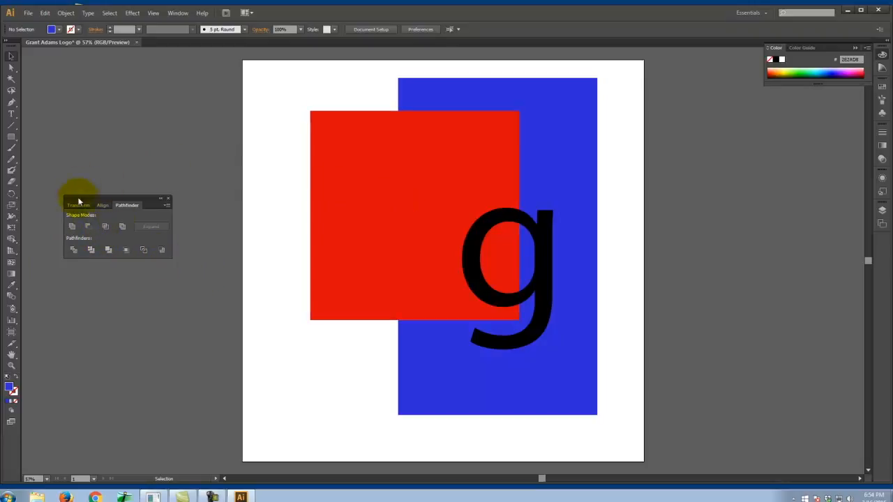
drag(84, 202, 106, 204)
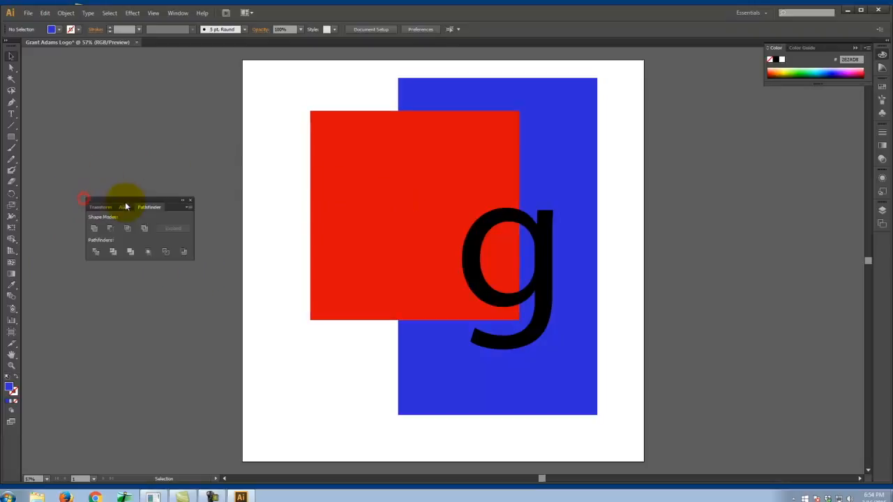
- Convert the letter "g" from text to outlines
click(550, 231)
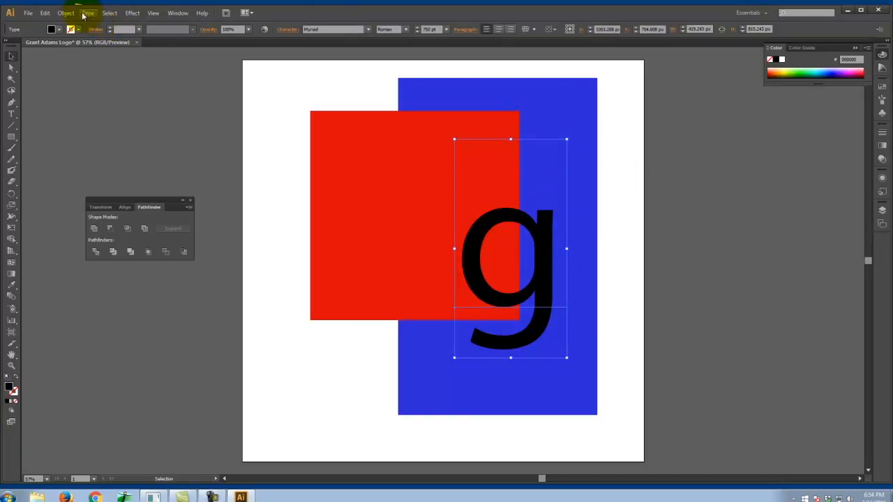
click(86, 13)
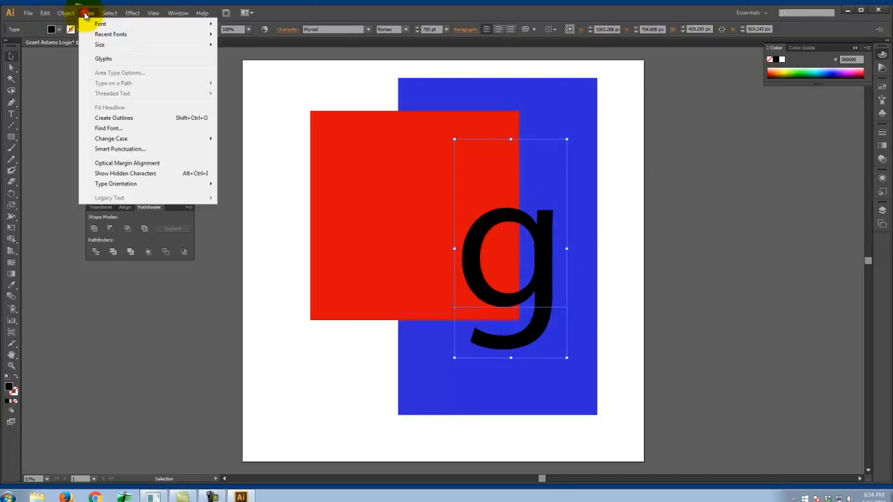
click(114, 119)
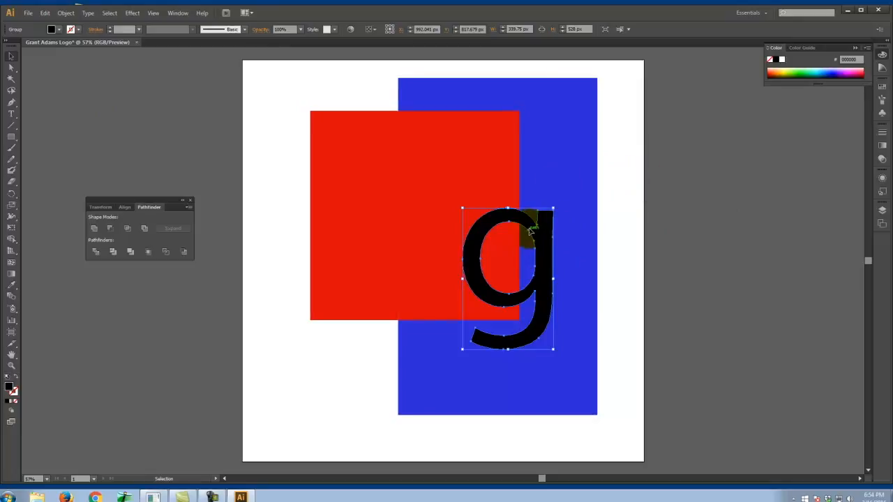
- Try uniting the outlined "g" with the red square using Pathfinder, and undo the union with both shapes still selected
shift+click(411, 193)
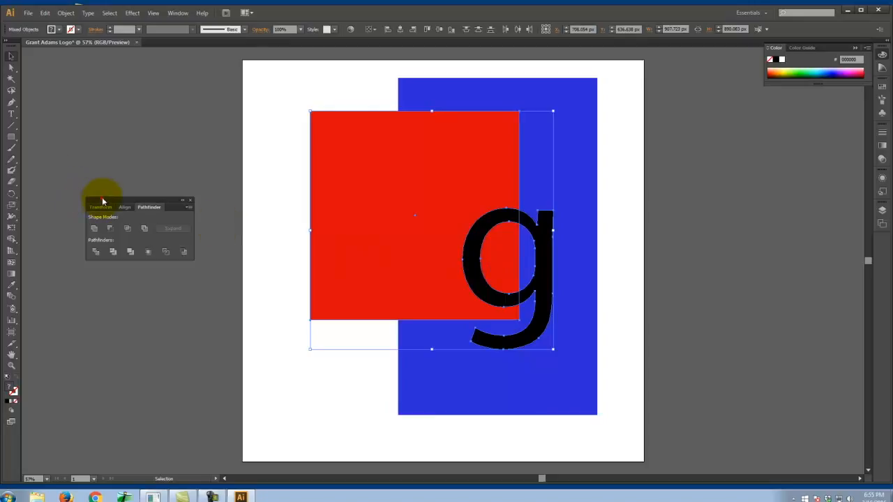
drag(102, 201, 107, 196)
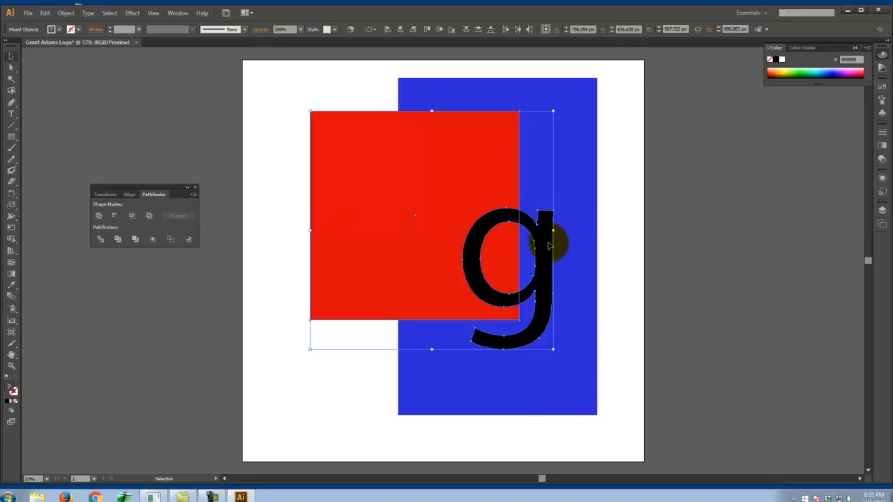
click(99, 217)
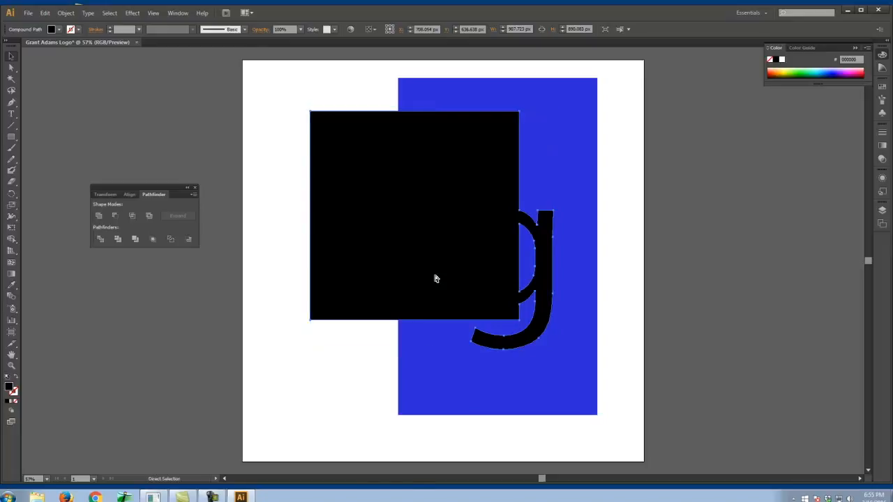
key(ctrl+z)
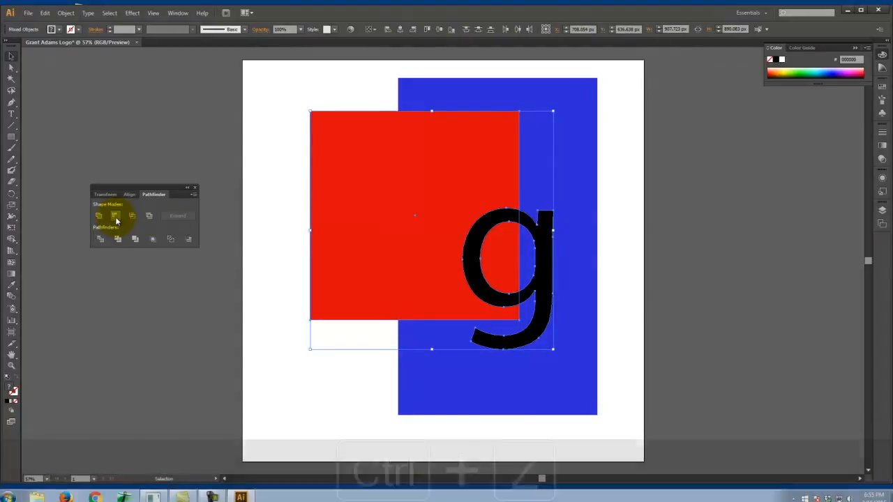
- Try Minus Front and Intersect separately on the red square and the outlined "g", undoing each result
click(115, 221)
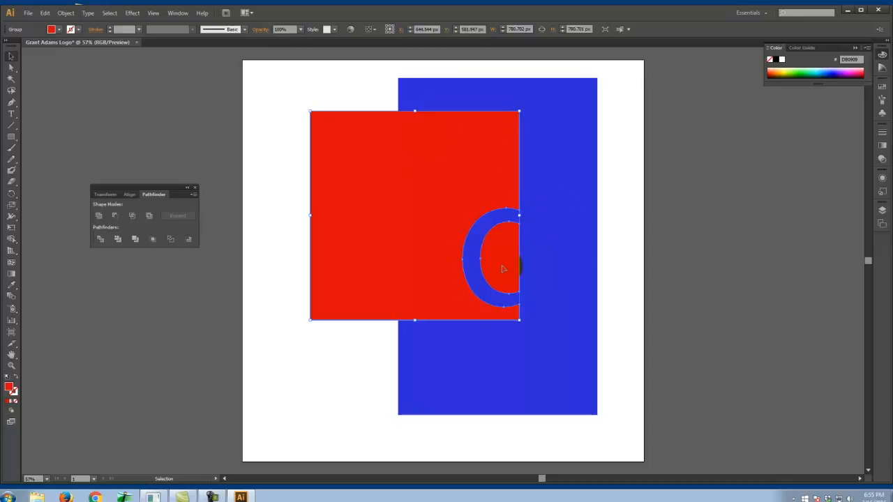
drag(405, 212, 380, 216)
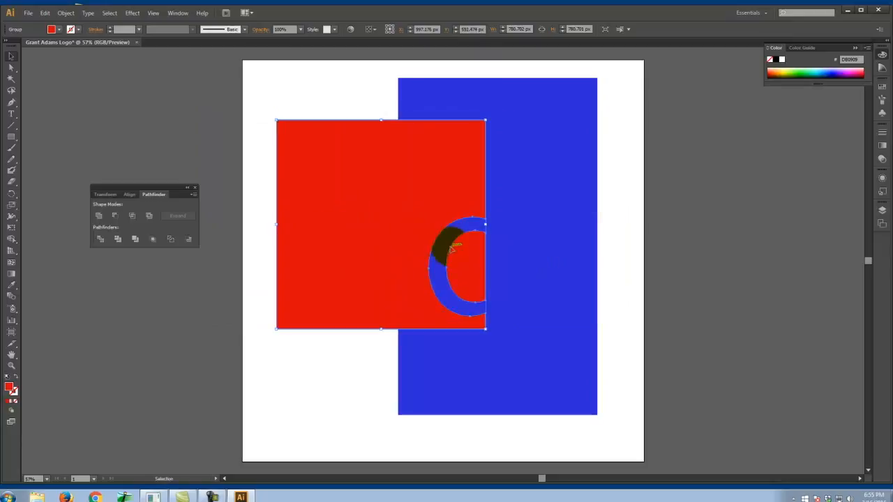
key(ctrl+z)
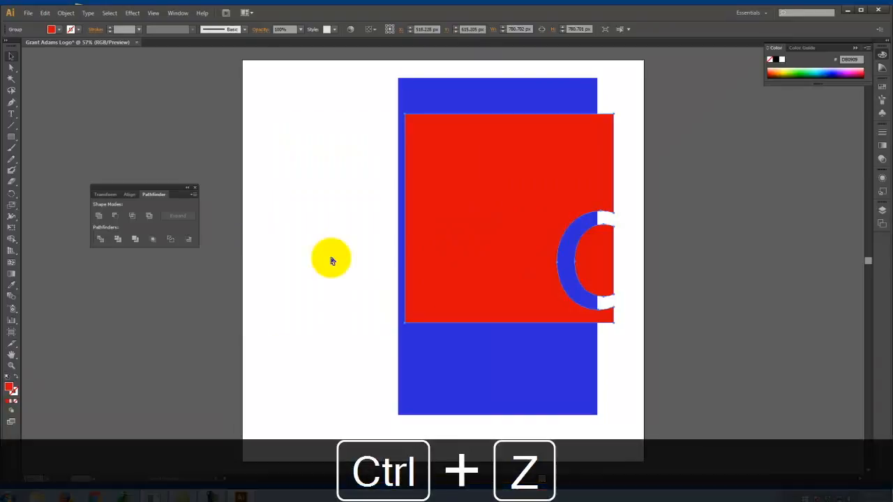
key(ctrl+z)
key(ctrl+z)
key(ctrl+z)
key(ctrl+z)
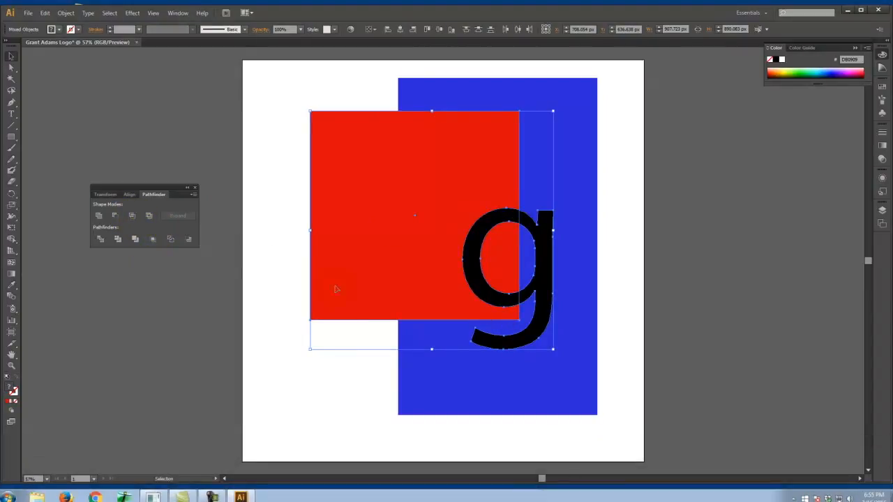
click(132, 220)
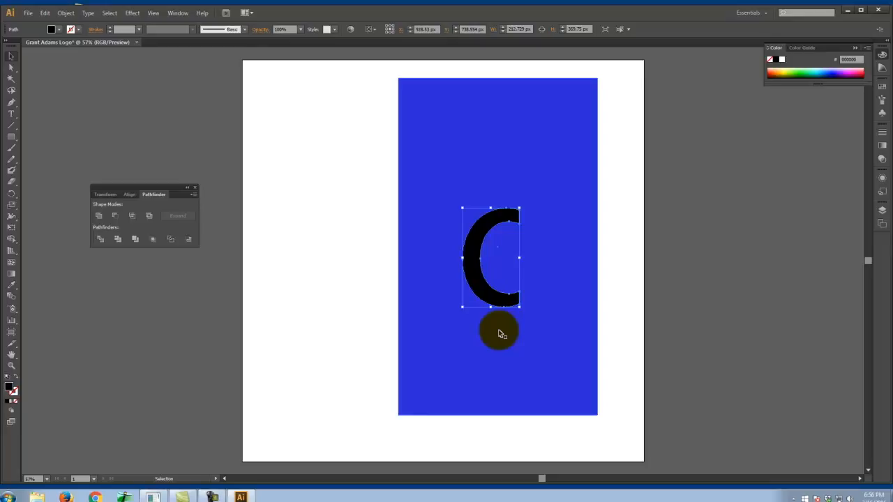
key(ctrl+z)
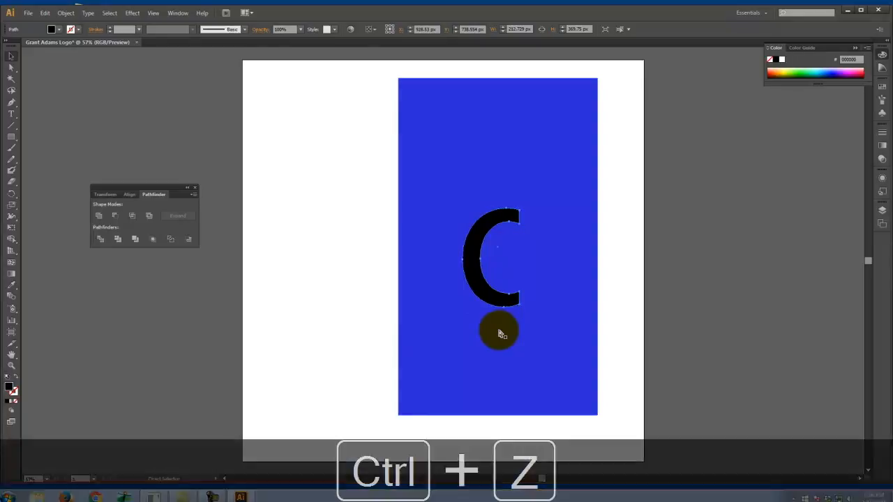
- Try Exclude on the red square and the outlined "g", move the result over the blue rectangle, and undo everything
click(149, 217)
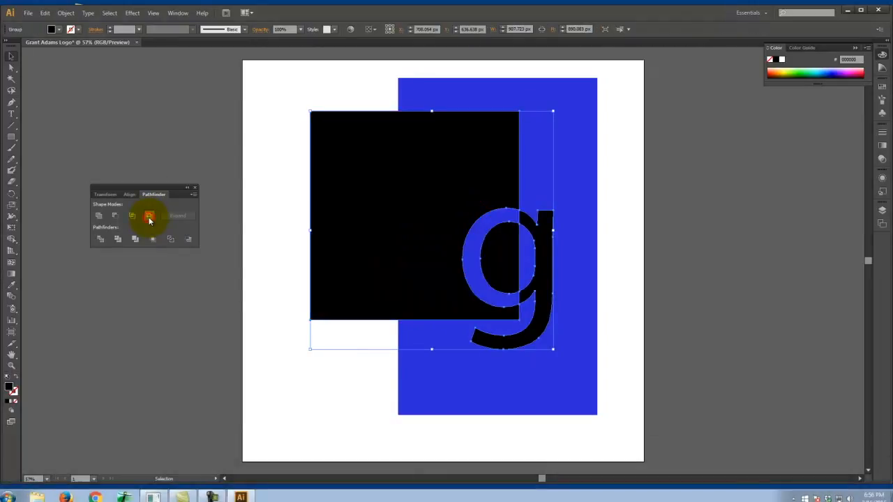
click(607, 232)
drag(402, 221, 353, 222)
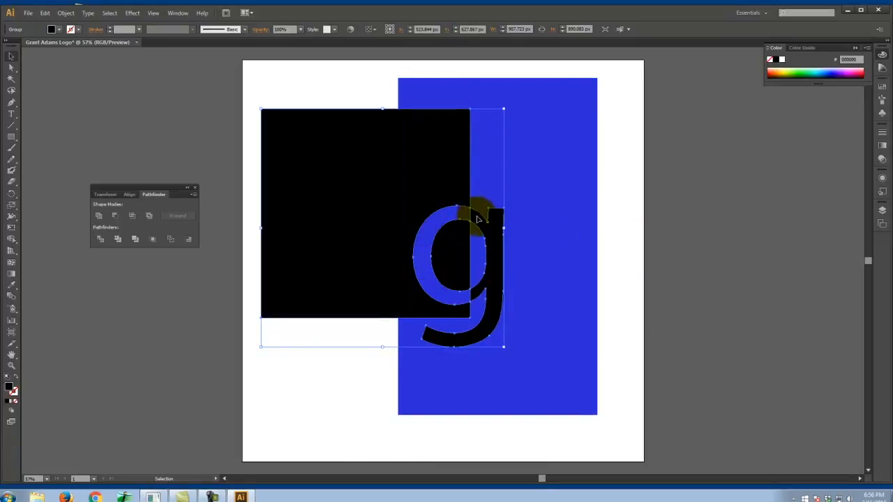
drag(370, 200, 408, 209)
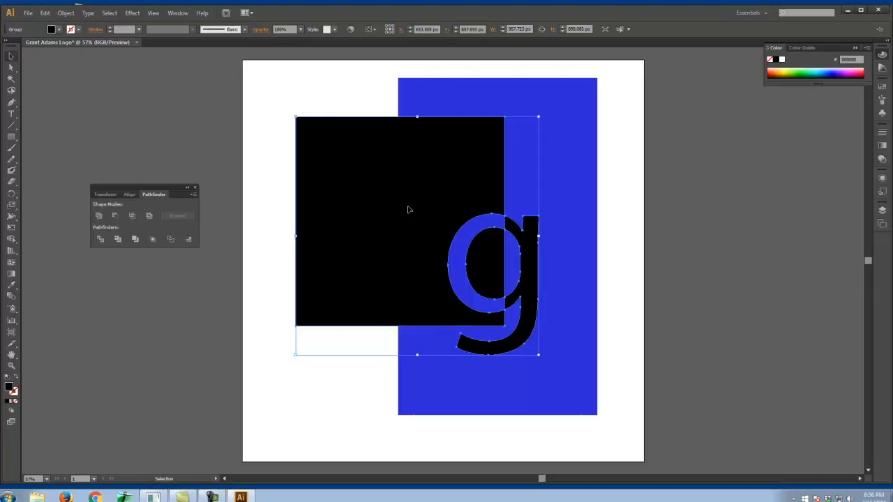
drag(408, 210, 409, 209)
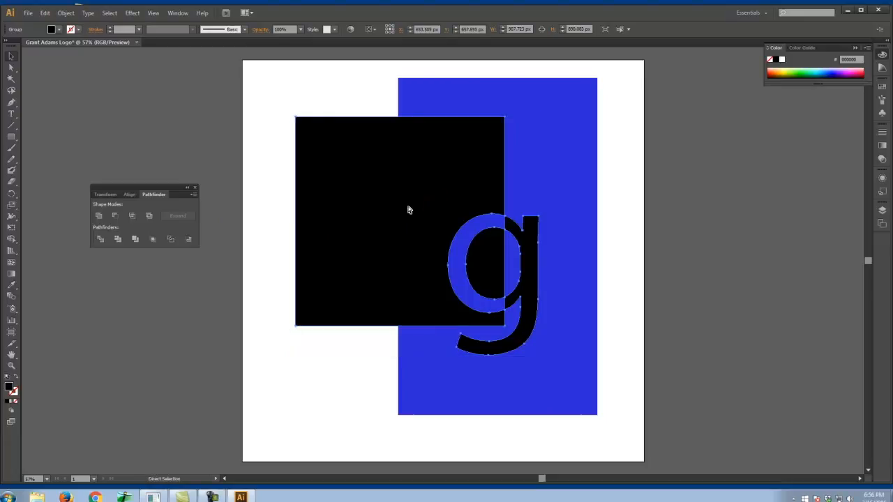
key(ctrl+z)
key(ctrl+z)
key(ctrl+z)
key(ctrl+z)
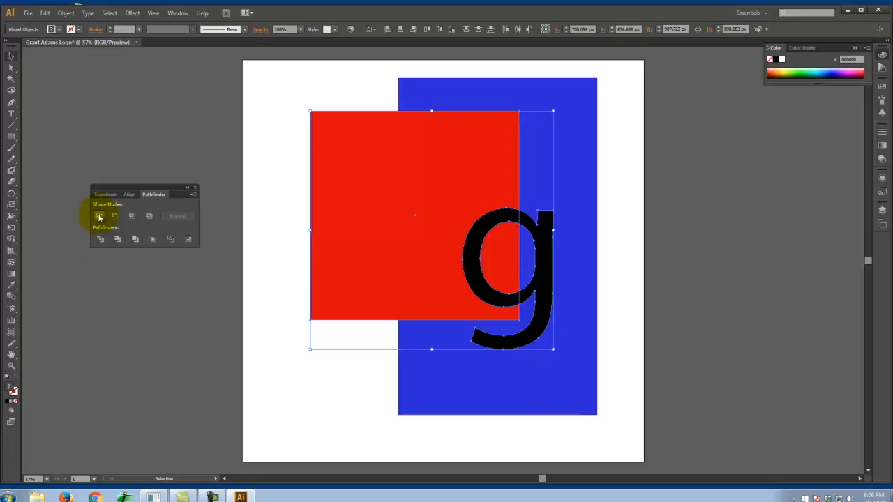
- Try Divide on the red square and the "g", pull the individual pieces apart, and undo back to the original shapes
click(101, 241)
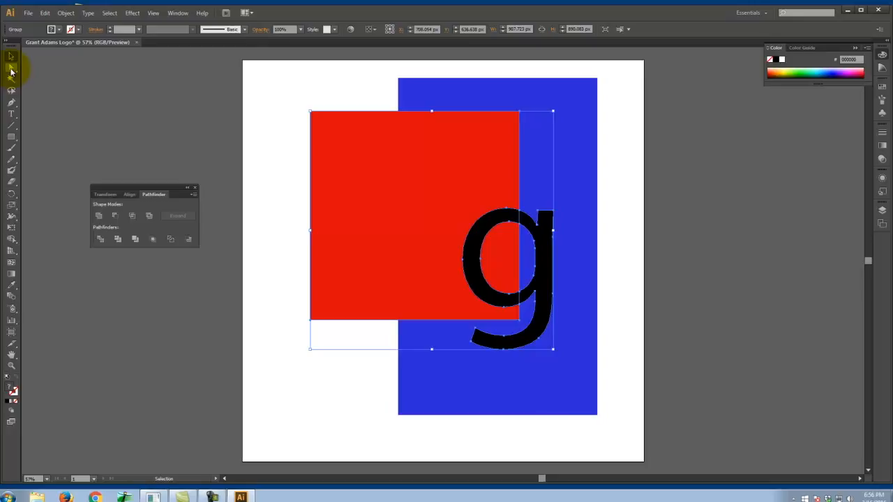
click(11, 67)
click(127, 100)
click(432, 164)
drag(427, 178, 351, 173)
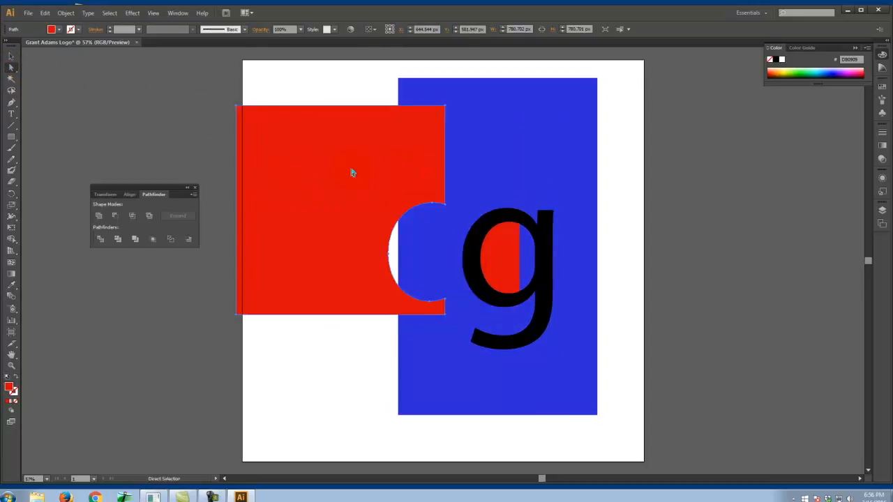
drag(528, 219, 560, 225)
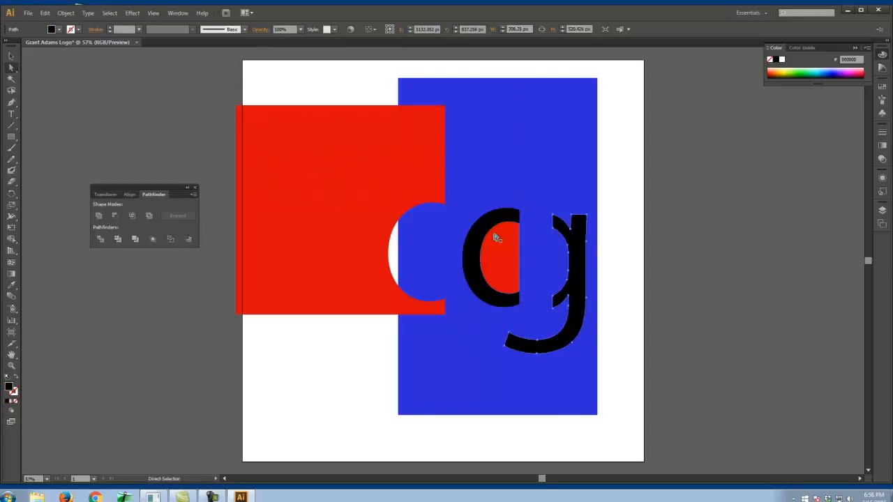
drag(499, 228, 521, 255)
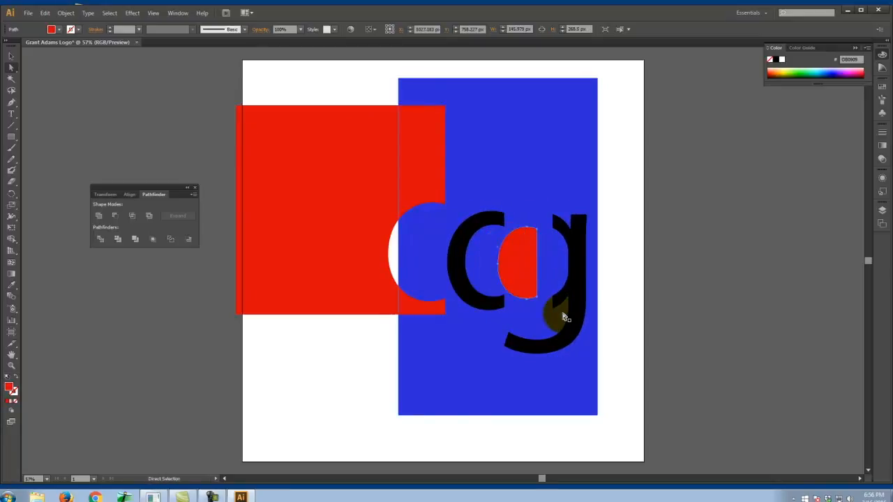
key(ctrl+z)
key(ctrl+z)
key(ctrl+z)
key(ctrl+z)
key(ctrl+z)
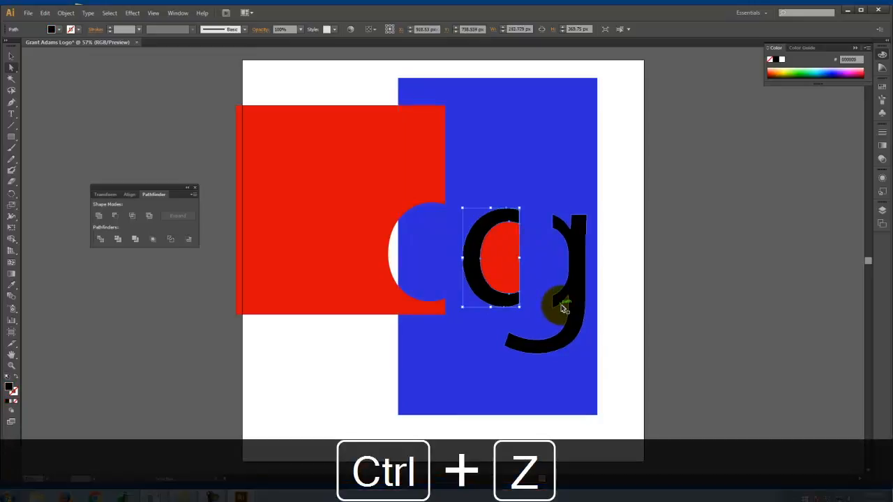
key(ctrl+z)
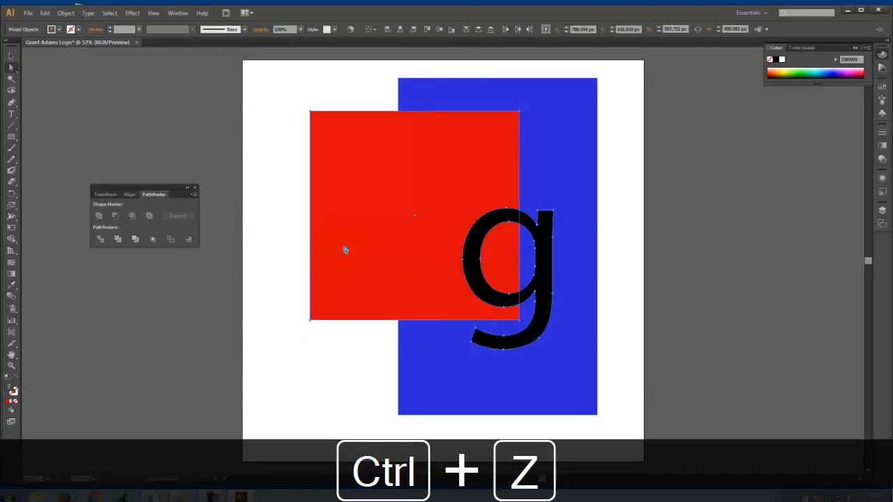
- Try Trim on the red square and the "g", separate the letter from the cut square, and undo it all
click(118, 240)
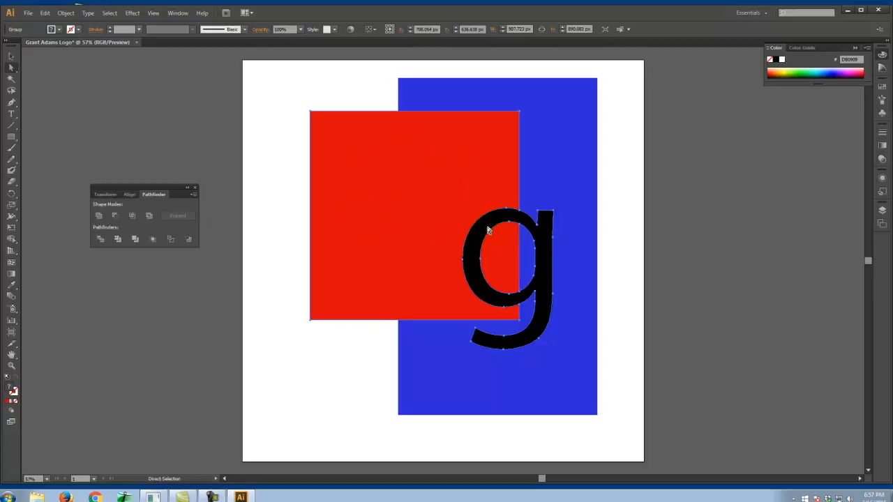
drag(489, 228, 547, 239)
click(11, 68)
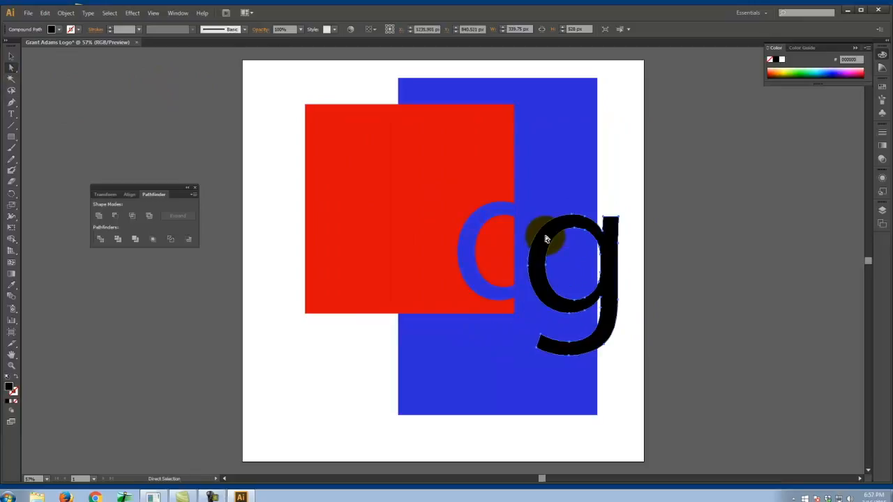
click(485, 235)
click(446, 226)
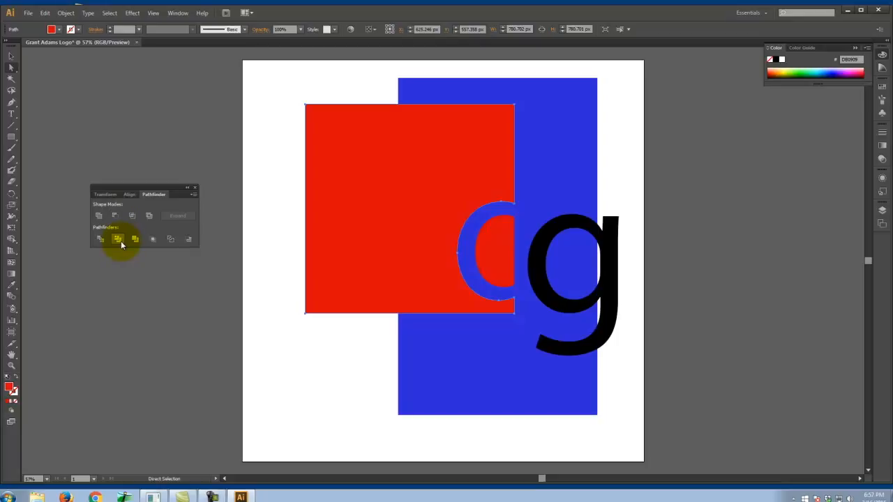
key(ctrl+z)
key(ctrl+z)
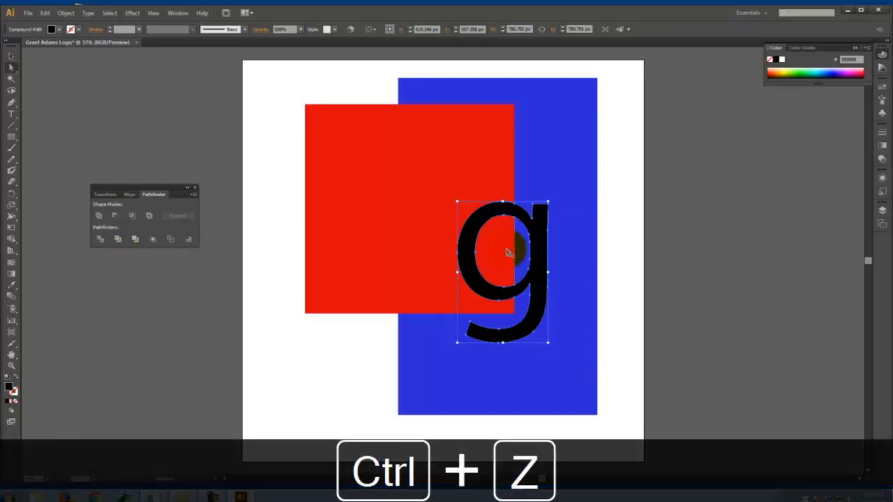
key(ctrl+z)
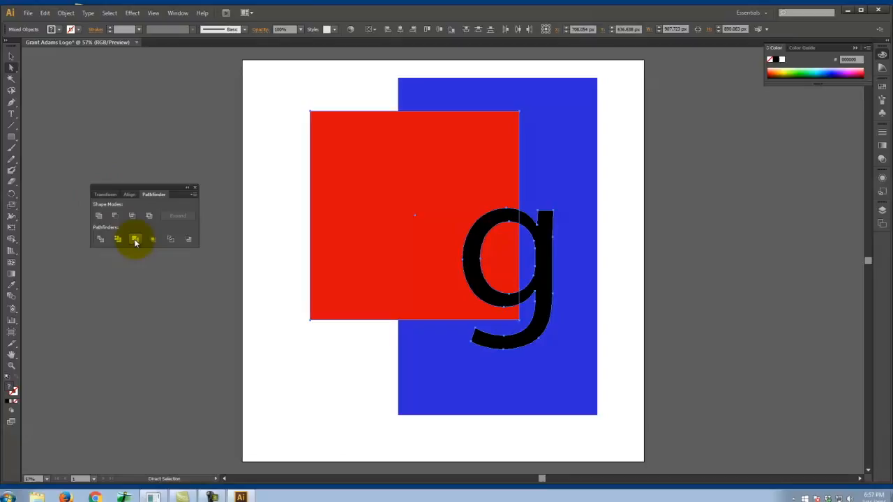
- Move the red square and the outlined "g" slightly to the left, leaving both shapes selected
drag(377, 262, 361, 260)
click(11, 68)
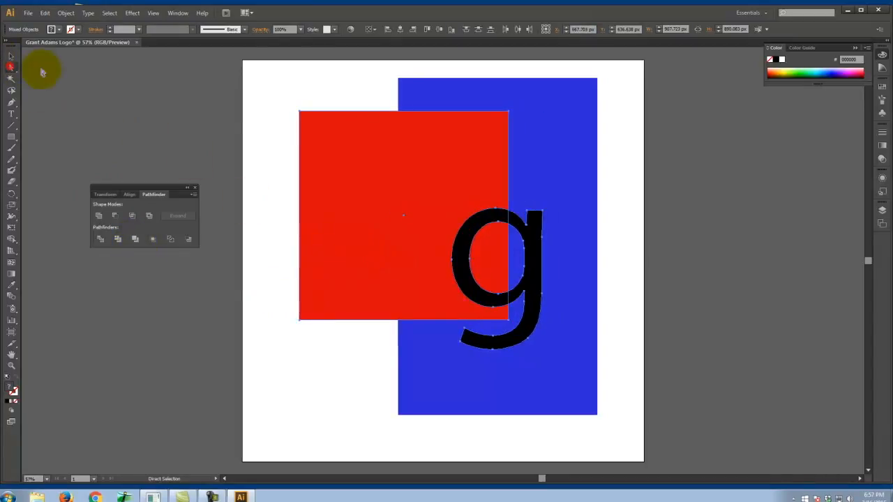
click(244, 115)
mouse_move(363, 173)
mouse_down()
mouse_move(325, 172)
mouse_move(373, 177)
mouse_move(359, 174)
mouse_up()
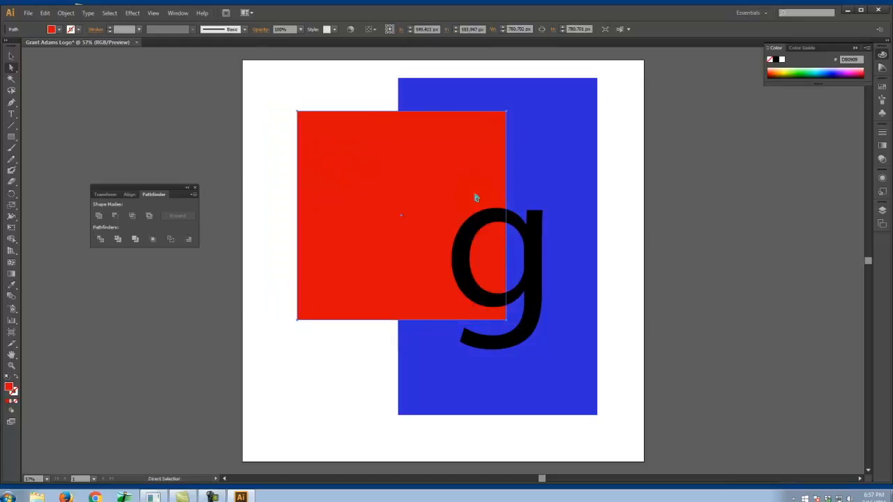
drag(516, 224, 513, 223)
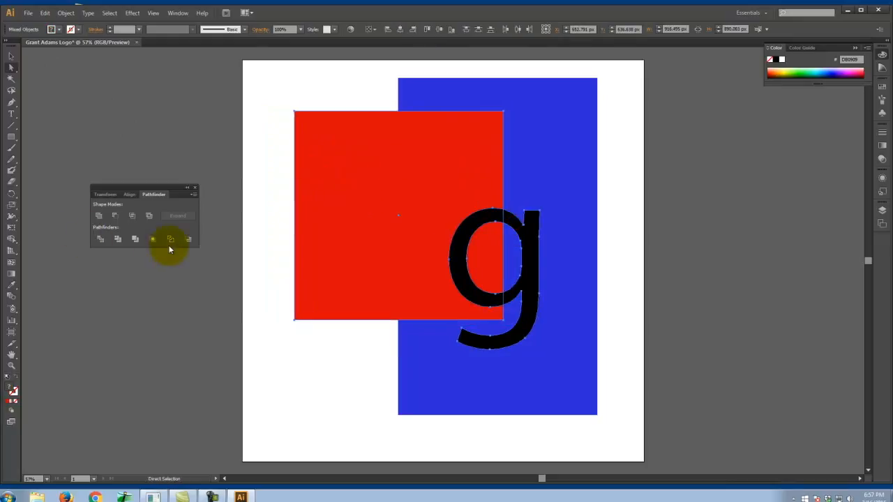
- Try Merge on the red square and the "g", pull the square and letter apart, and undo the changes
click(135, 240)
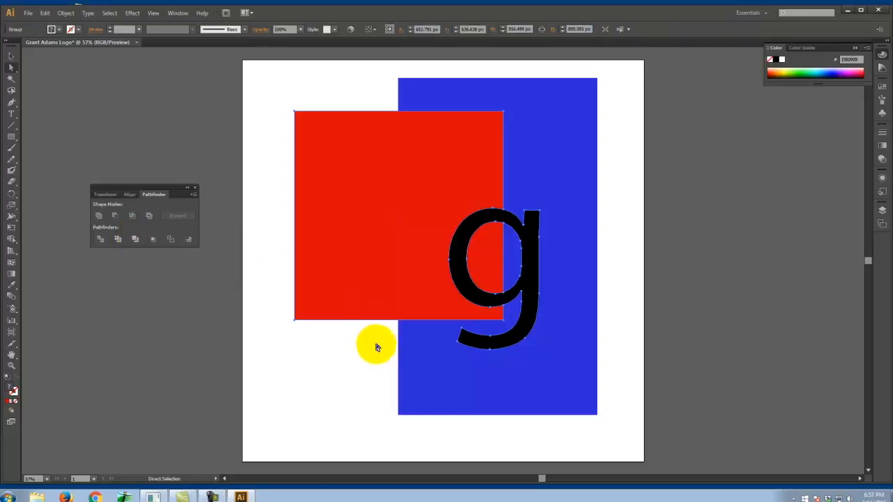
click(352, 355)
click(40, 74)
drag(366, 224, 324, 224)
drag(454, 228, 612, 256)
key(ctrl+z)
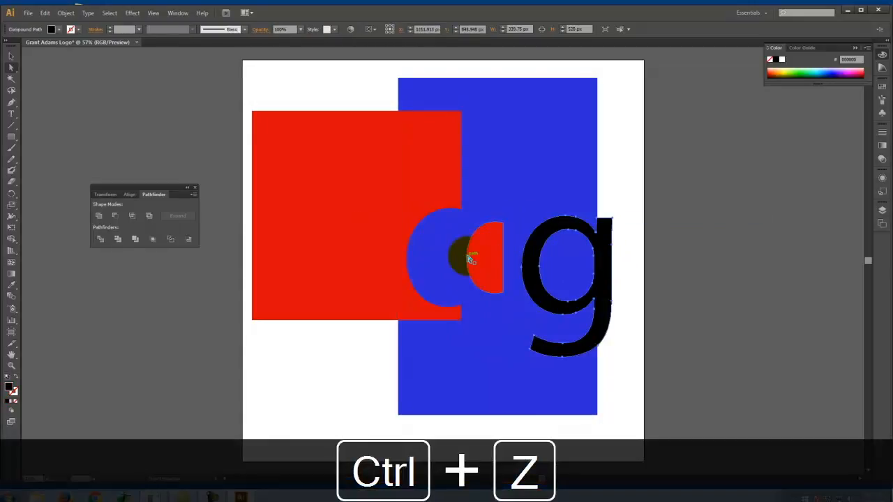
key(ctrl+z)
key(ctrl+z)
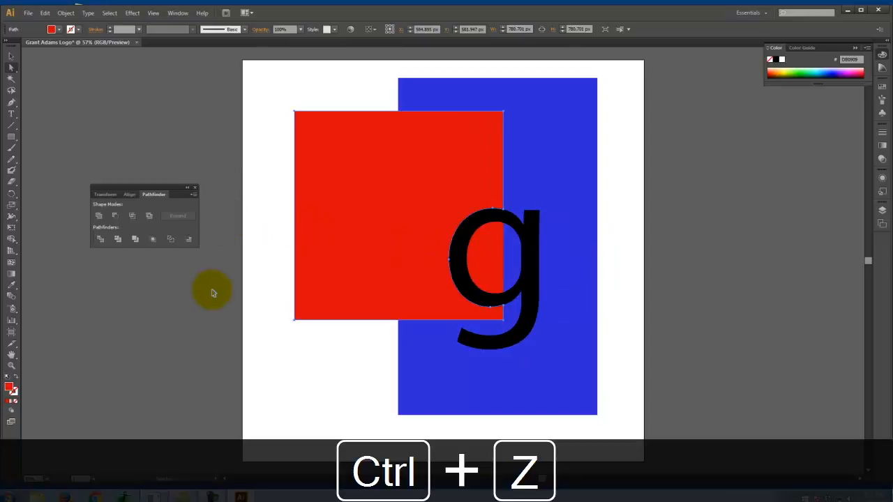
key(ctrl+z)
- Select the red square and the "g" together, and try Crop and Outline separately on them, undoing each result
click(185, 287)
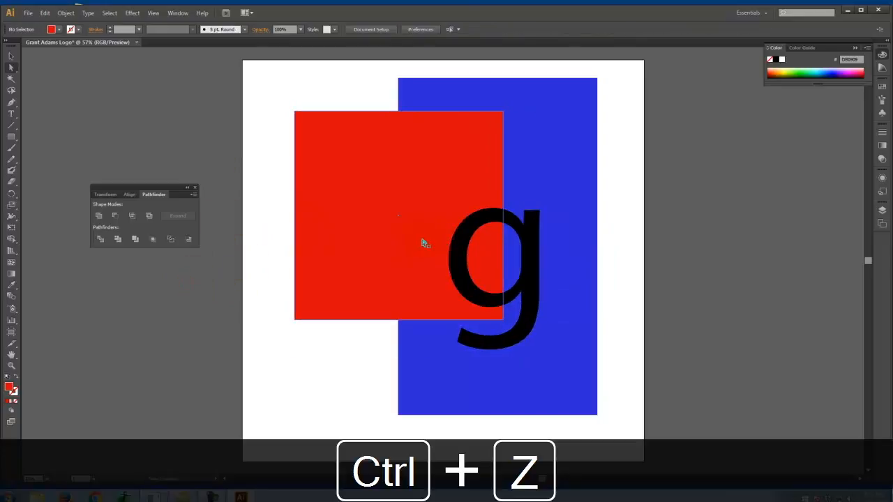
click(425, 242)
shift+click(469, 240)
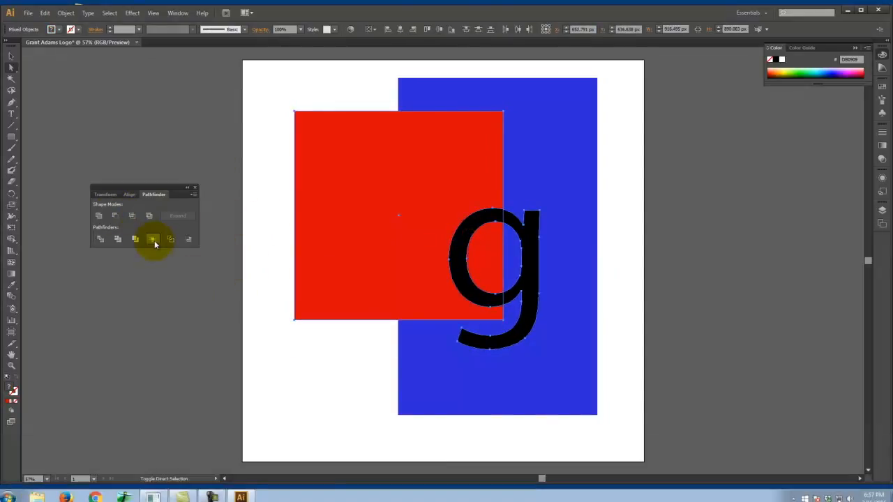
click(153, 239)
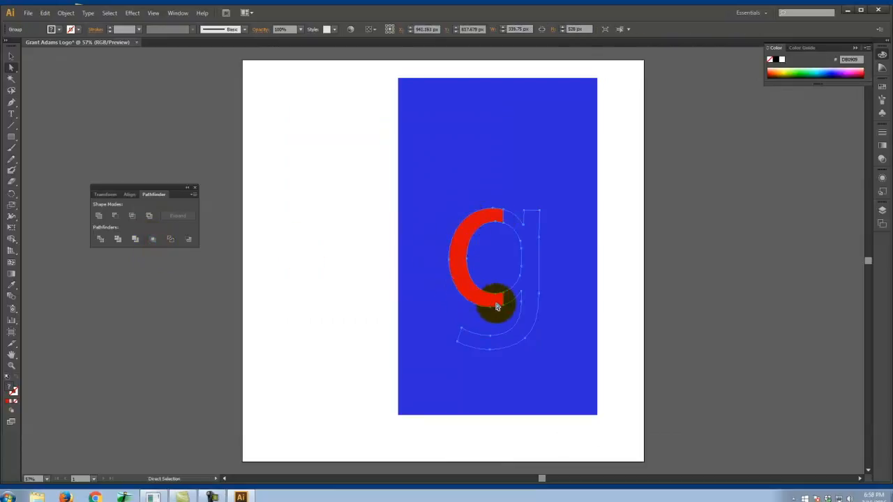
key(ctrl+z)
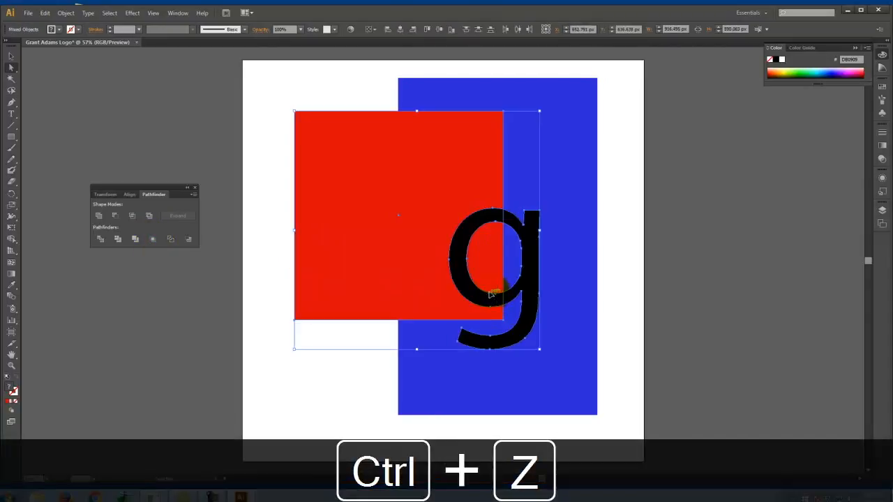
click(170, 240)
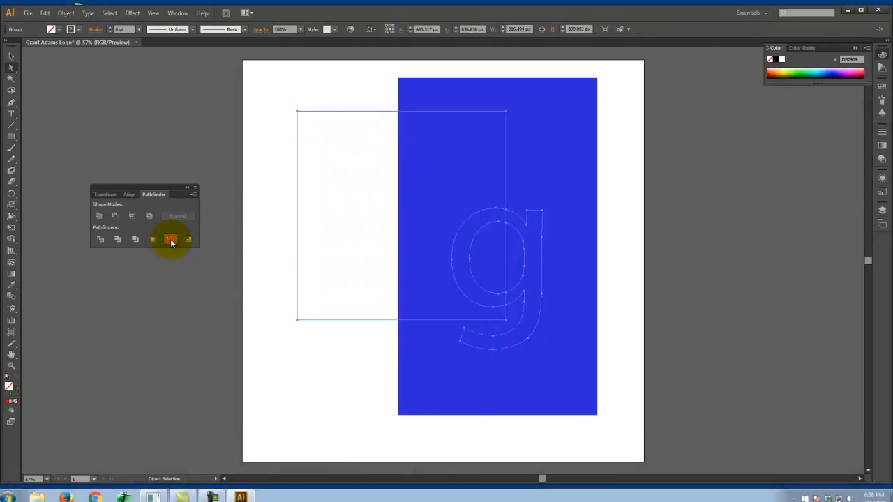
key(ctrl+z)
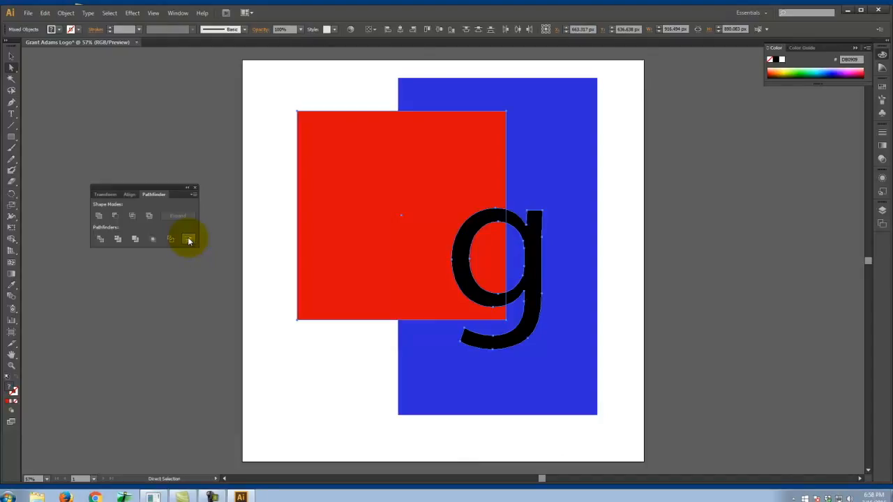
- Subtract the red square from the outlined "g" using Minus Back
click(189, 239)
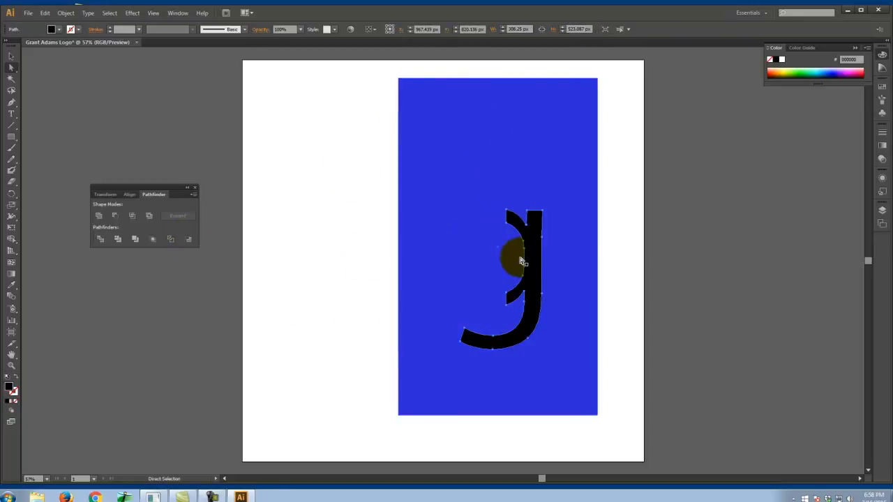
- Undo the Minus Back subtraction and delete the blue rectangle behind the red square and the "g"
key(ctrl+z)
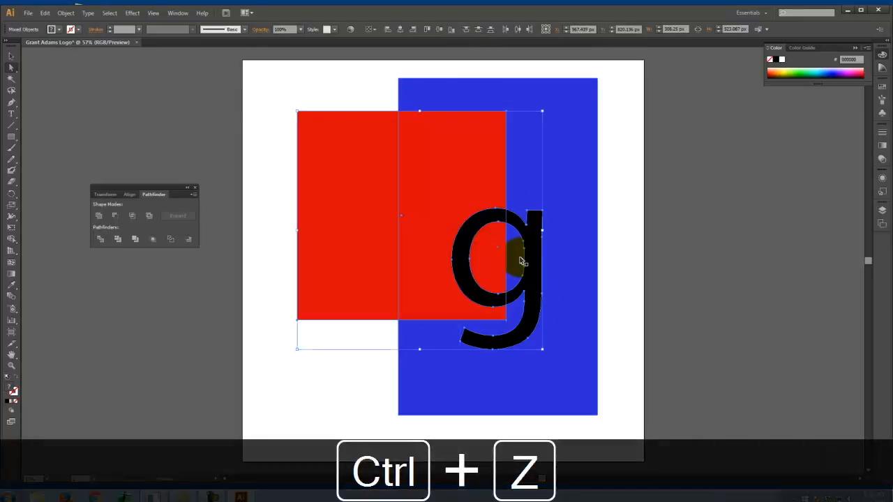
click(611, 200)
click(537, 243)
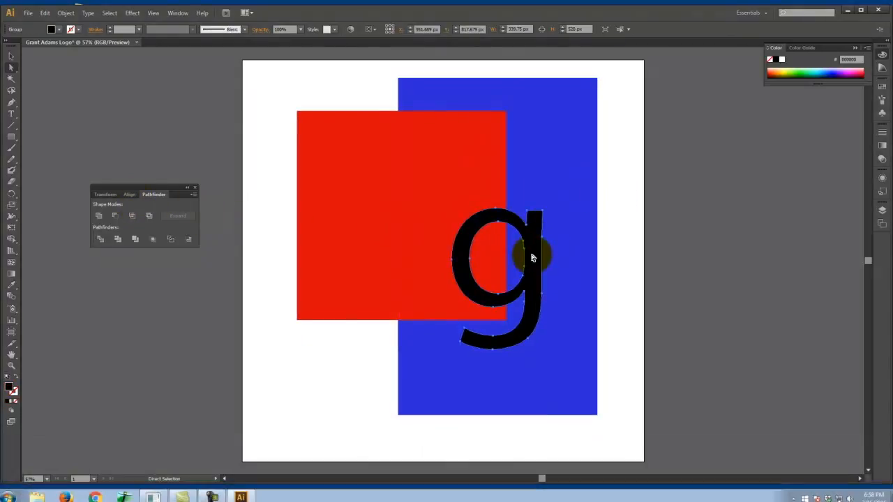
click(550, 126)
key(Delete)
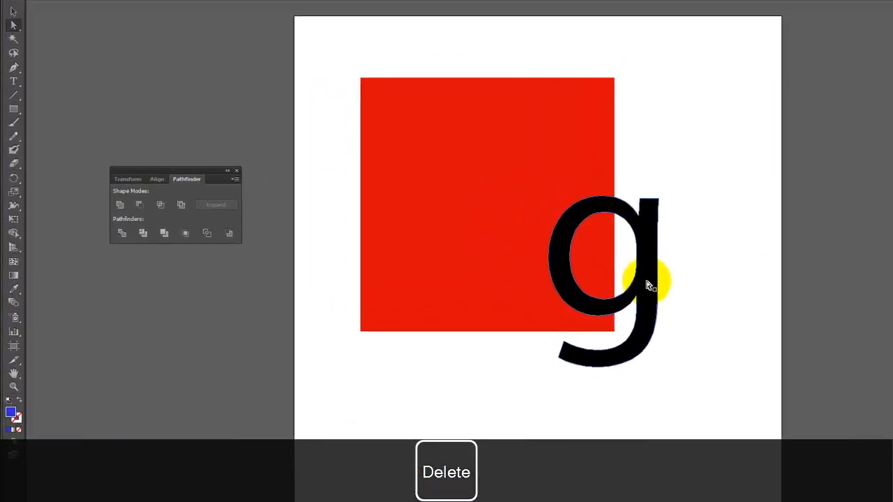
- Align the "g" with the red square's lower-right corner and cut it out of the square using Minus Front
drag(648, 286, 643, 247)
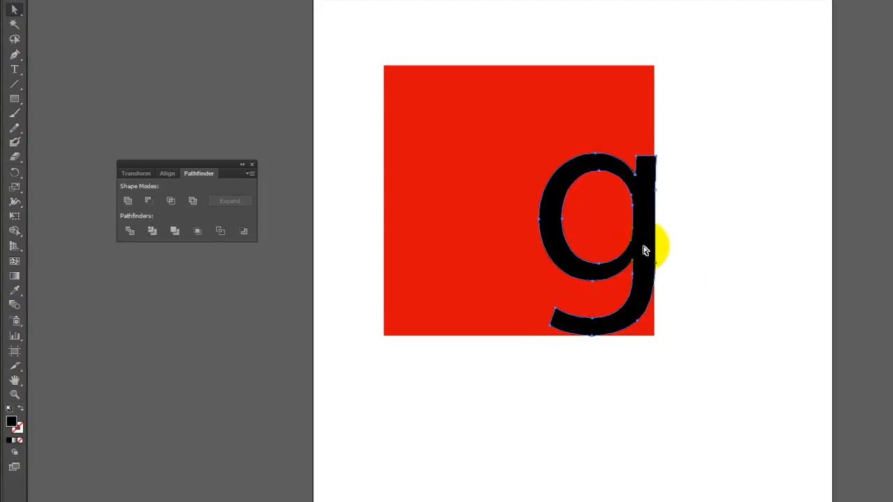
click(749, 273)
click(512, 114)
shift+click(640, 194)
click(638, 189)
shift+click(467, 125)
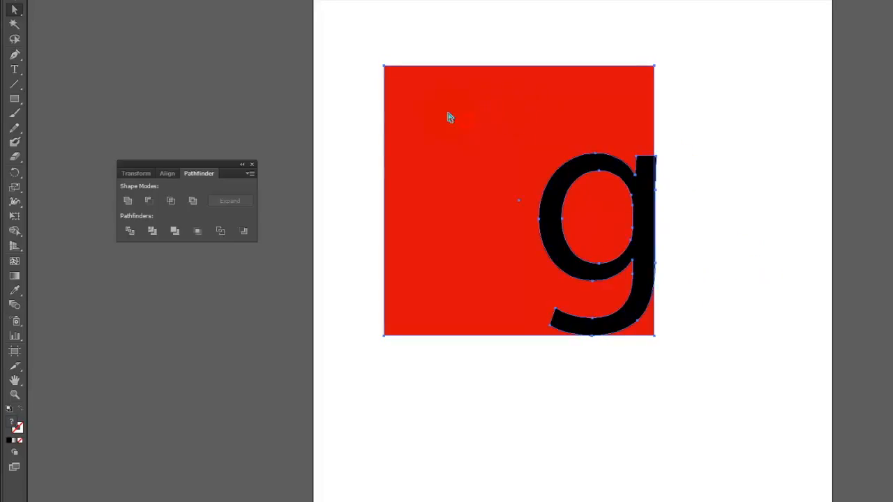
click(148, 201)
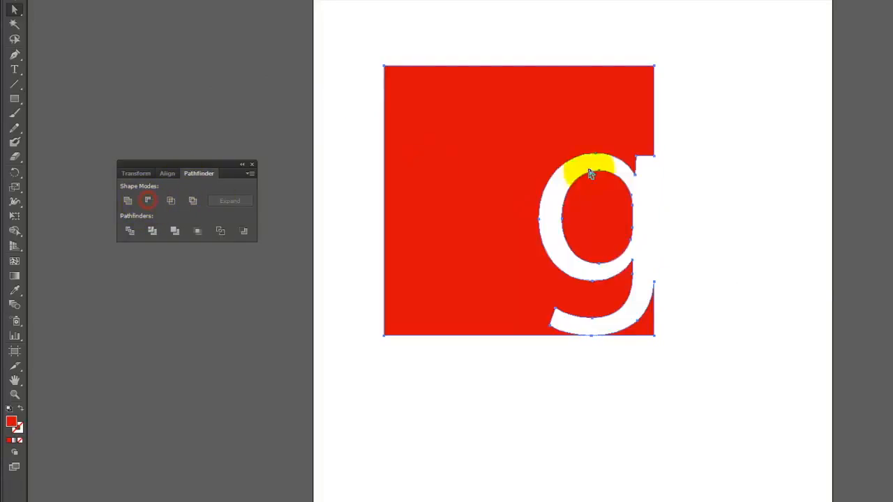
click(754, 180)
- Try moving part of the cut red square on its own and undo the move
click(561, 213)
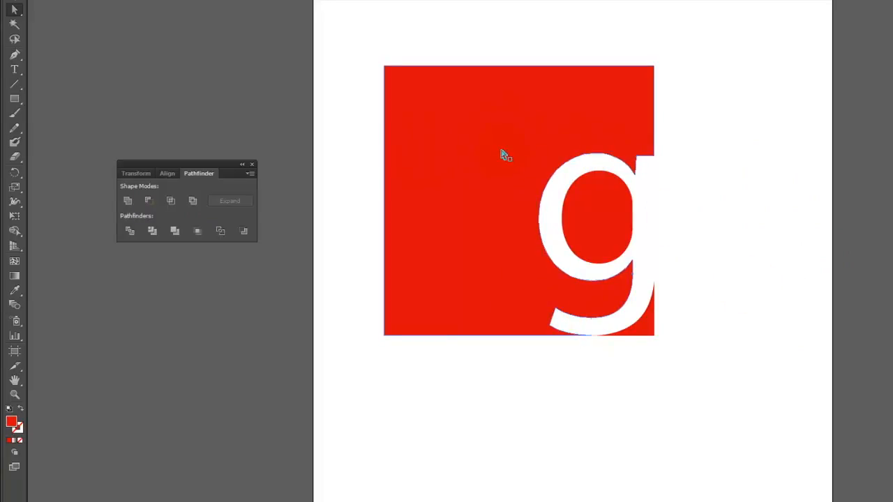
drag(494, 148, 471, 224)
key(ctrl+z)
click(741, 103)
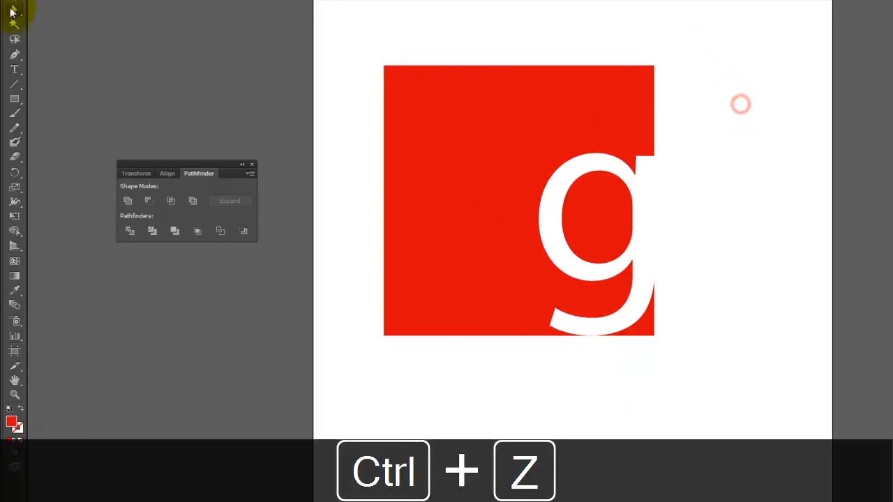
- Scale the whole cut-out square proportionally to about 1240 px wide and center it on the artboard
drag(330, 44, 408, 122)
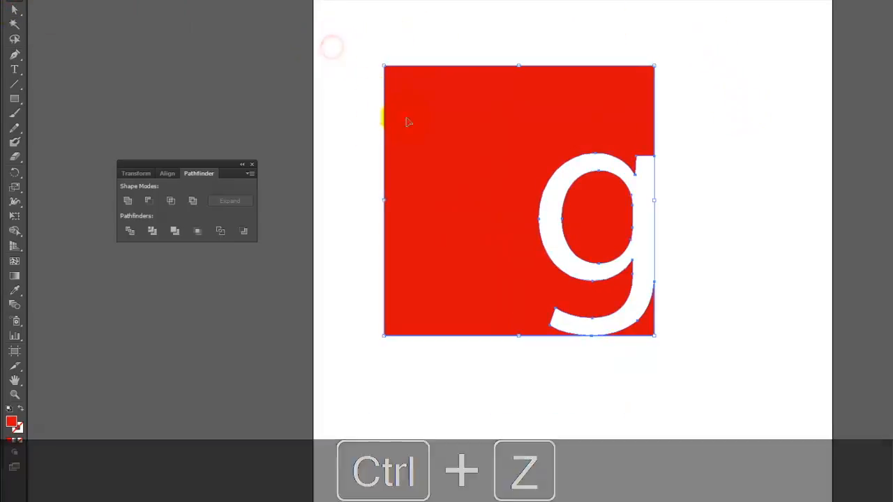
drag(480, 127, 430, 139)
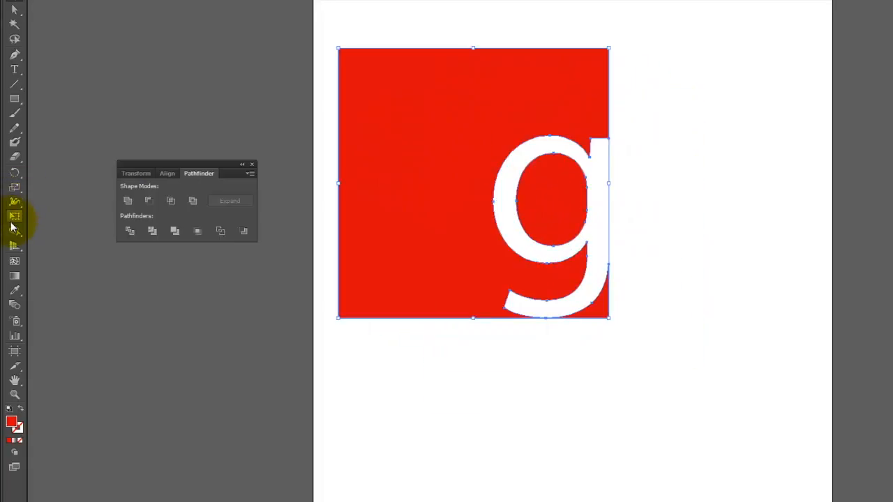
click(14, 219)
drag(610, 319, 768, 477)
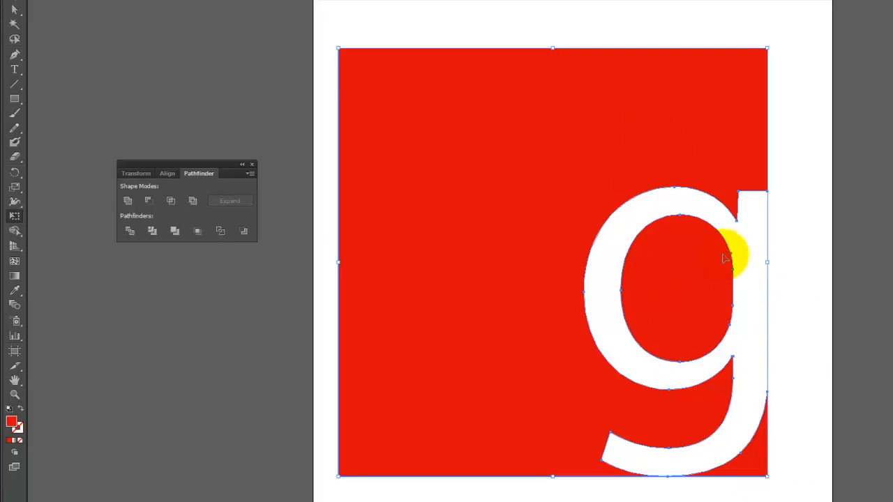
drag(554, 185, 572, 200)
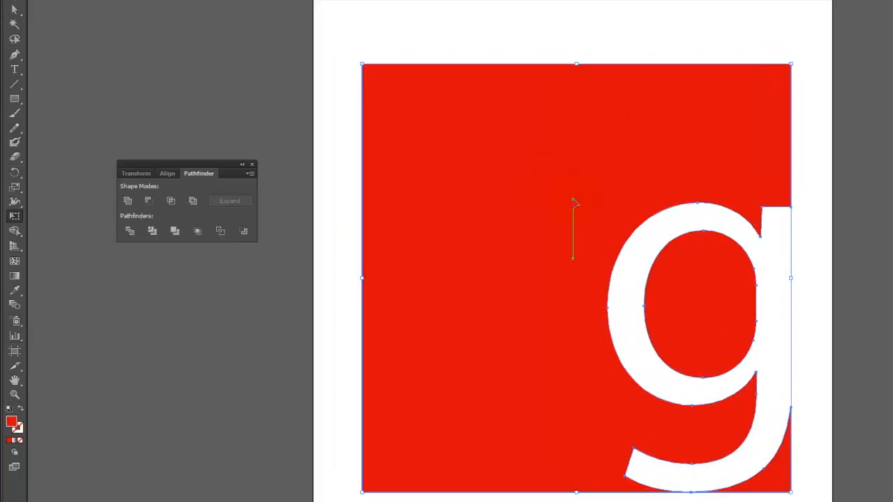
drag(576, 235, 573, 218)
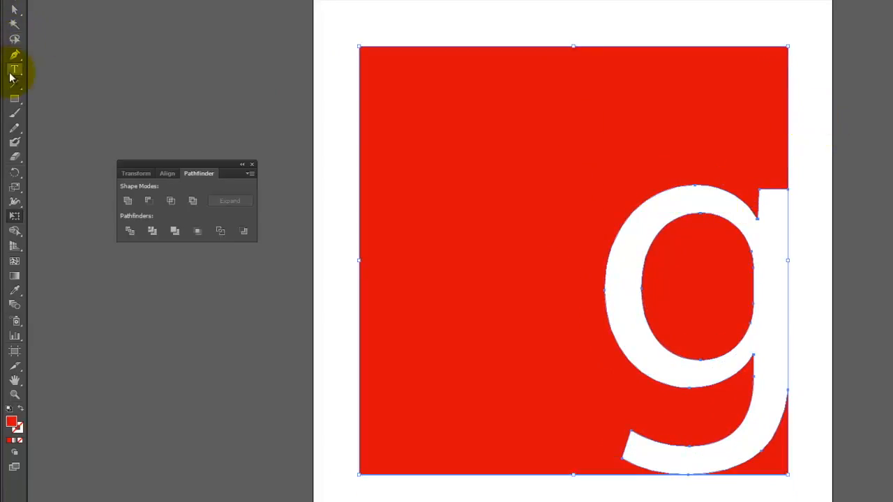
- Draw a square frame about 1300 px wide around the logo, with a red stroke and no fill
click(15, 99)
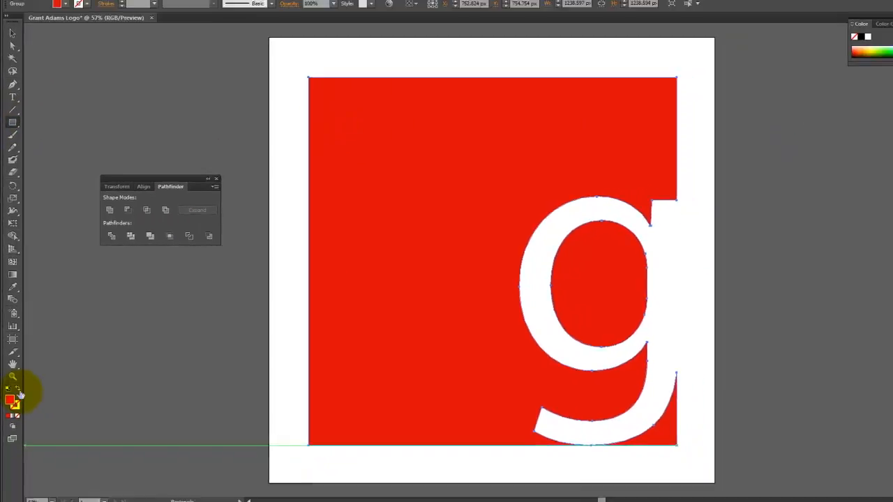
click(19, 391)
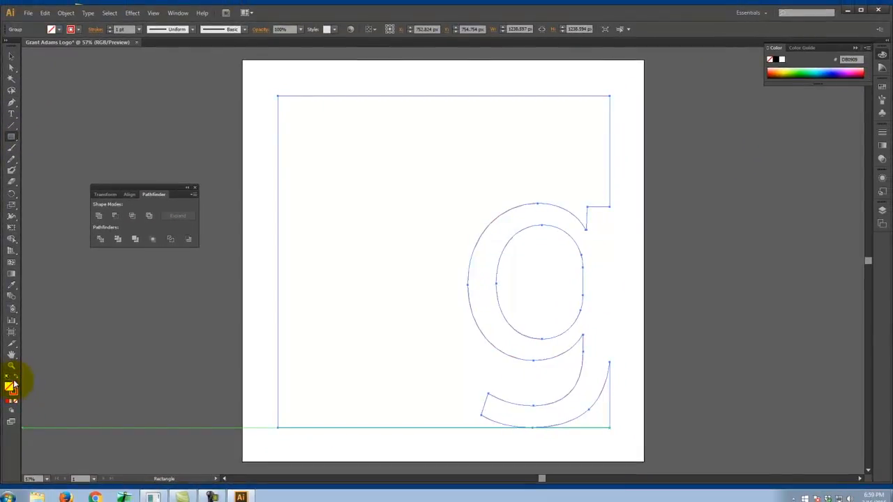
click(19, 380)
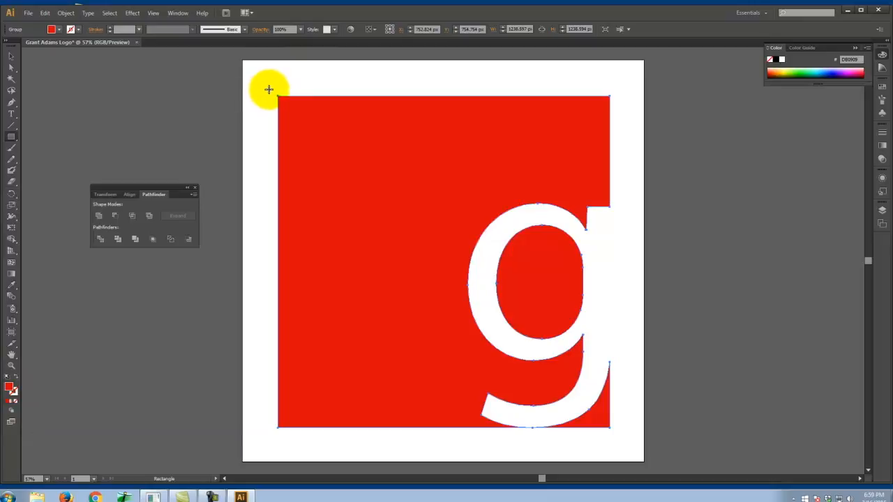
drag(270, 89, 617, 437)
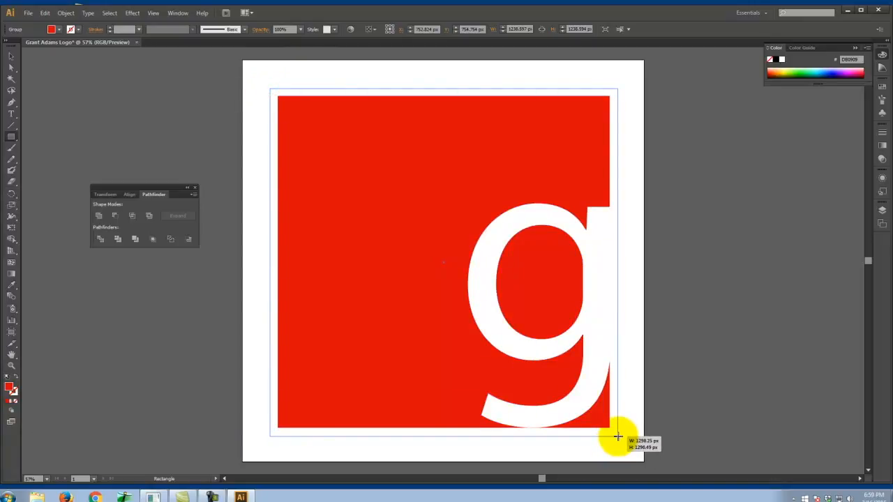
drag(617, 436, 617, 436)
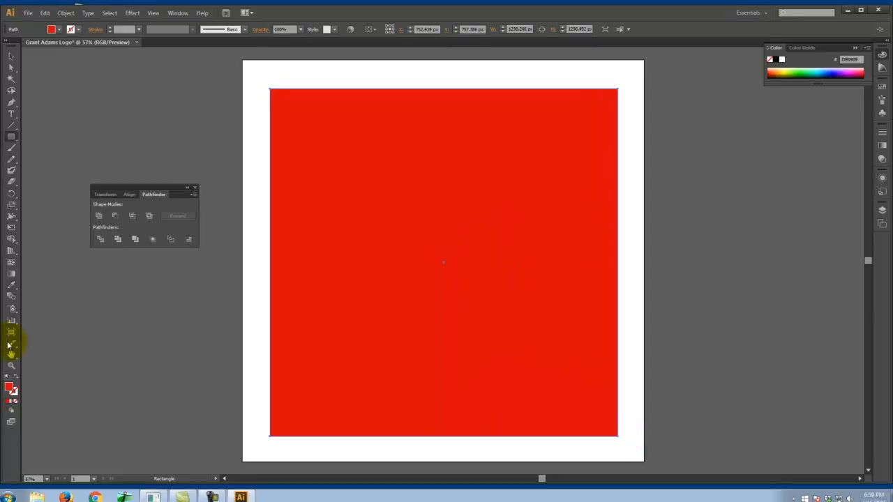
click(19, 380)
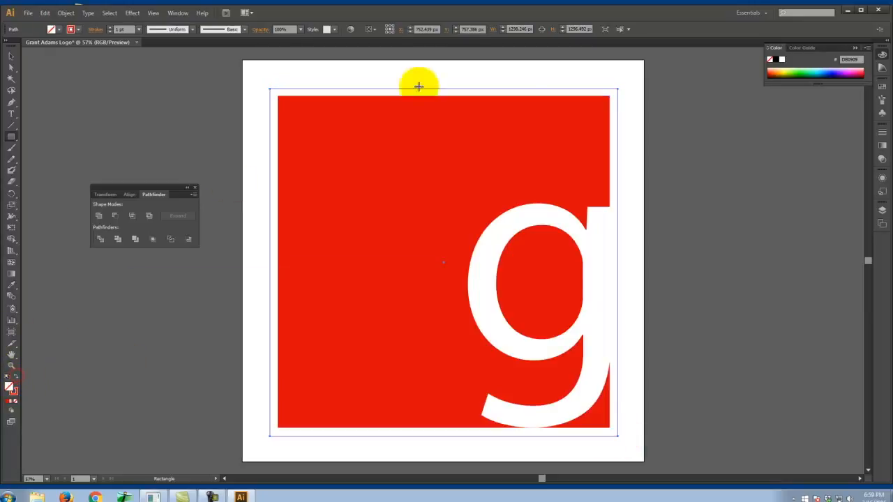
- Set the outer frame's stroke weight to 12 pt and deselect it
click(883, 134)
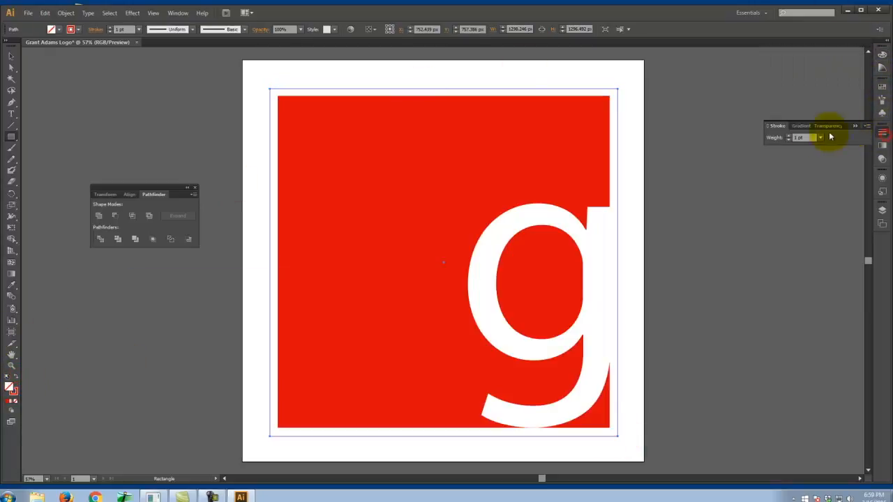
click(789, 137)
click(790, 137)
click(790, 138)
click(789, 137)
click(790, 137)
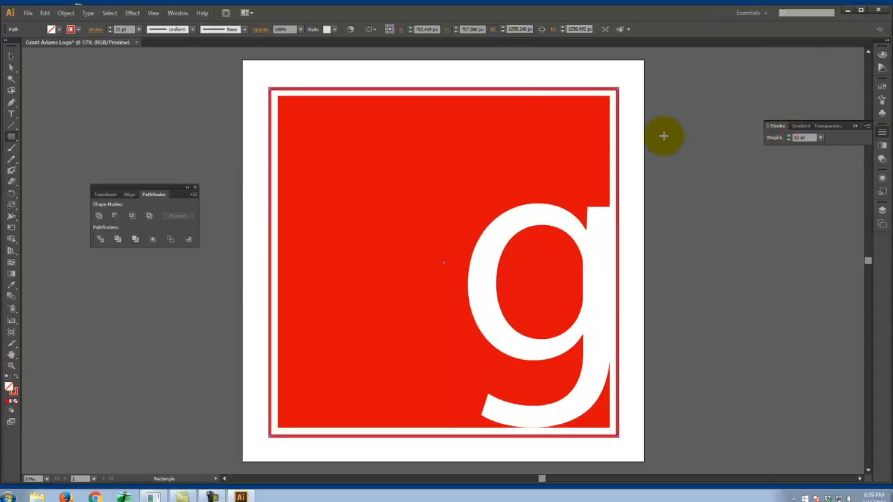
click(106, 94)
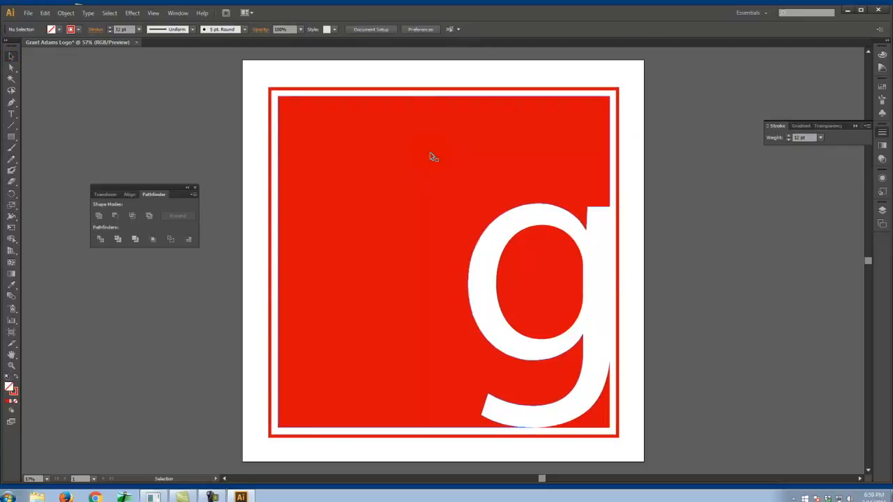
- Add a new layer above Layer 1 and hide Layer 1
click(882, 214)
click(841, 288)
click(767, 225)
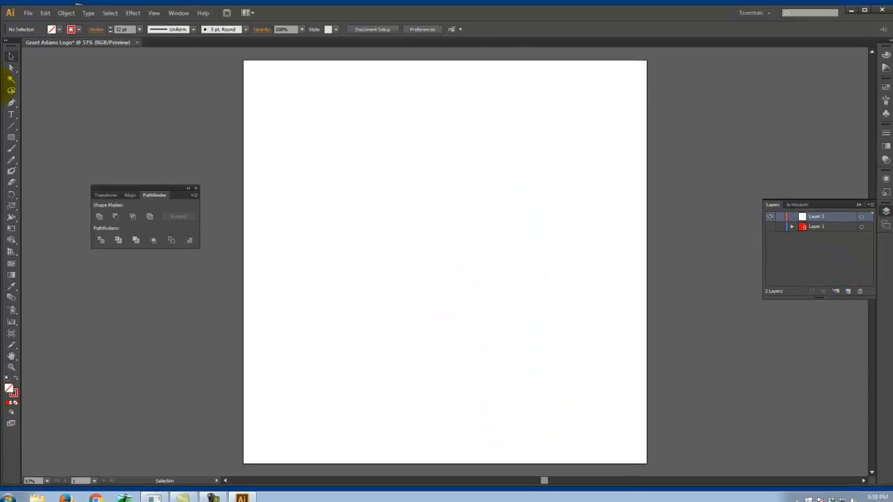
- Add a black 750 pt Myriad Roman letter "g" on Layer 2
click(11, 113)
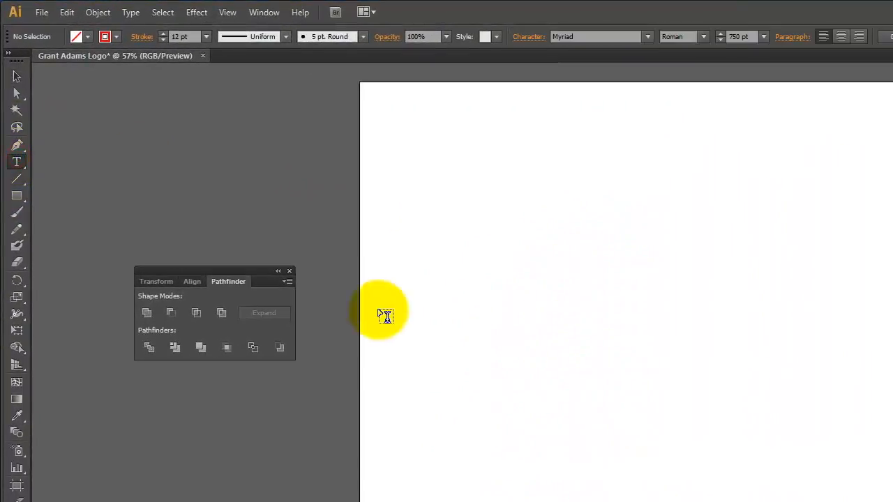
click(475, 335)
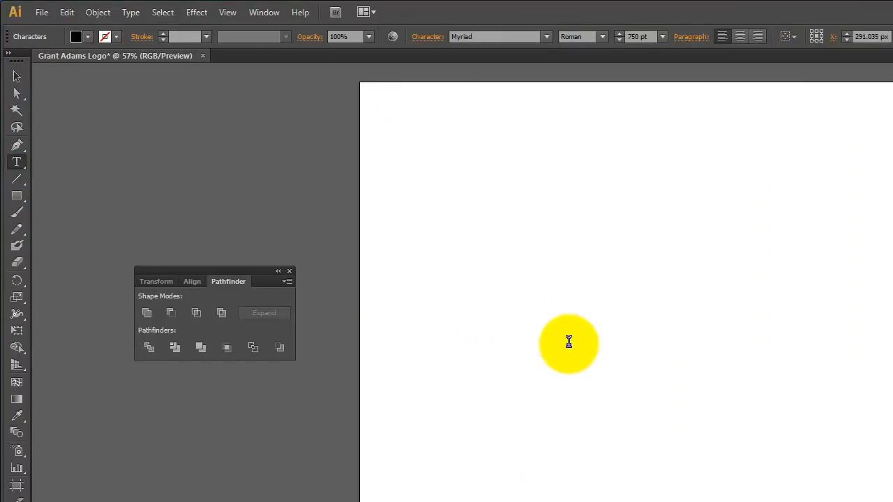
text(g)
click(16, 76)
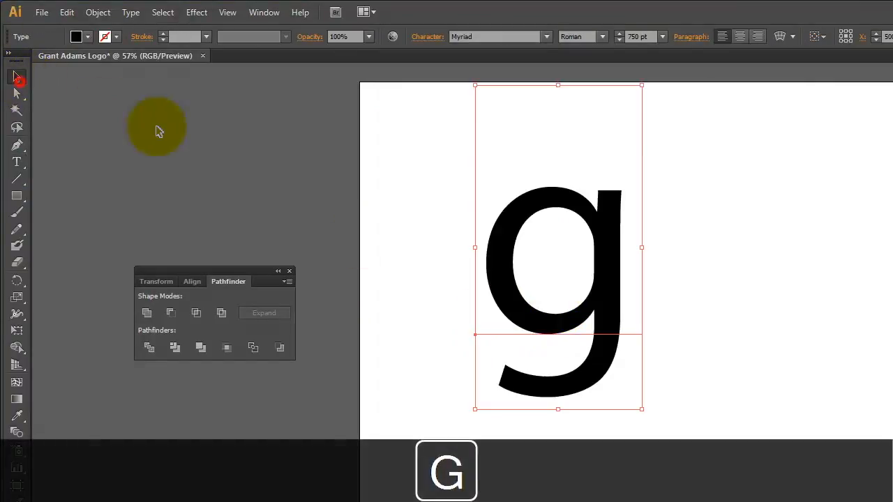
click(159, 133)
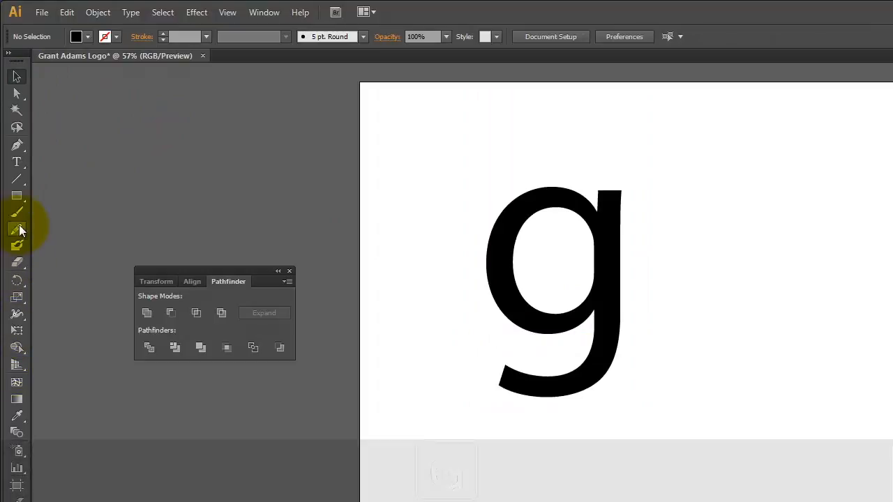
- Add a separate 750 pt letter "a" and place it beside the "g" on the same baseline
click(19, 164)
click(770, 272)
text(a)
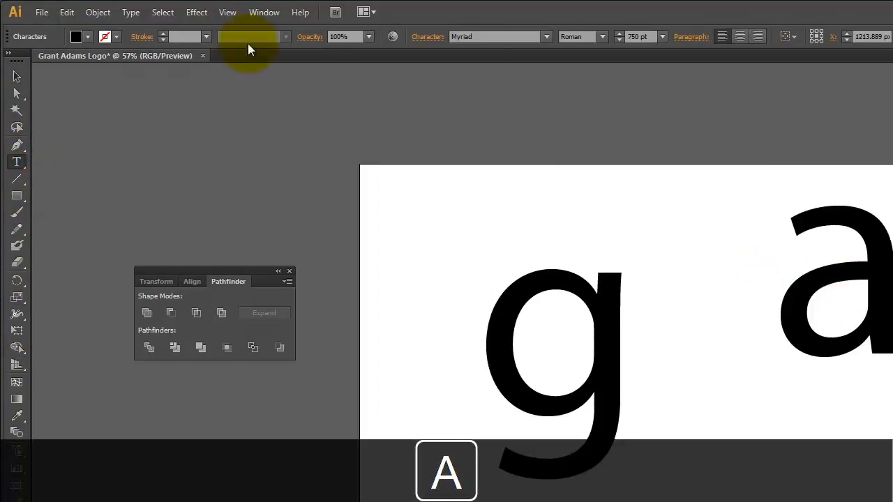
click(19, 75)
drag(884, 278, 754, 341)
- Select the "g" and "a" together and convert both to outlines
drag(323, 136, 325, 138)
click(386, 82)
drag(414, 61, 138, 229)
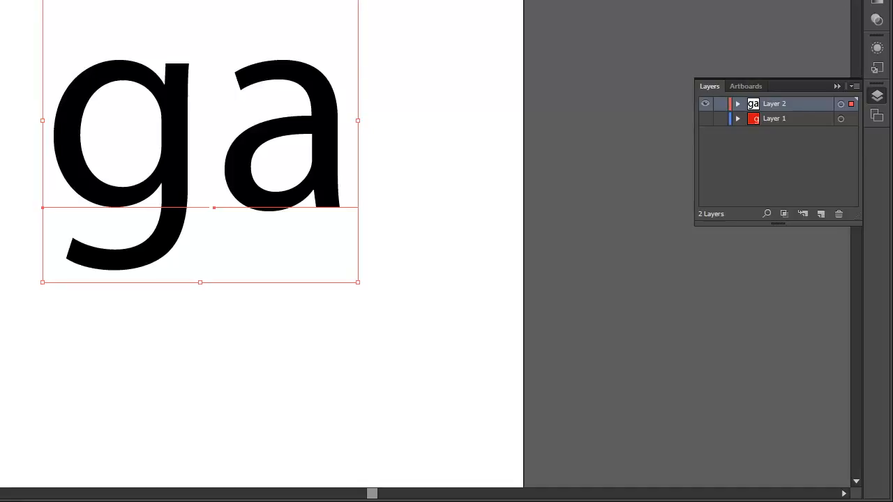
click(88, 12)
click(127, 119)
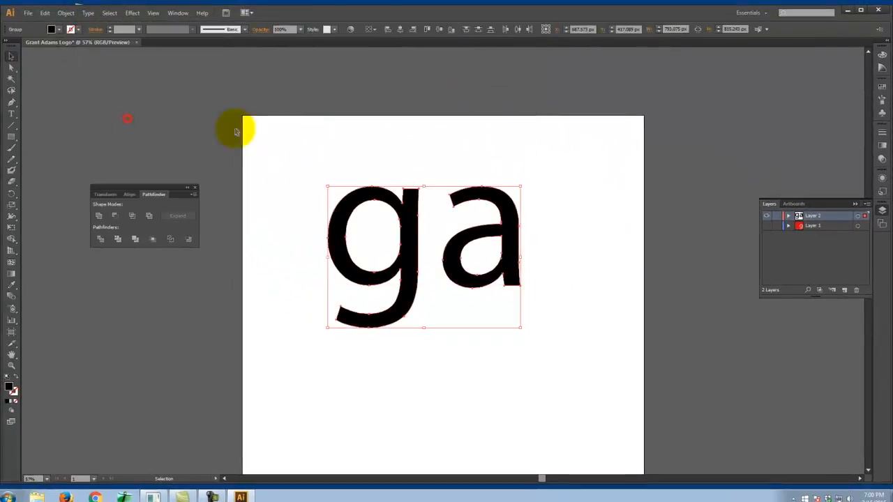
- Draw a vertical line about 761 px long between the "g" and "a" with a red ED0F0F stroke
click(590, 221)
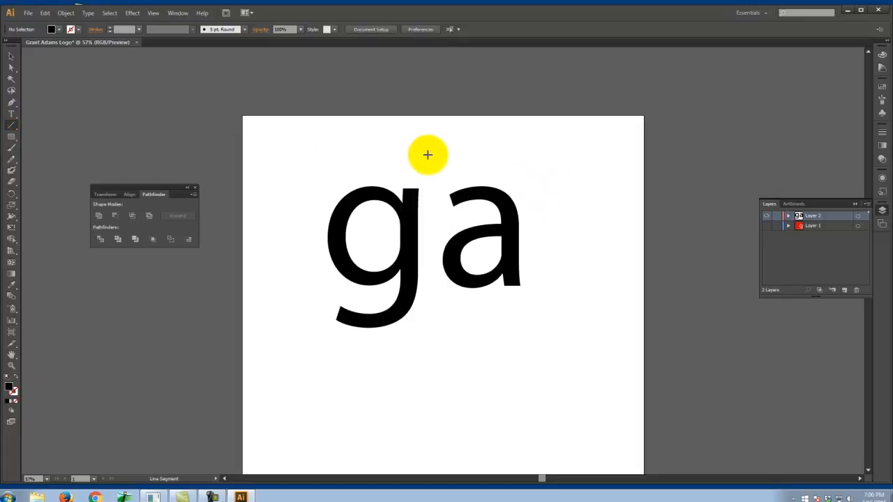
drag(431, 154, 439, 358)
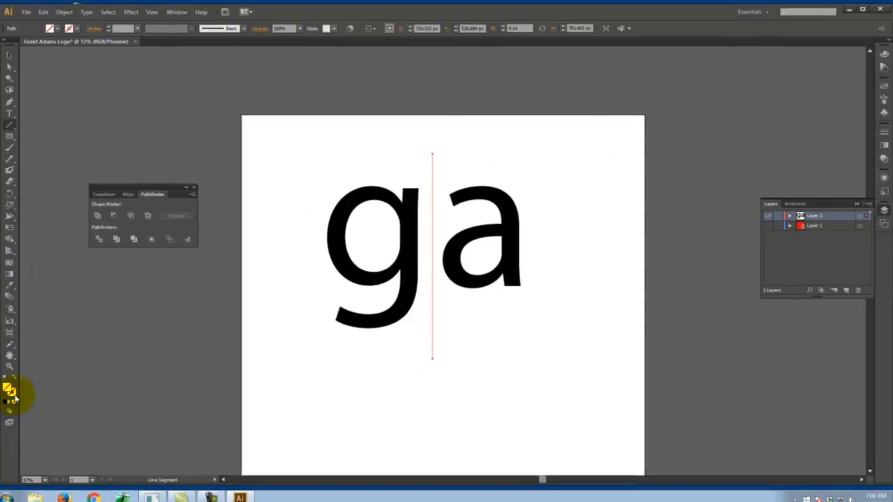
double_click(12, 394)
click(435, 196)
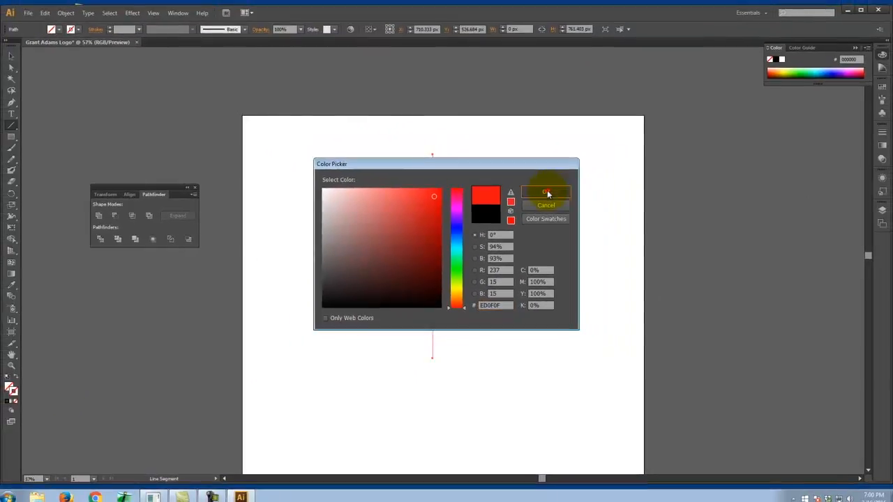
click(596, 174)
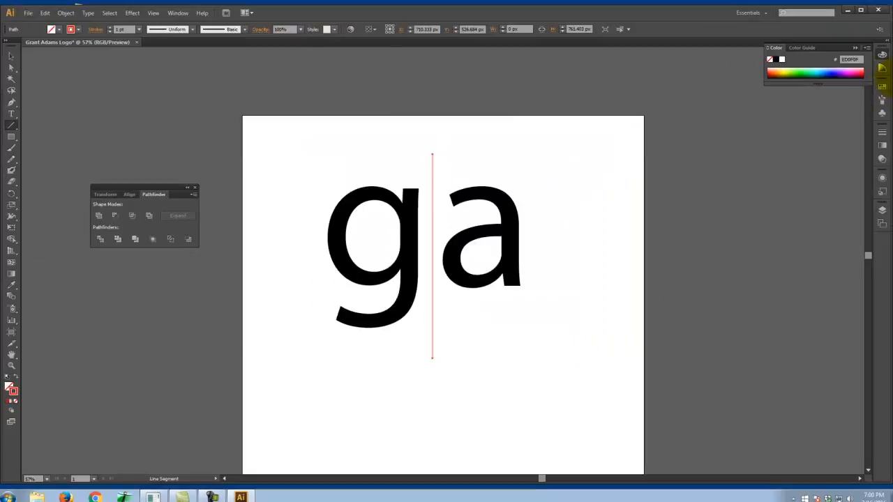
- Set the red line's stroke weight to 25 pt and move the line slightly up between the letters
click(880, 137)
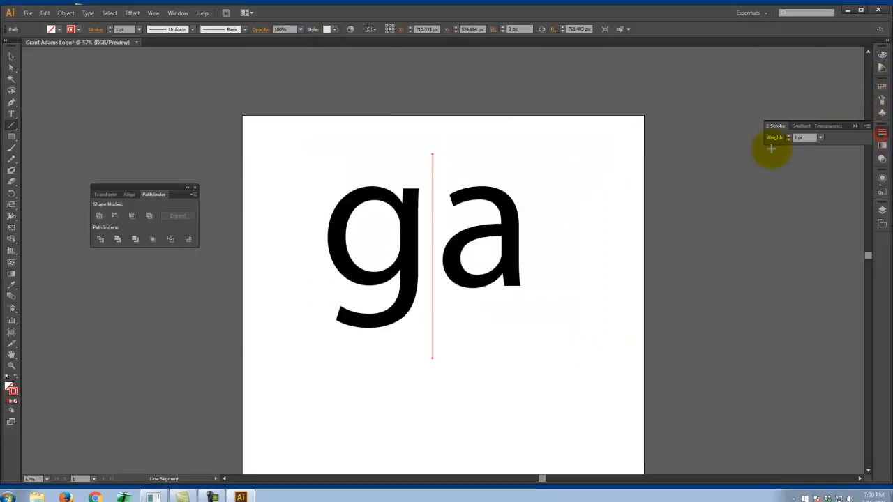
text(12)
key(Return)
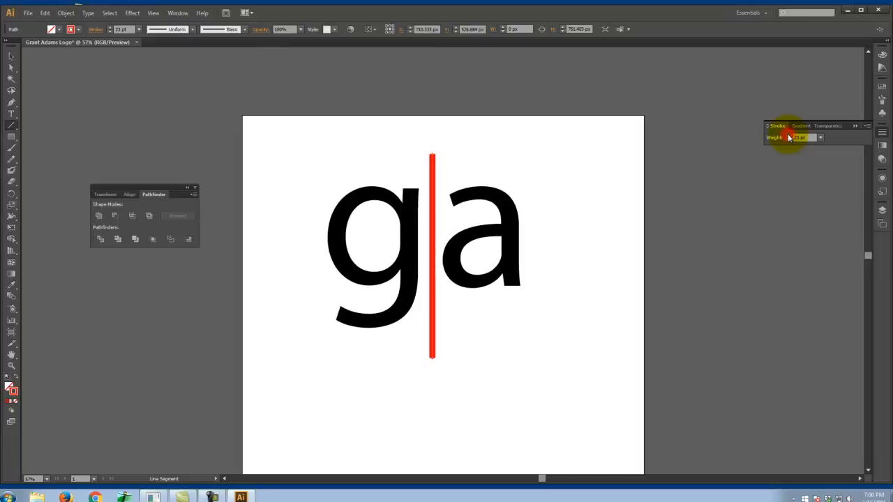
click(789, 136)
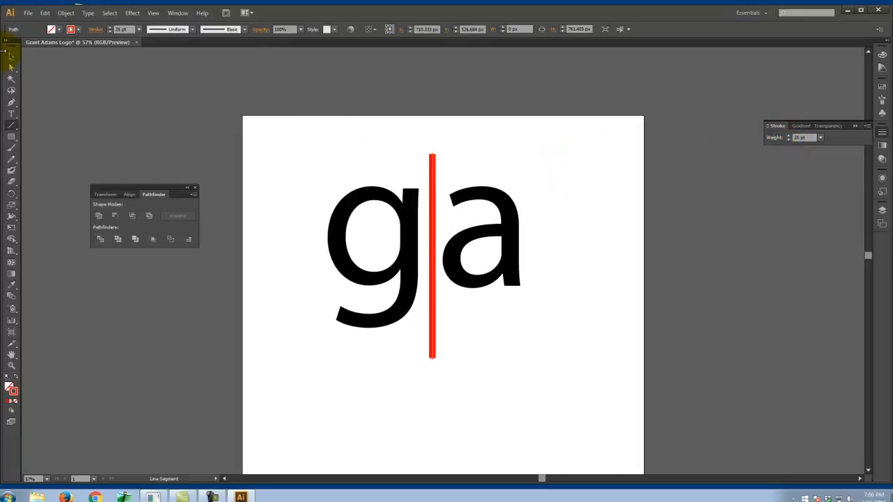
click(569, 167)
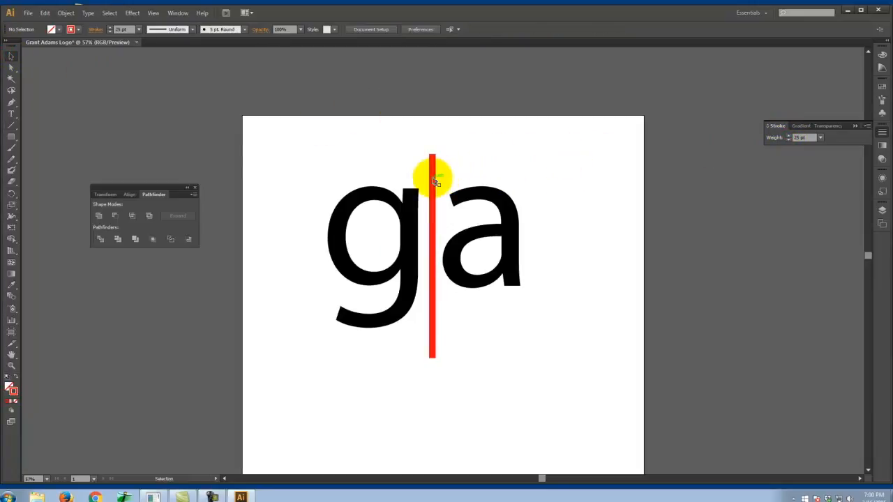
drag(432, 178, 433, 168)
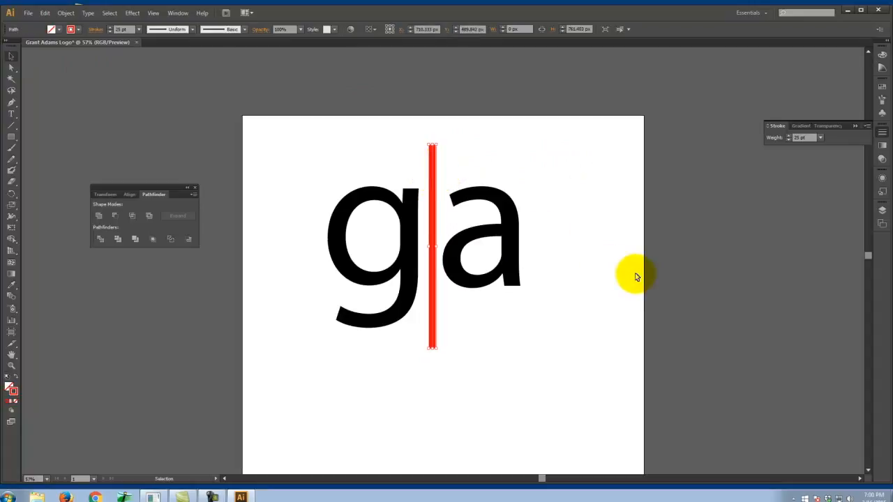
click(581, 222)
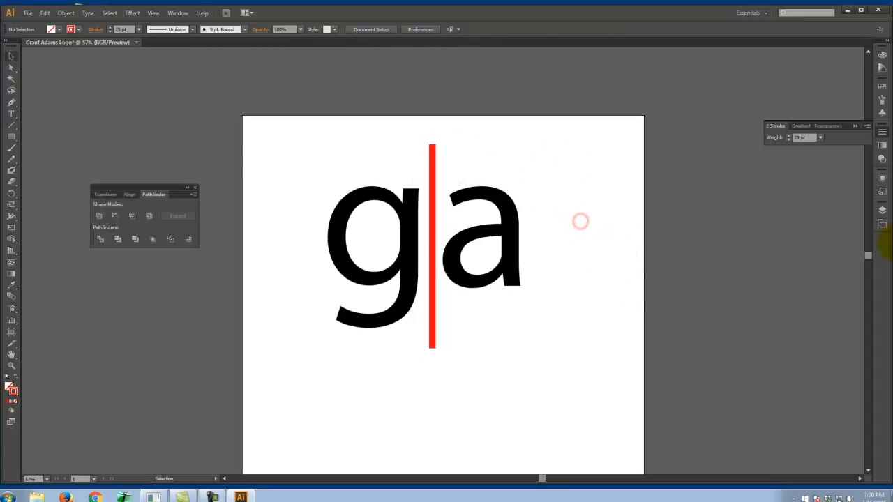
- Create a new layer above Layer 2 and hide Layer 2
click(882, 210)
click(844, 290)
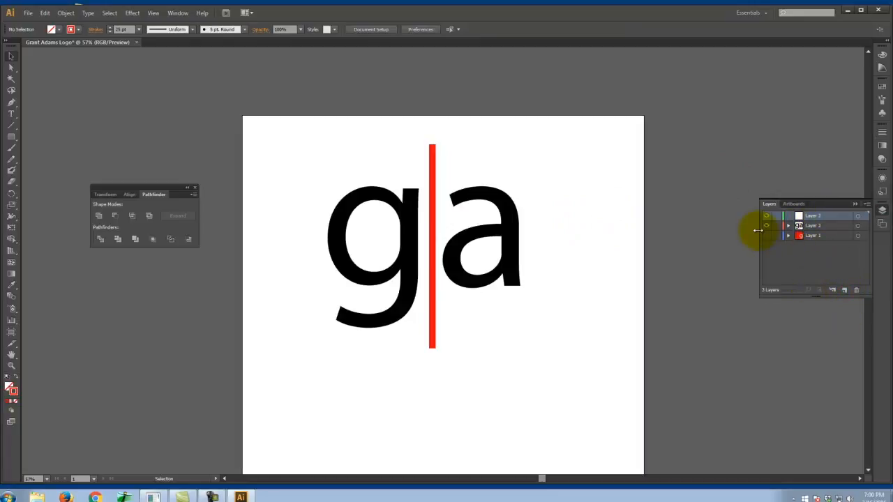
click(765, 226)
- Add the first name in lowercase as black Myriad Roman text in the upper part of the artboard
click(11, 113)
click(327, 229)
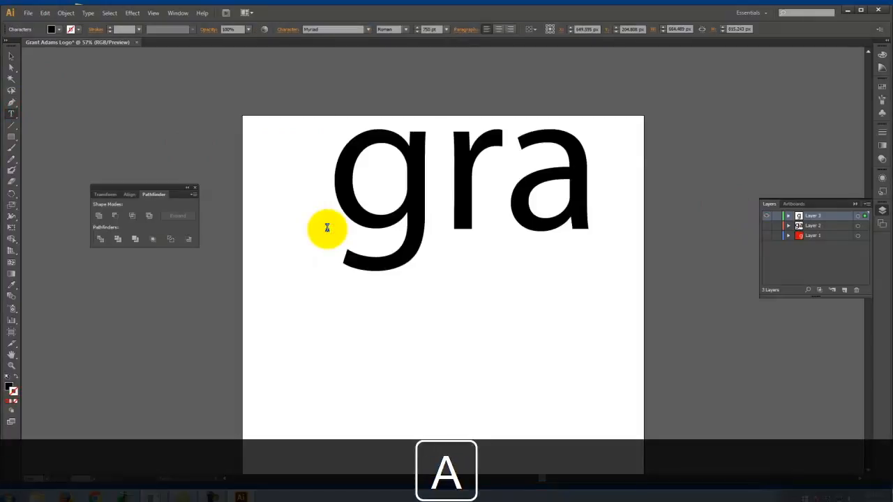
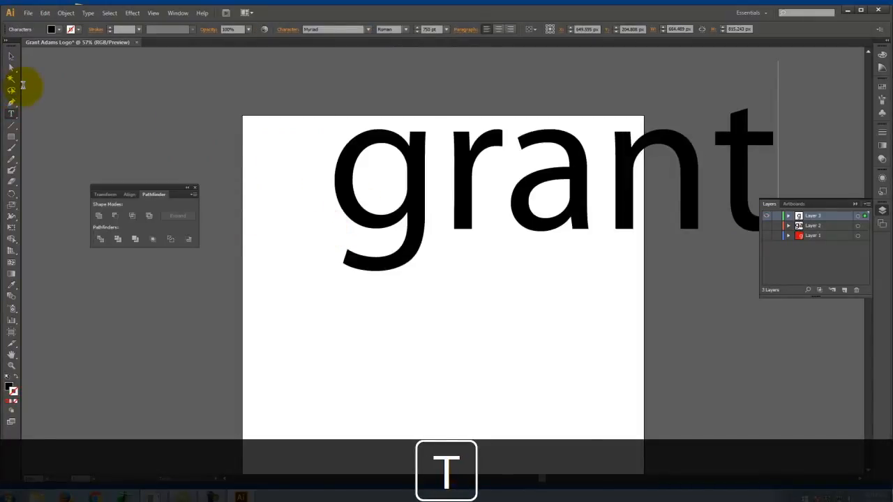
- Set the first name's font size to 500 pt and move the word down and left on the artboard
key(ctrl+a)
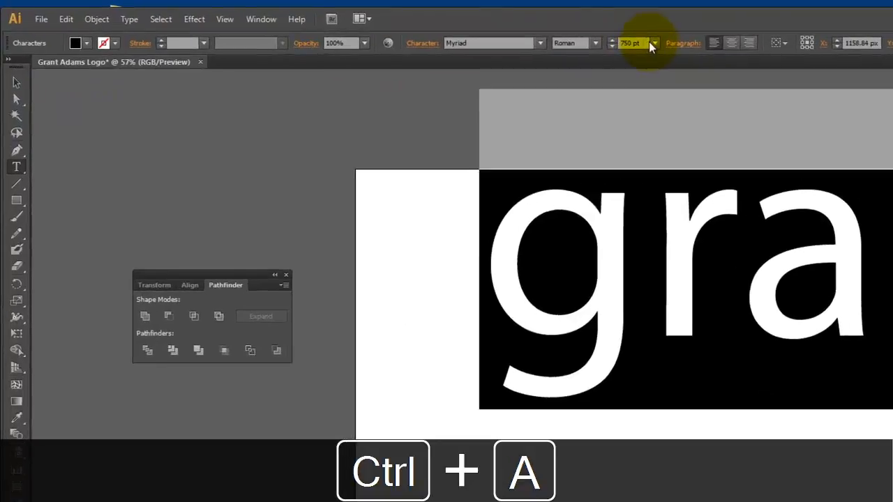
drag(434, 29, 418, 28)
text(54)
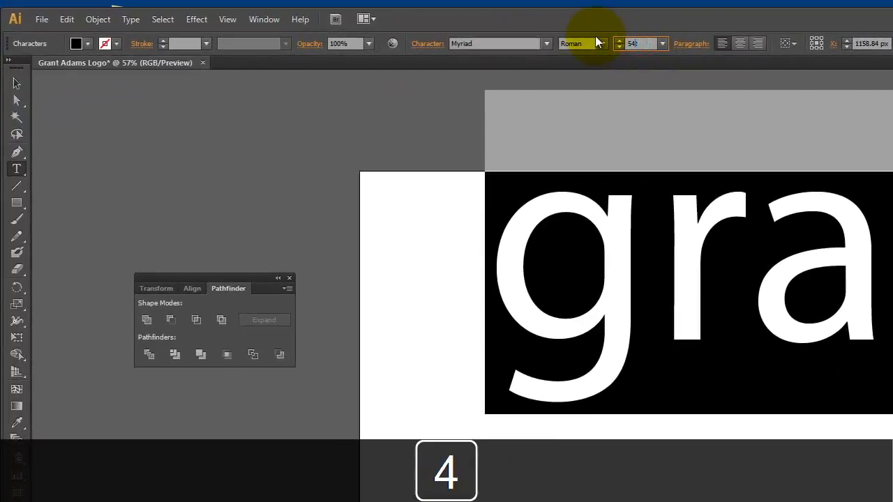
key(BackSpace)
key(BackSpace)
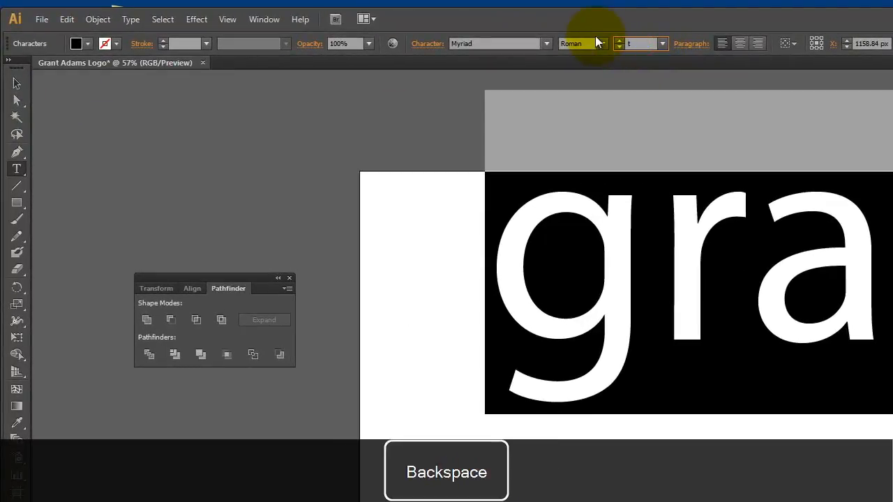
key(Right)
text(500)
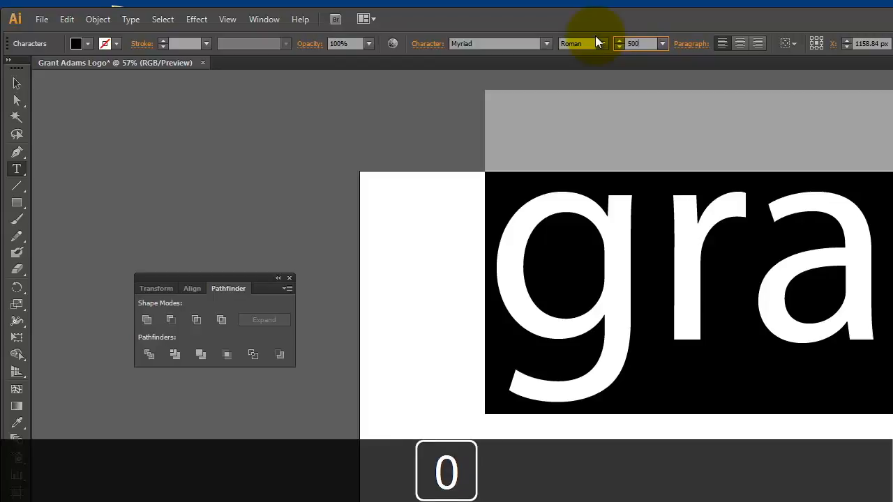
key(Tab)
click(17, 84)
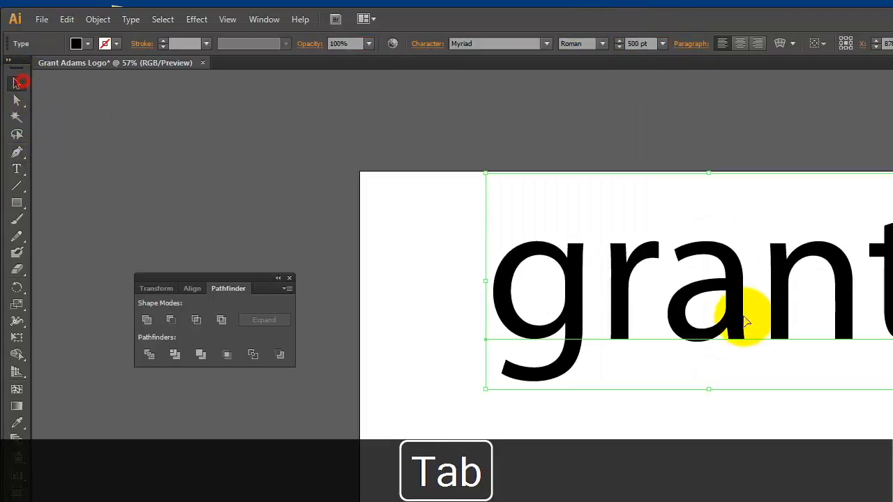
drag(734, 314, 658, 358)
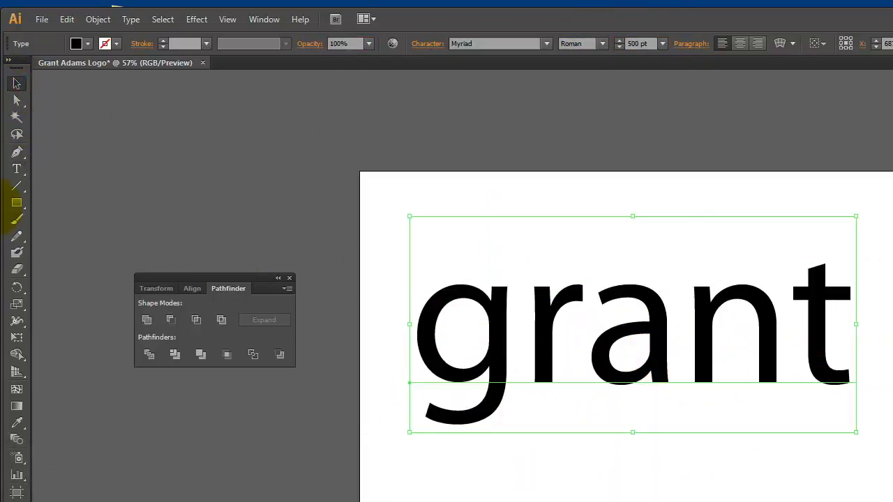
- Add the surname in lowercase as separate 500 pt text and place it below and to the right of the first name
click(13, 177)
click(565, 481)
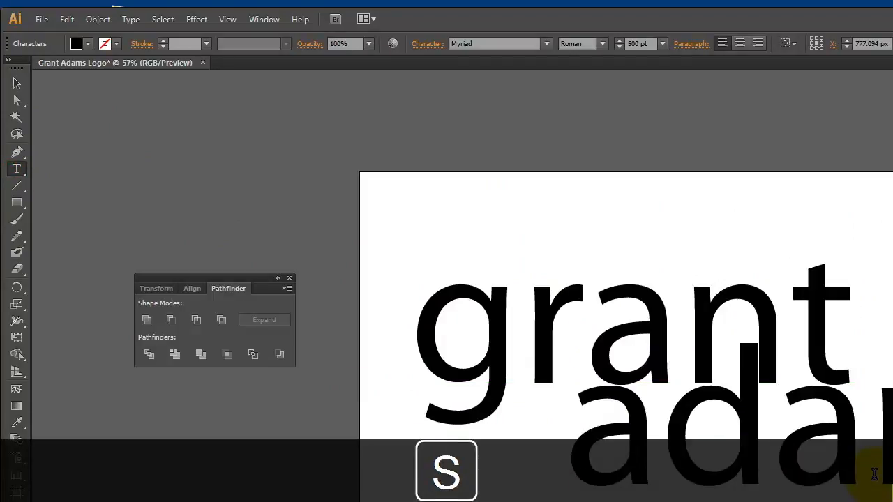
click(17, 85)
drag(798, 461, 892, 470)
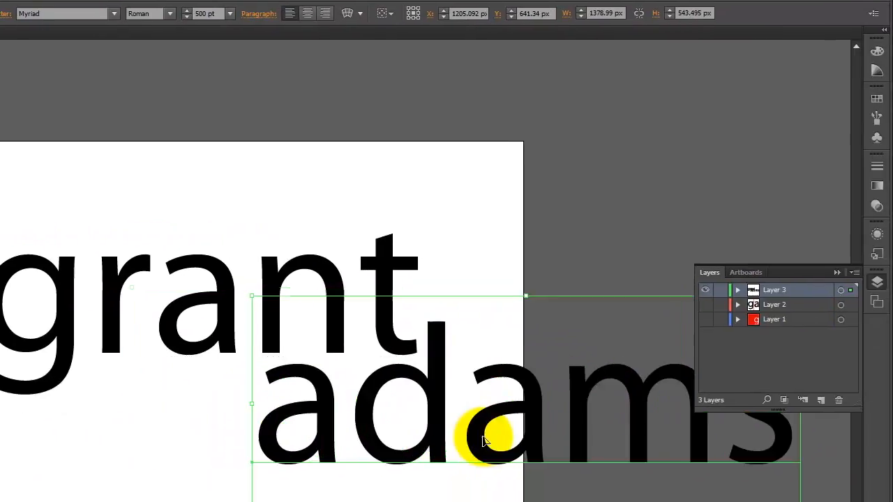
click(434, 500)
- Set the surname's font style to Myriad Italic
triple_click(451, 428)
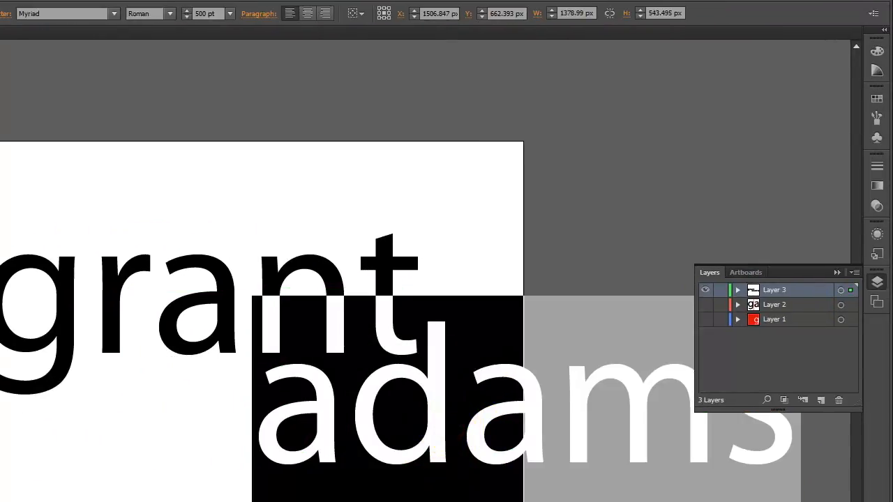
click(120, 16)
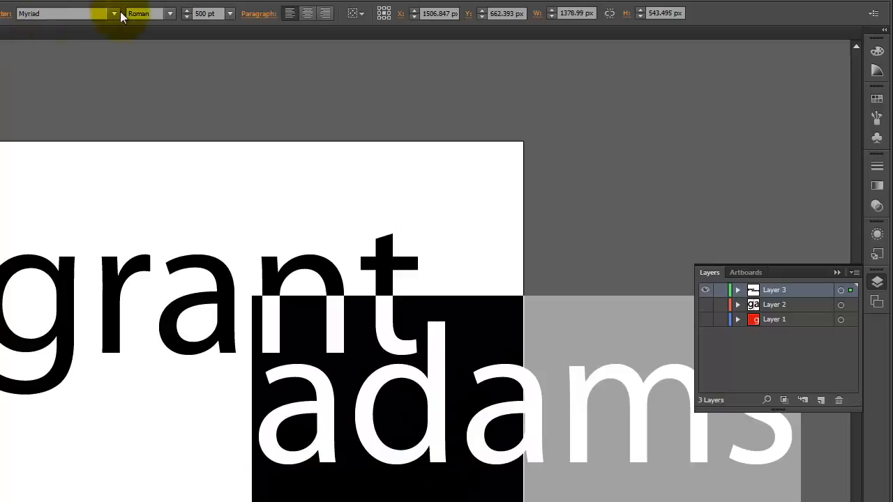
click(170, 15)
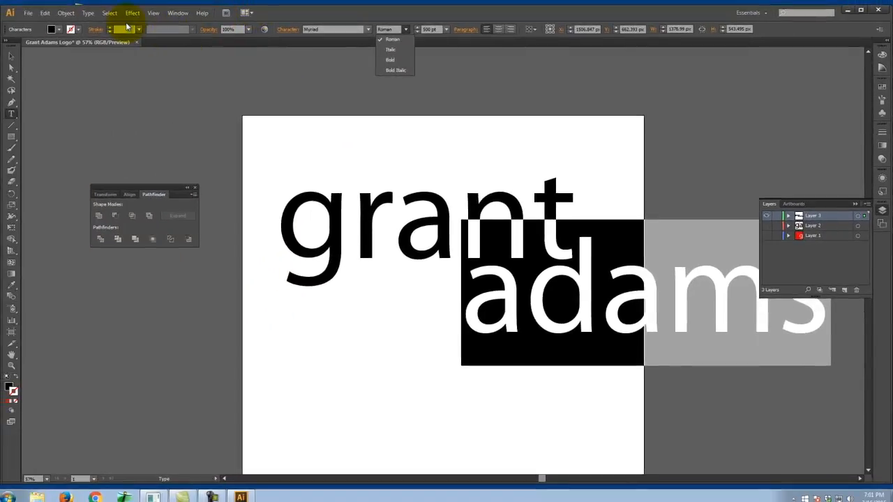
click(137, 31)
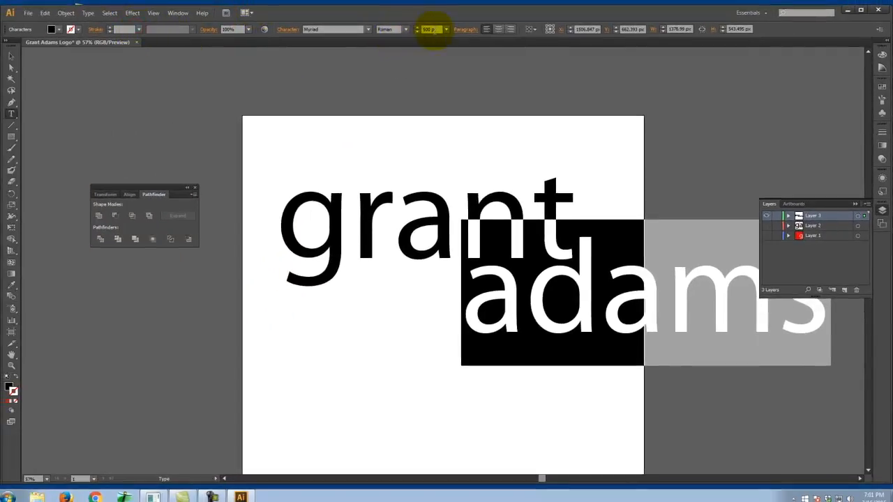
click(404, 29)
click(396, 50)
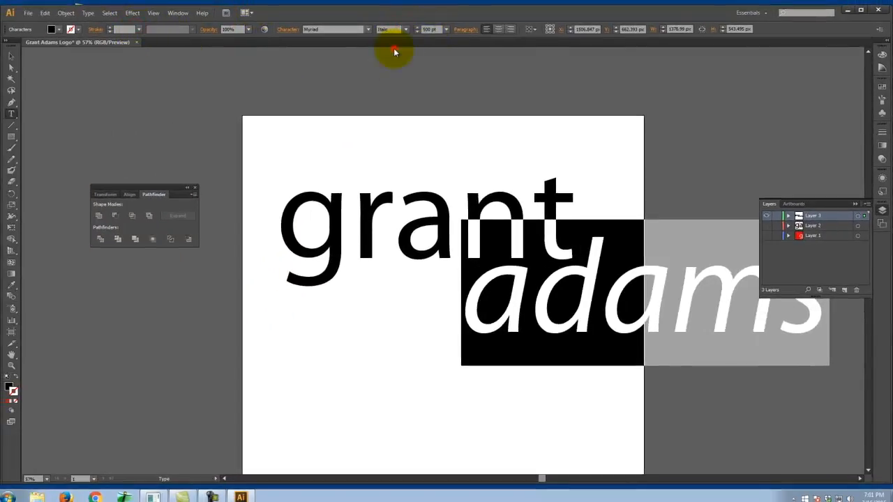
click(12, 56)
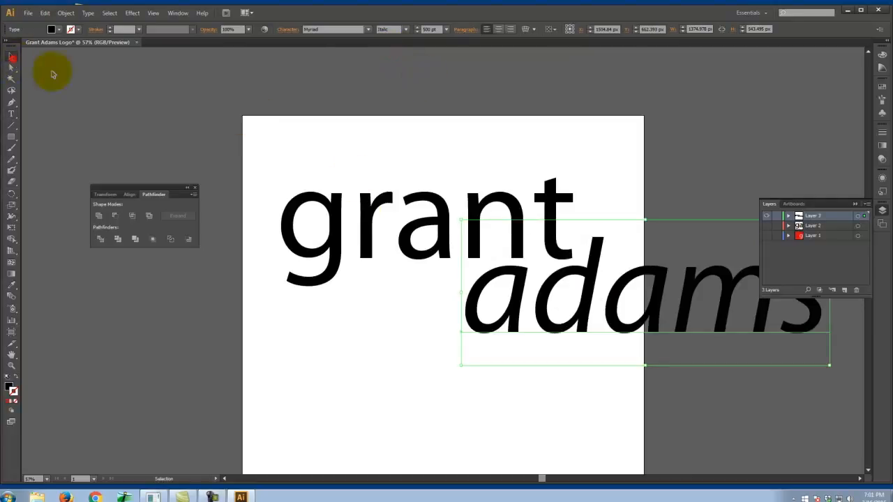
- Shift the surname slightly left, then scale both words together down to about 322 pt to fit the artboard
click(506, 402)
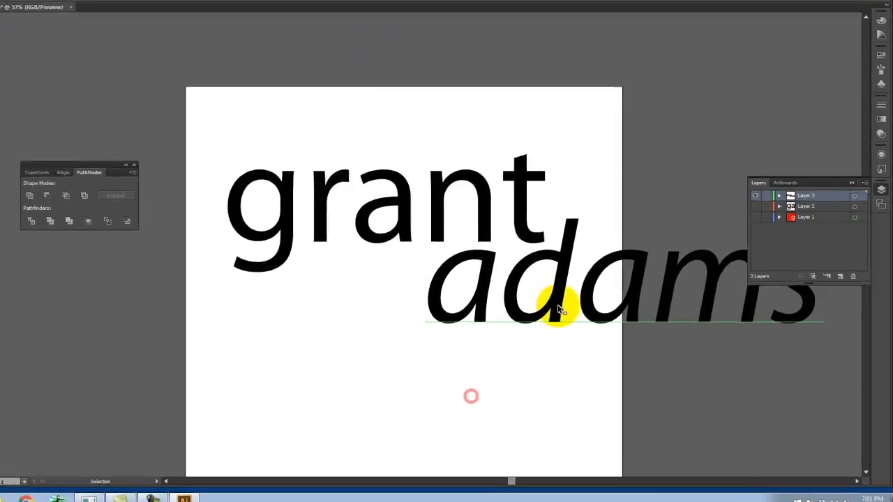
drag(558, 309, 549, 305)
drag(427, 251, 427, 251)
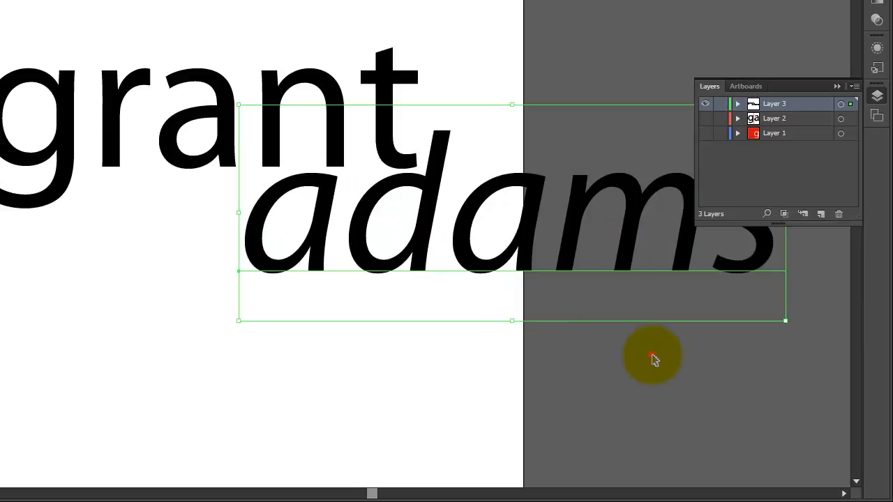
click(652, 356)
key(ctrl+a)
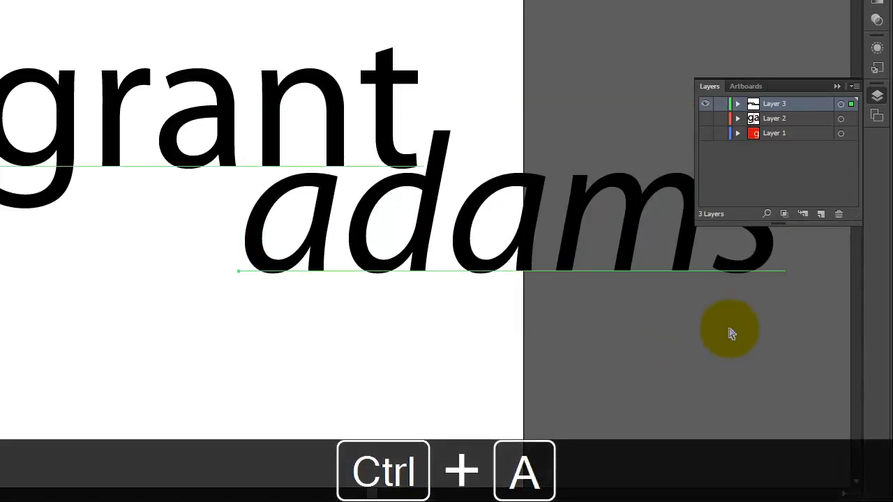
drag(783, 321, 490, 284)
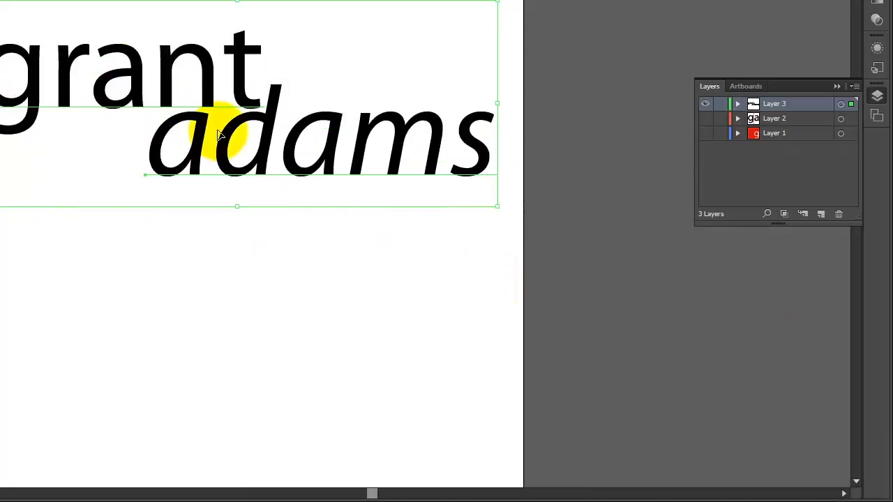
- Change the surname's text color to red FF0000
double_click(218, 143)
drag(138, 142, 597, 163)
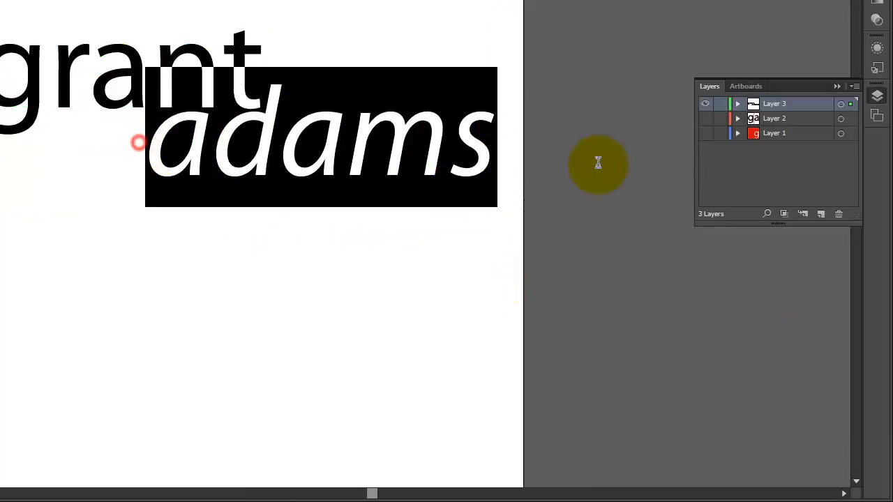
double_click(0, 244)
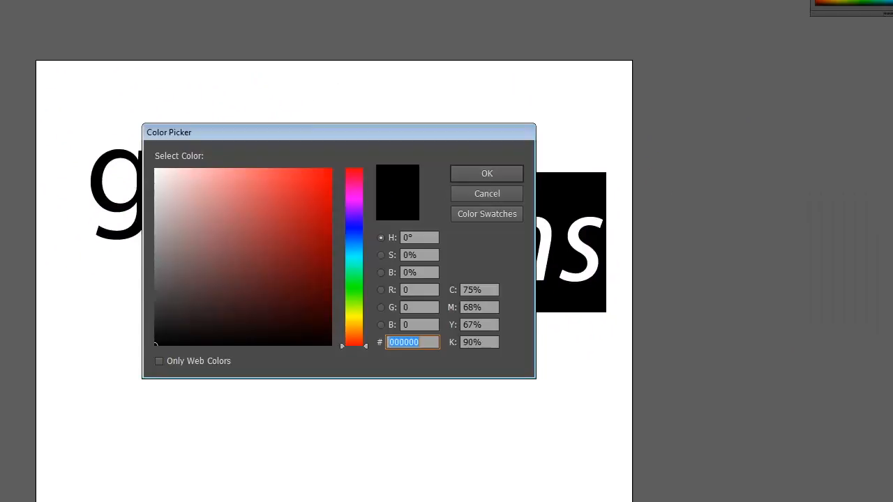
text(ff0000)
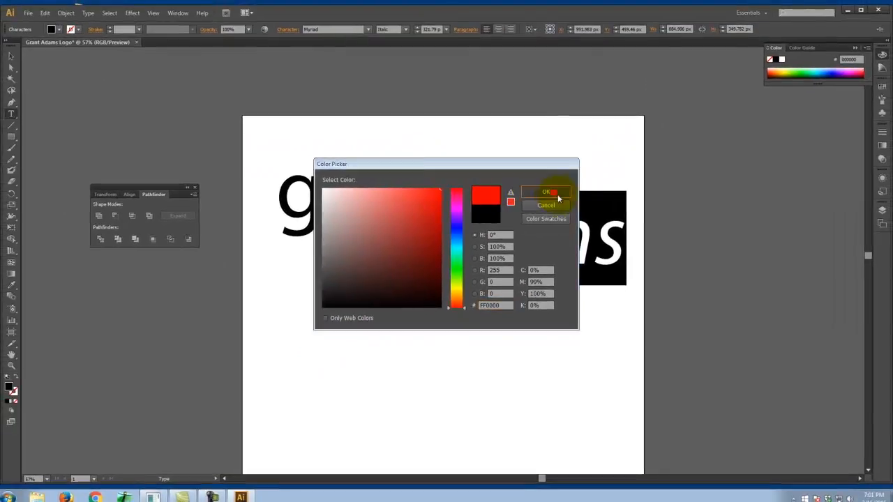
click(486, 173)
click(506, 157)
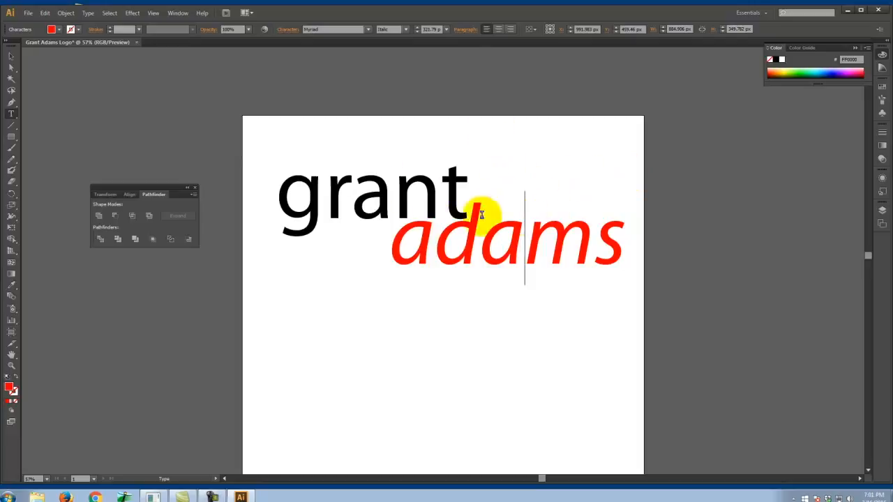
- Change the first name's font to Onyx and move the word right so it sits over the start of the surname
double_click(357, 198)
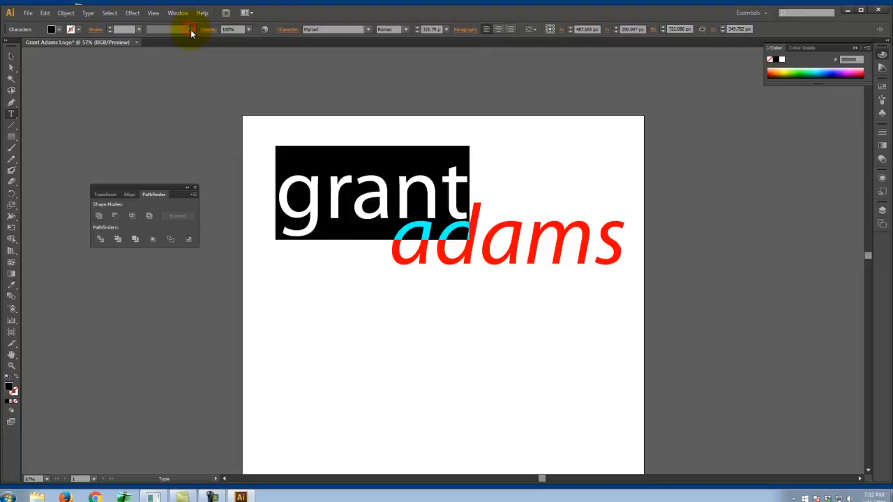
click(367, 30)
click(355, 153)
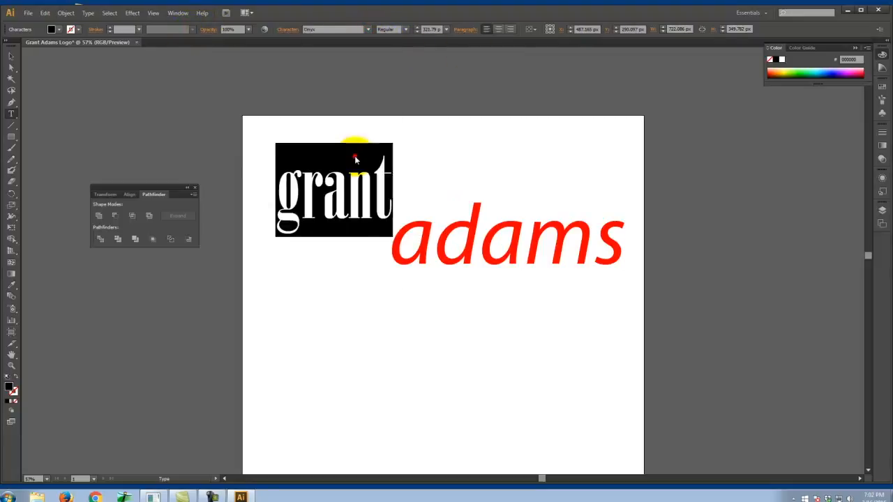
click(10, 59)
drag(387, 206, 433, 202)
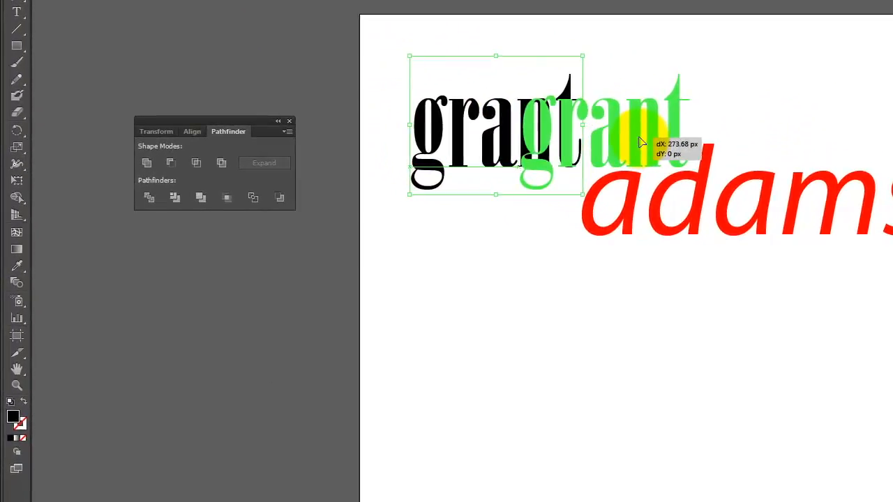
drag(642, 143, 645, 142)
- Draw a black rectangle about 1112 × 507 px covering both words
click(795, 91)
click(736, 210)
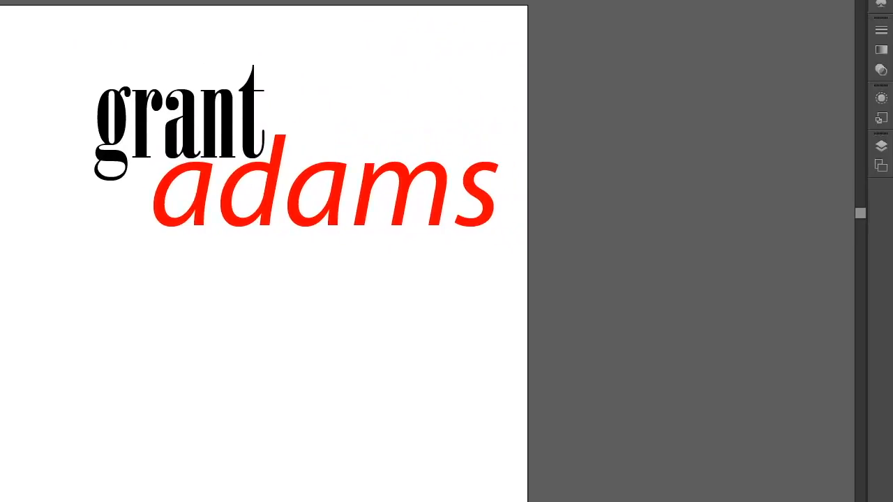
drag(70, 43, 499, 242)
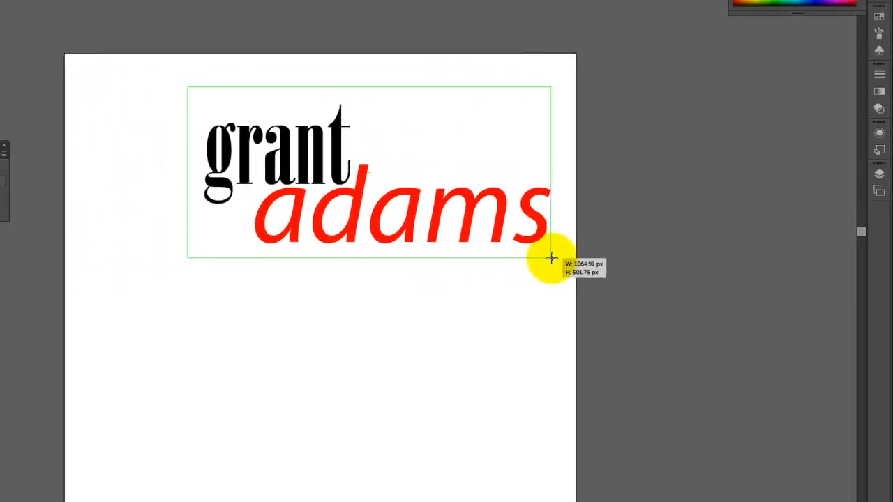
drag(551, 259, 551, 258)
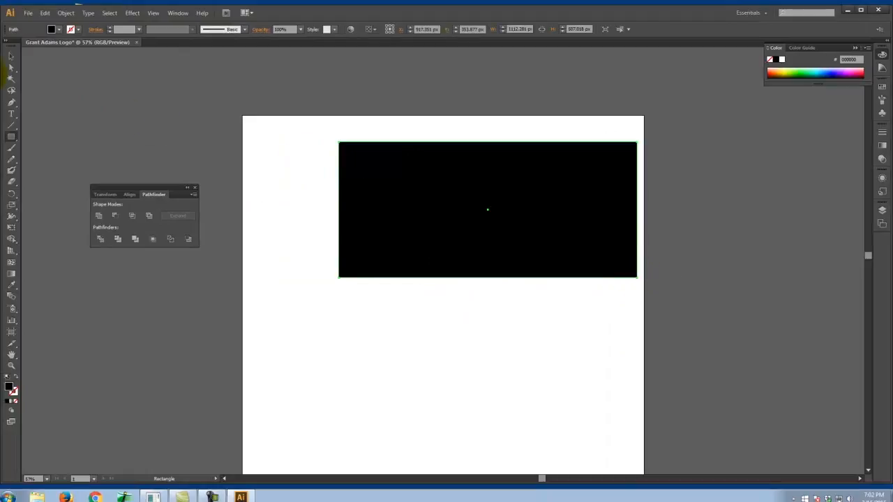
- Send the black rectangle behind both words
click(11, 51)
right_click(538, 171)
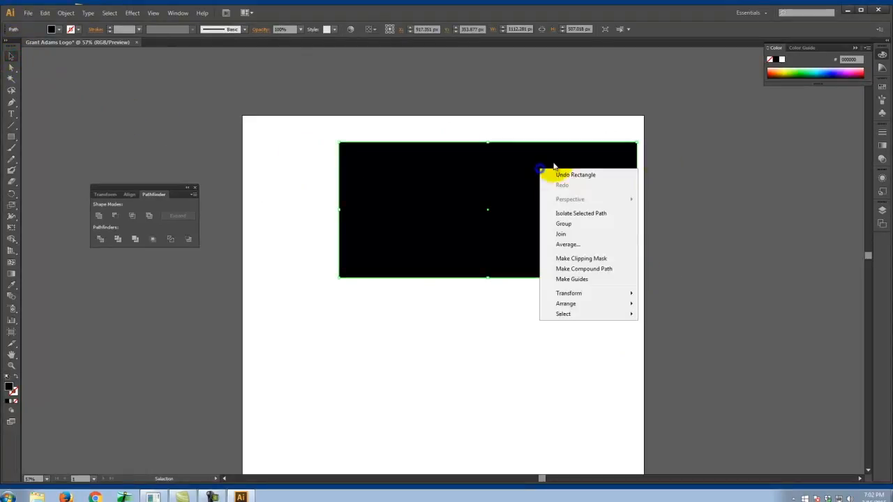
mouse_move(591, 306)
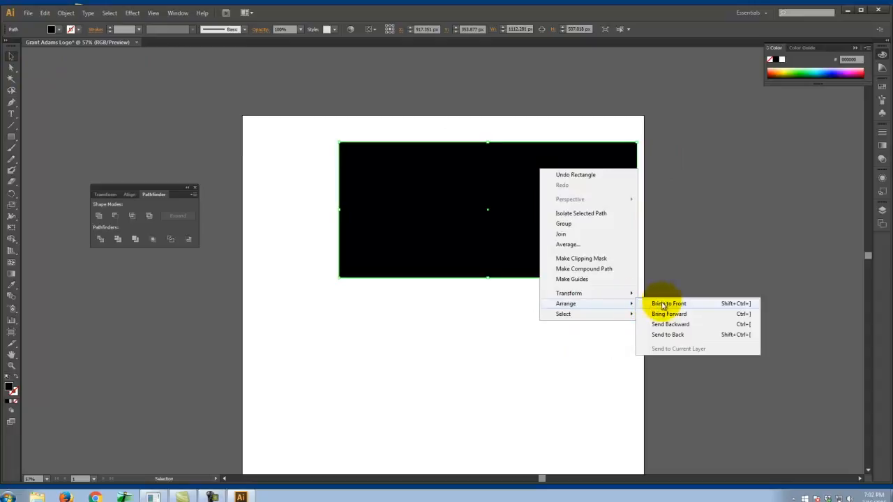
click(667, 335)
click(269, 151)
- Try to subtract the live text of both words from the black rectangle with Pathfinder
drag(293, 128, 745, 332)
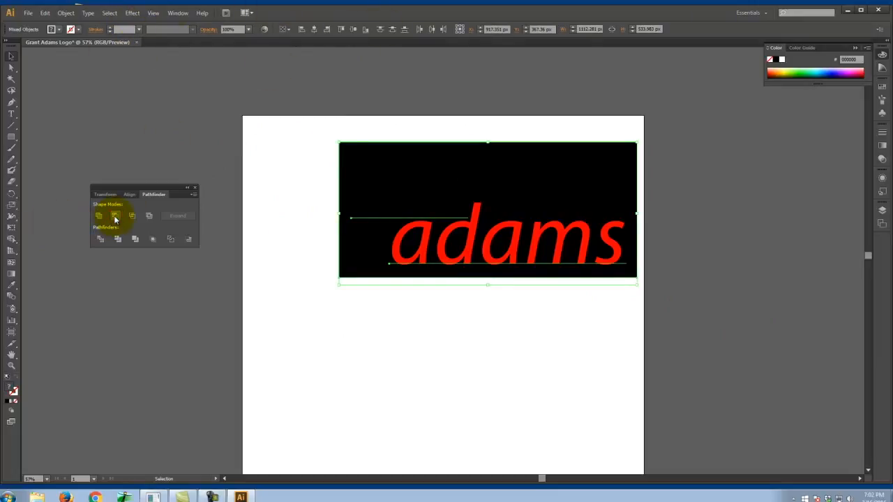
click(534, 343)
click(543, 195)
click(696, 138)
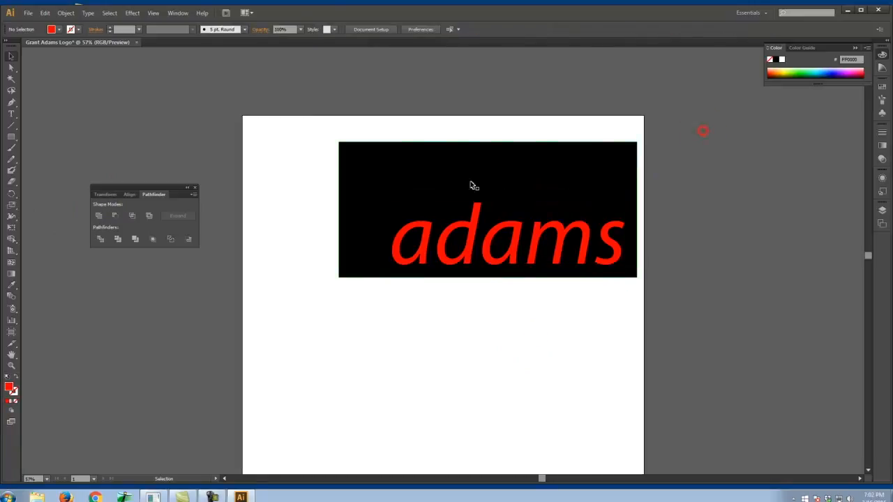
- Convert the first name and the surname together from live text to outlines
click(472, 246)
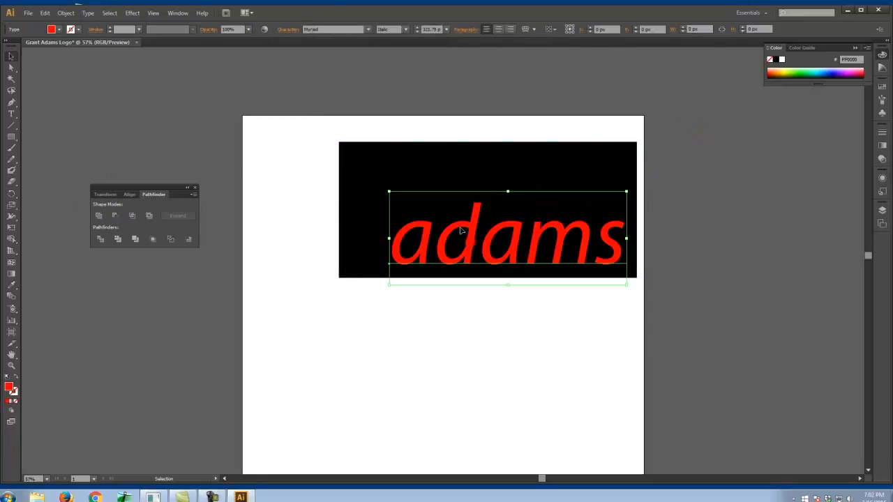
shift+click(409, 170)
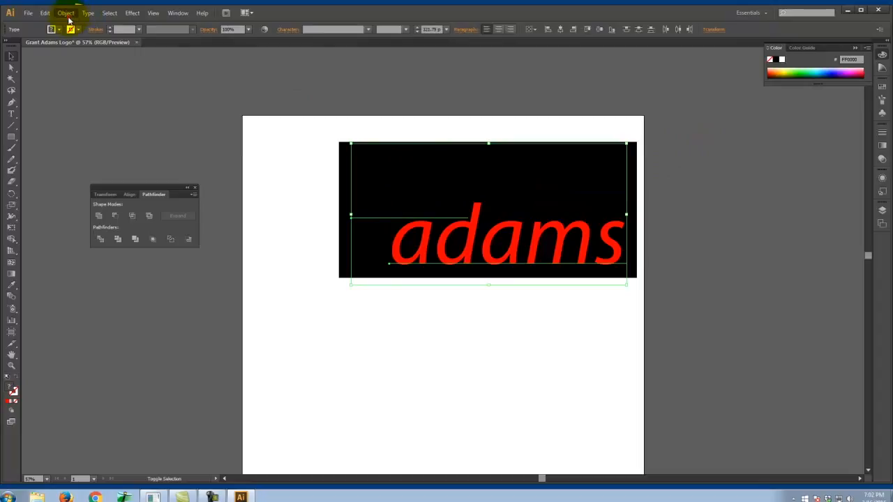
click(67, 13)
mouse_move(88, 13)
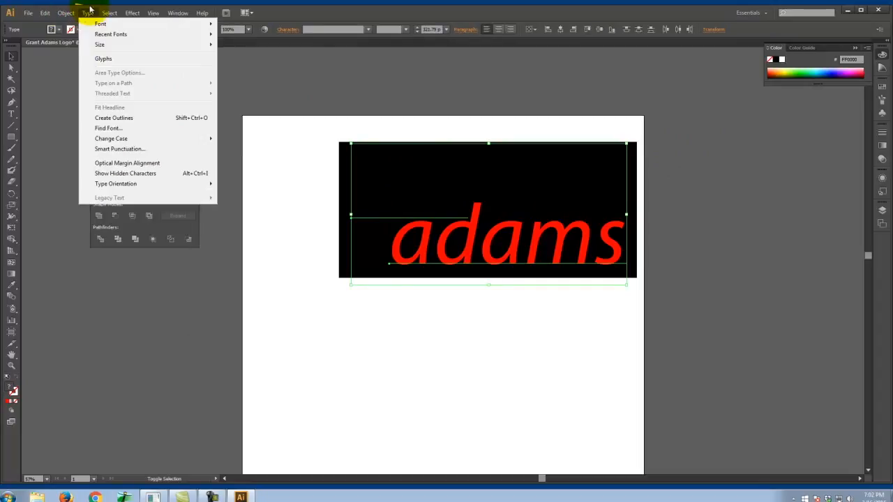
click(114, 118)
- Subtract the outlined words from the black rectangle so the letters are cut out of it
click(309, 138)
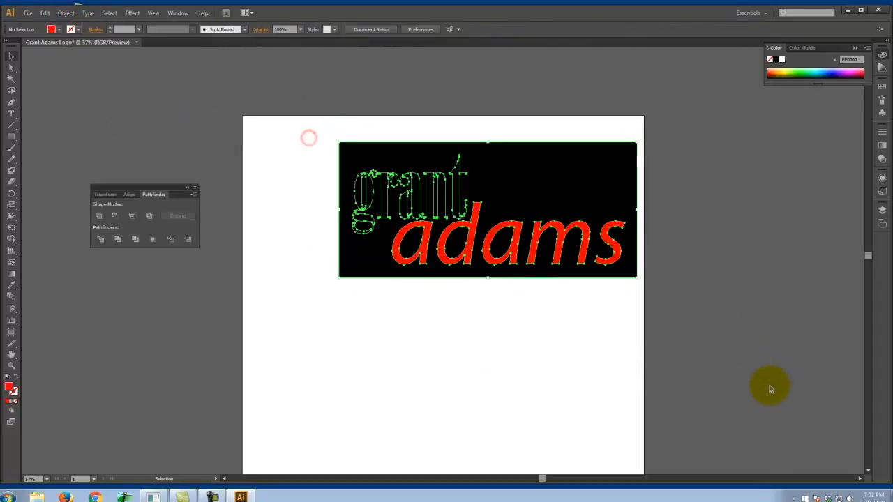
click(118, 220)
click(606, 388)
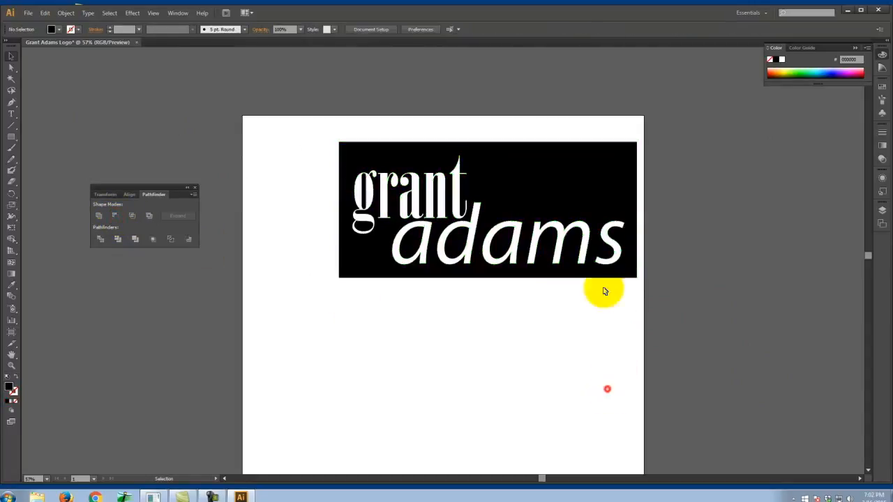
- Delete the black rectangle with the cut-out name from the artboard
drag(576, 200, 560, 271)
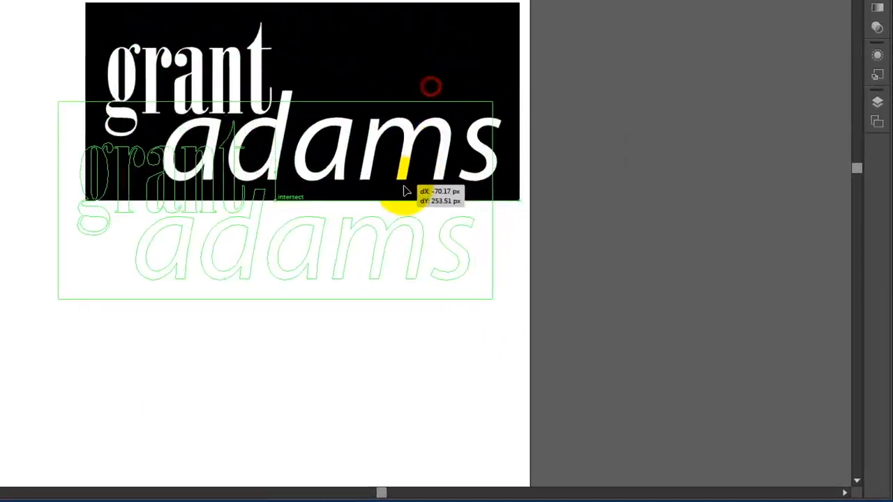
drag(406, 190, 413, 216)
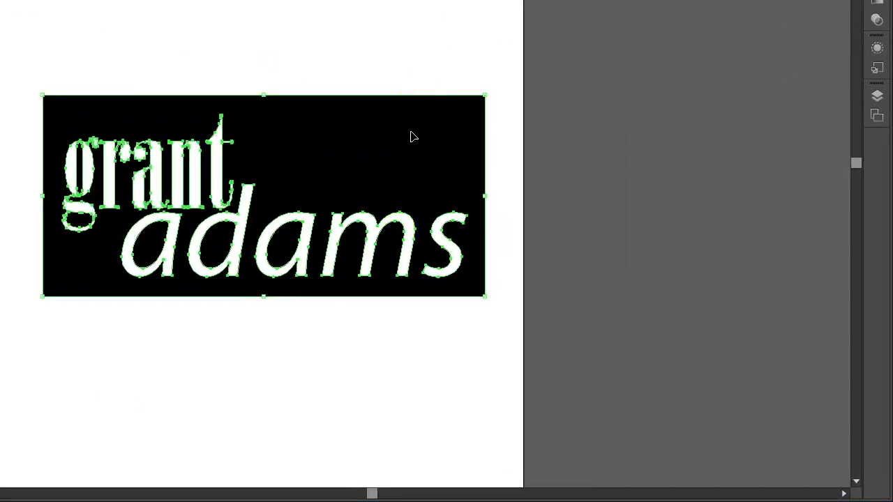
click(474, 38)
click(323, 131)
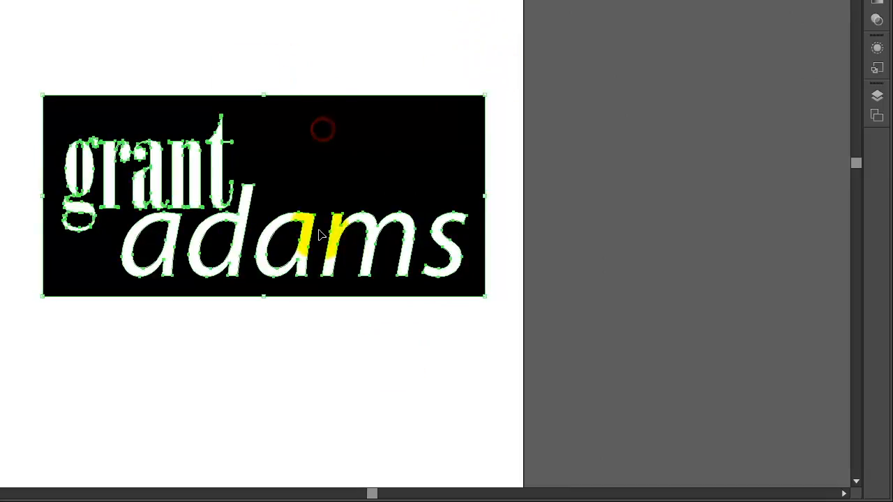
key(Delete)
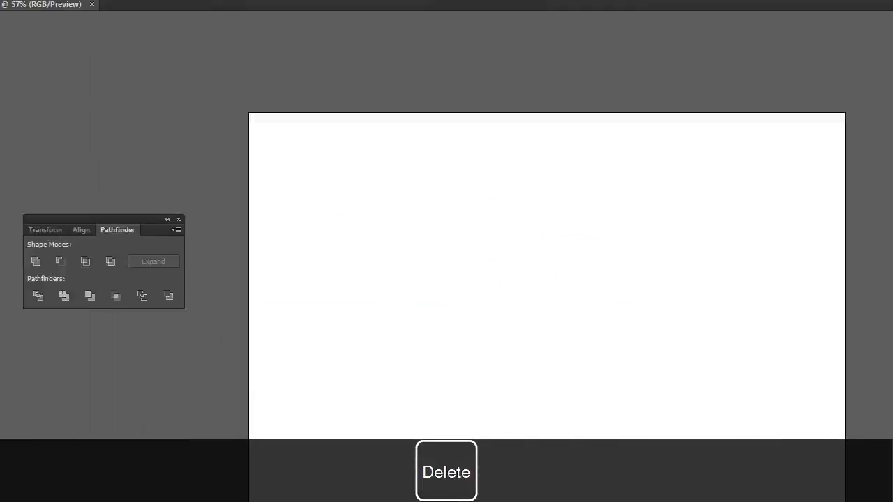
- Draw a black circle about 921 px in diameter with the Ellipse tool and place it near the artboard's center
click(23, 202)
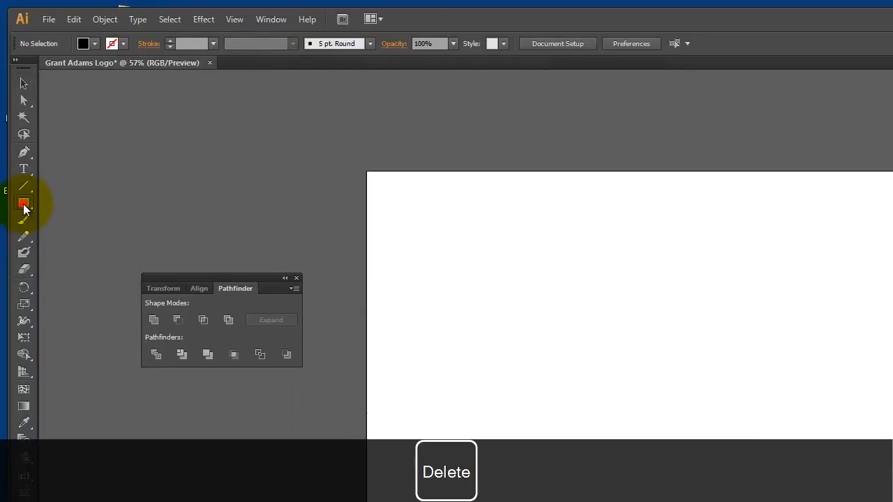
drag(26, 208, 73, 235)
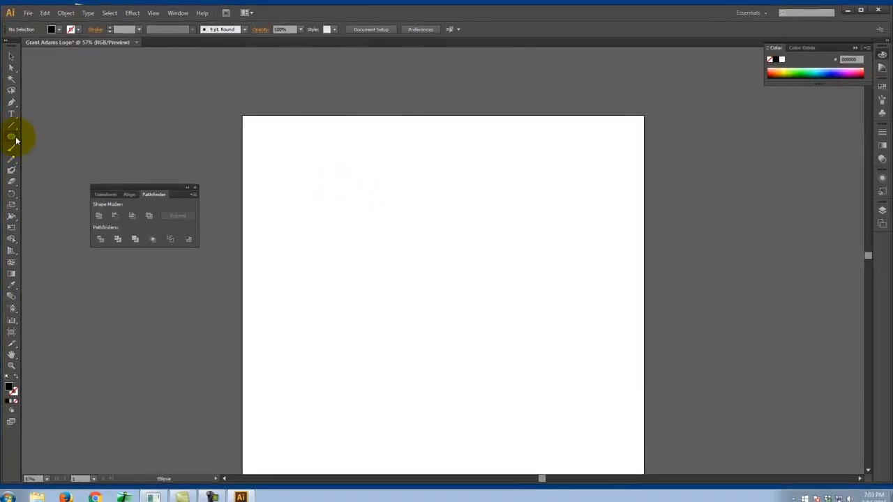
drag(329, 198, 535, 444)
click(10, 56)
drag(428, 274, 421, 246)
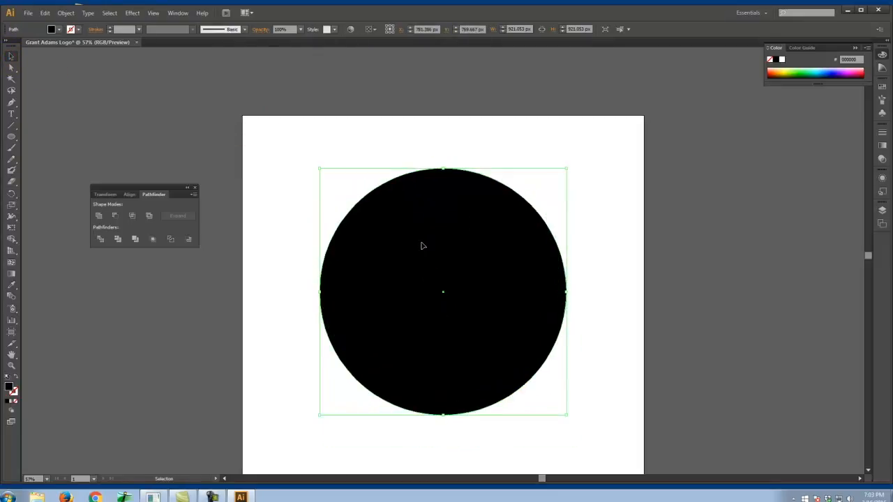
click(605, 191)
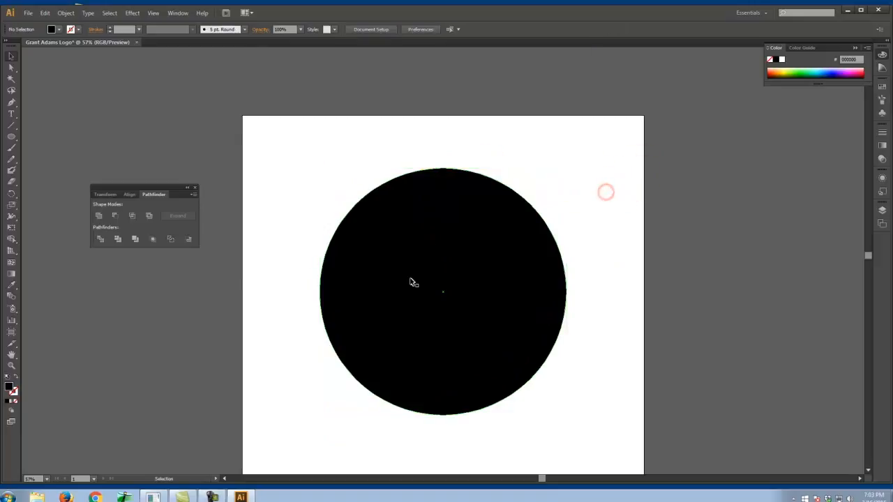
- Draw a tilted hexagon about 635 × 678 px over the circle's upper left and fill it with red
drag(8, 138, 73, 171)
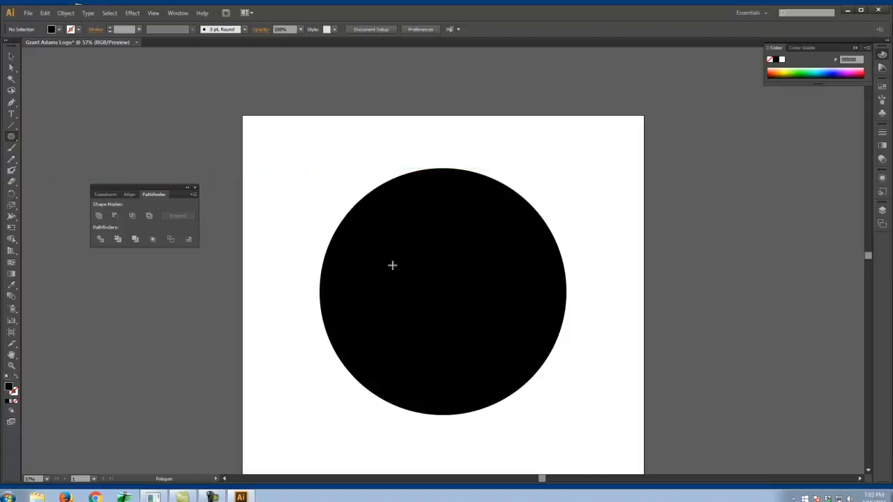
drag(375, 253, 447, 310)
click(13, 56)
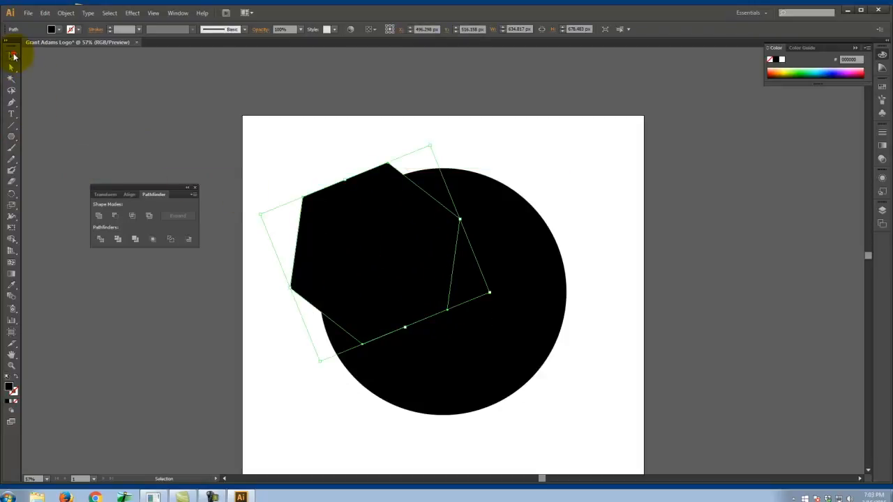
double_click(11, 390)
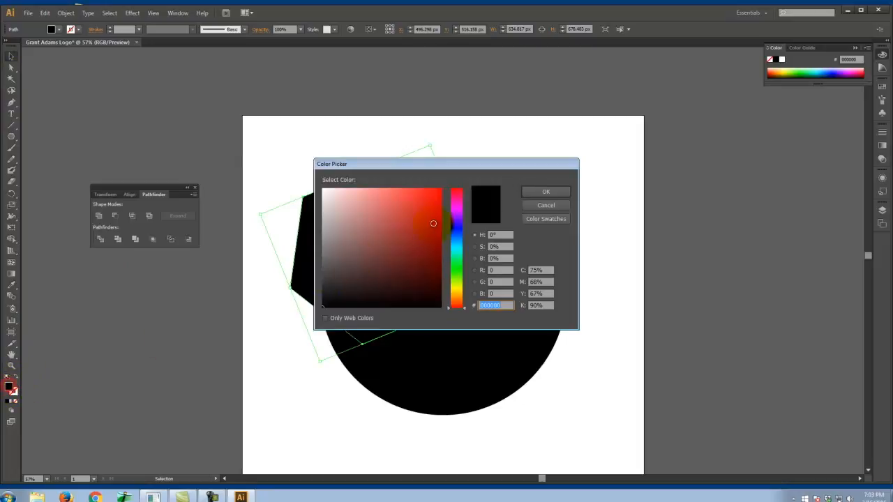
click(435, 211)
click(551, 190)
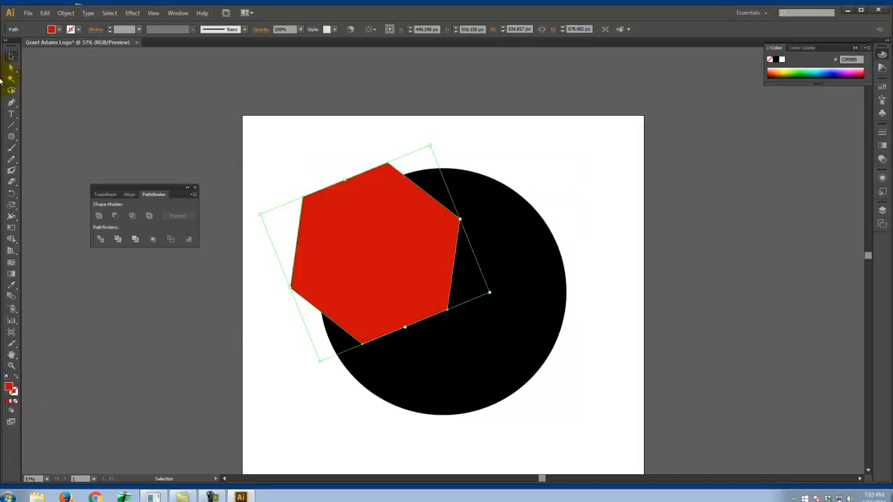
- Move the red hexagon to the center of the black circle
drag(358, 229, 422, 267)
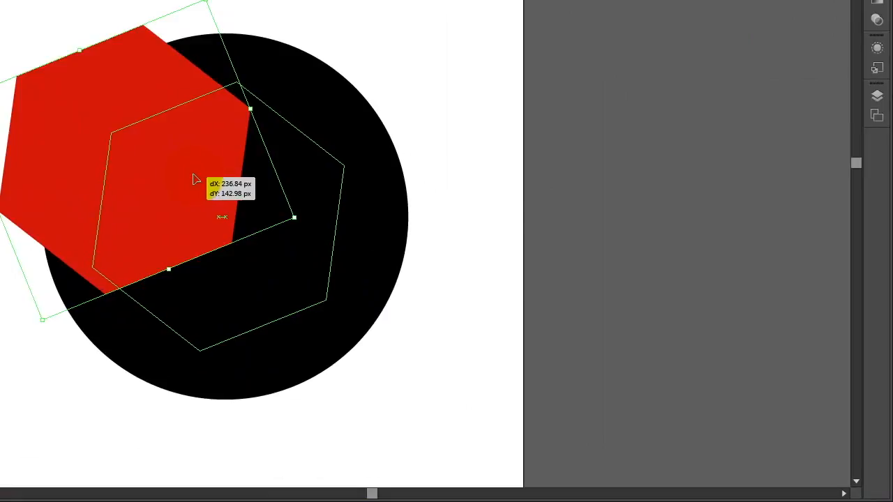
drag(195, 179, 211, 183)
click(451, 48)
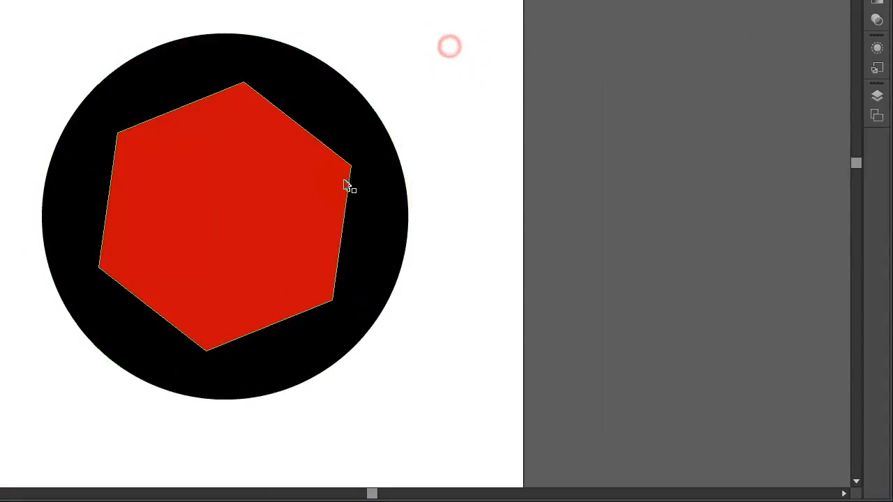
- Subtract the red hexagon from the black circle to leave a ring with a hexagonal hole
click(303, 149)
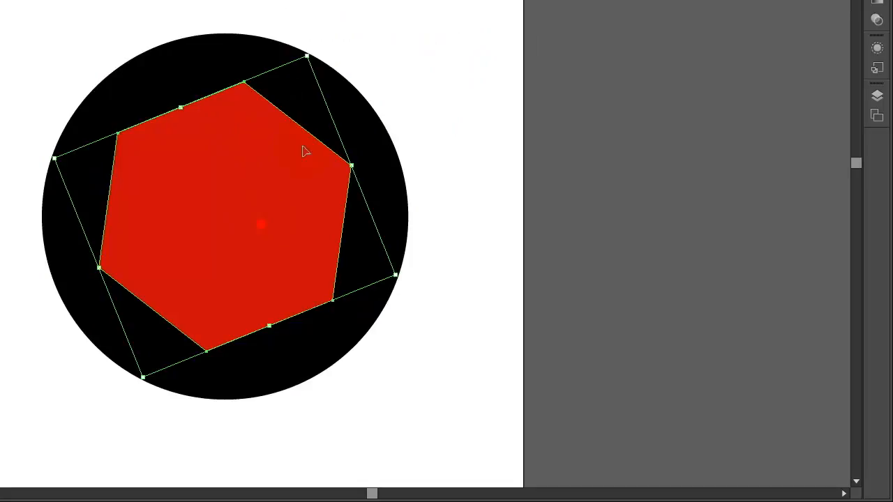
click(348, 122)
drag(452, 79, 237, 175)
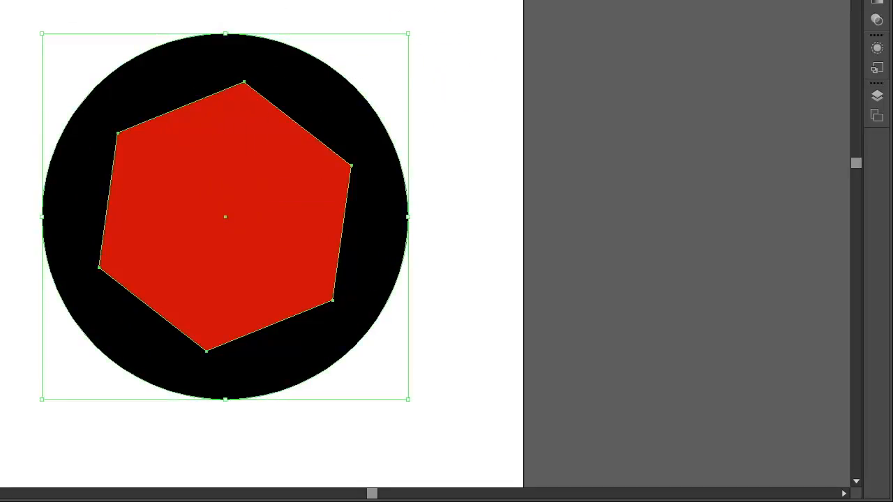
click(2, 63)
click(228, 1)
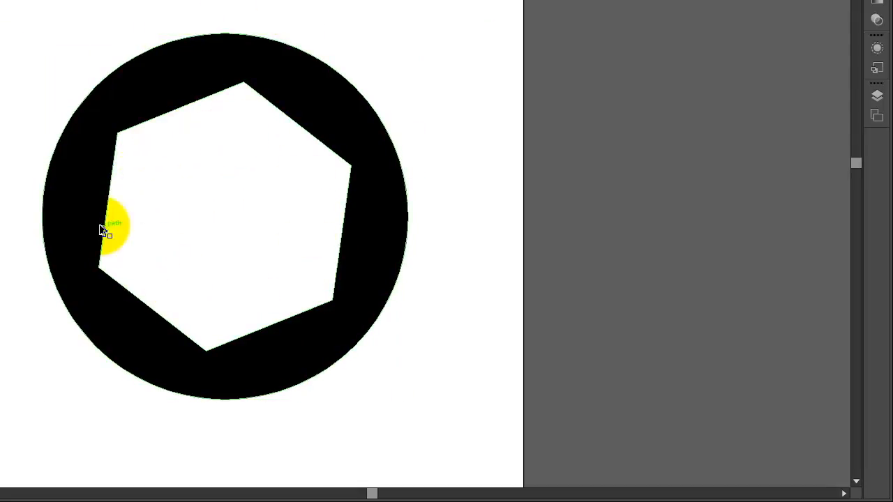
- Fill the black ring with a radial gradient
click(151, 82)
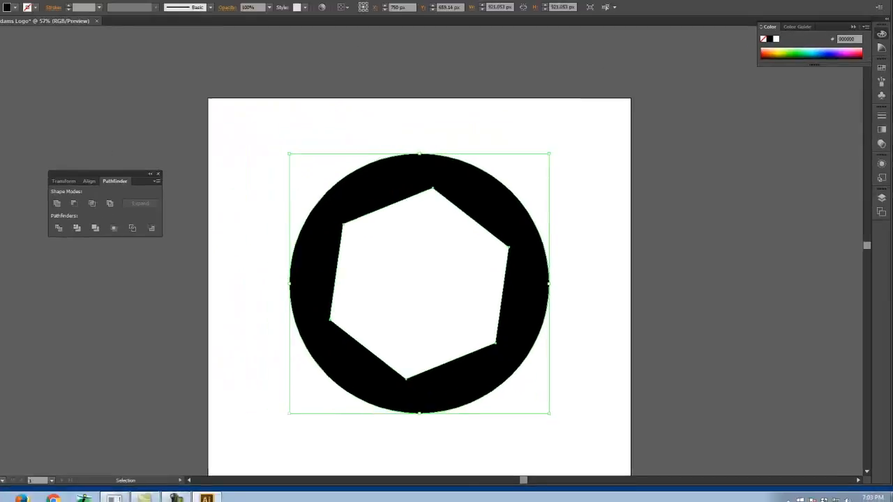
drag(11, 136, 49, 163)
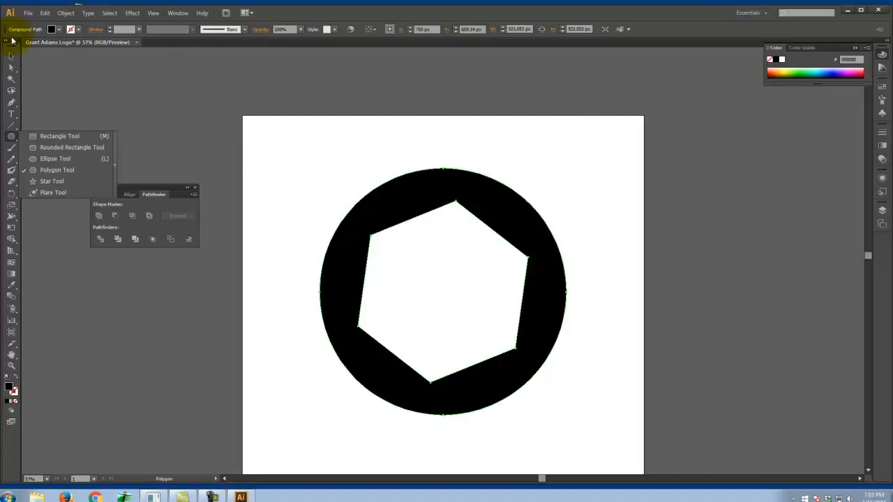
click(11, 59)
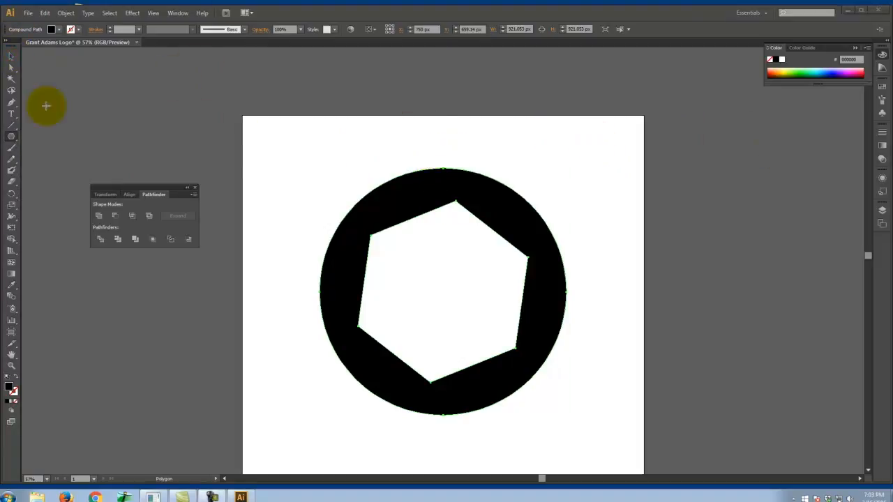
click(390, 187)
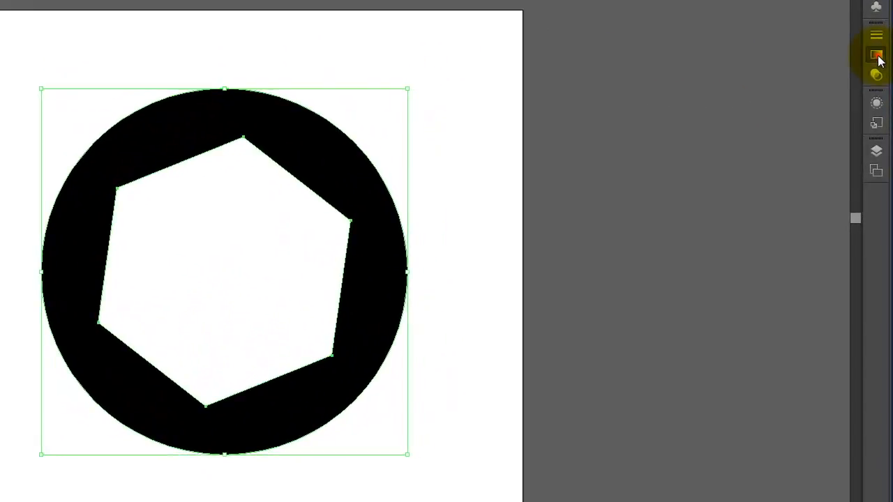
click(882, 145)
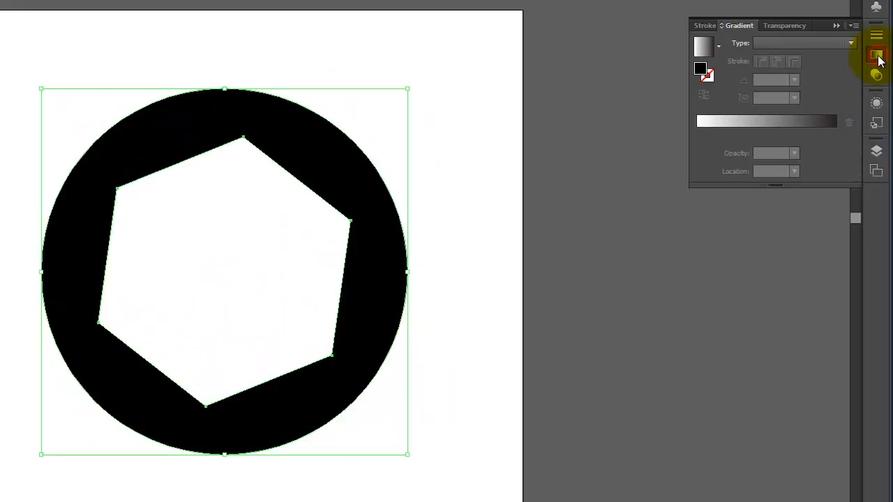
click(851, 44)
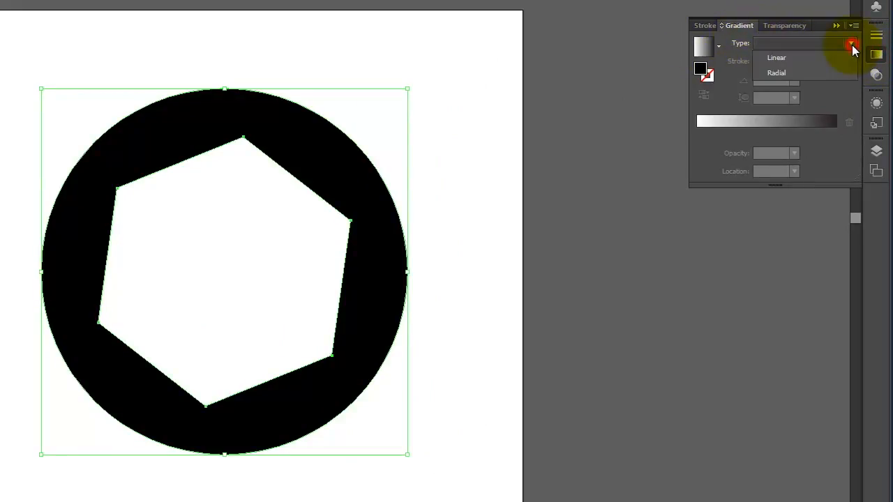
click(820, 72)
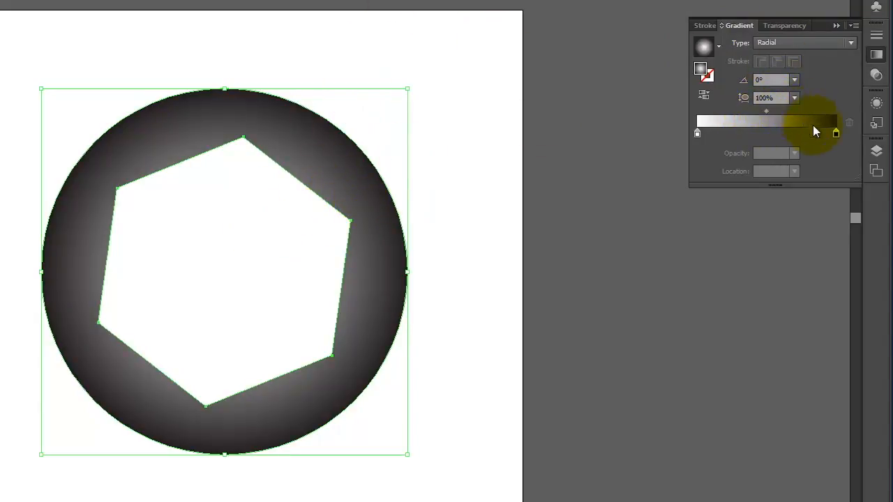
- Reverse the ring's gradient to fade from black inside to white outside, with the black stop at about 61.58%
mouse_move(836, 132)
mouse_down()
mouse_move(731, 143)
mouse_move(848, 139)
mouse_up()
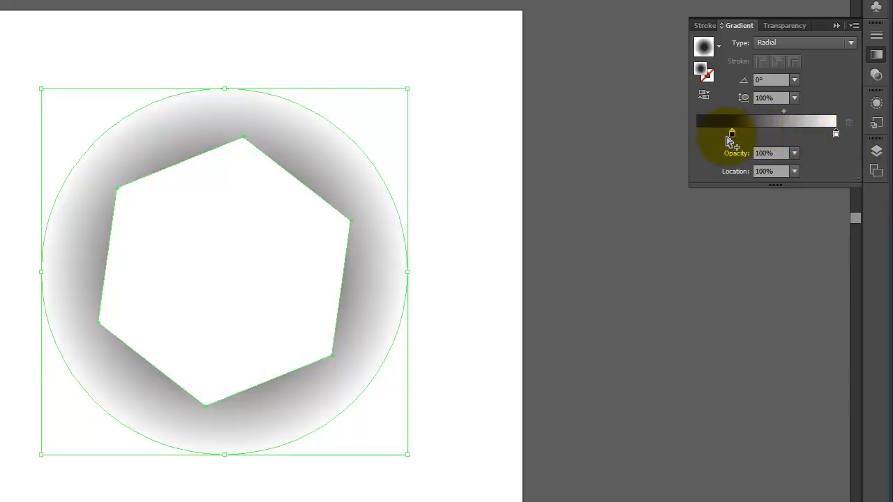
drag(732, 136, 803, 135)
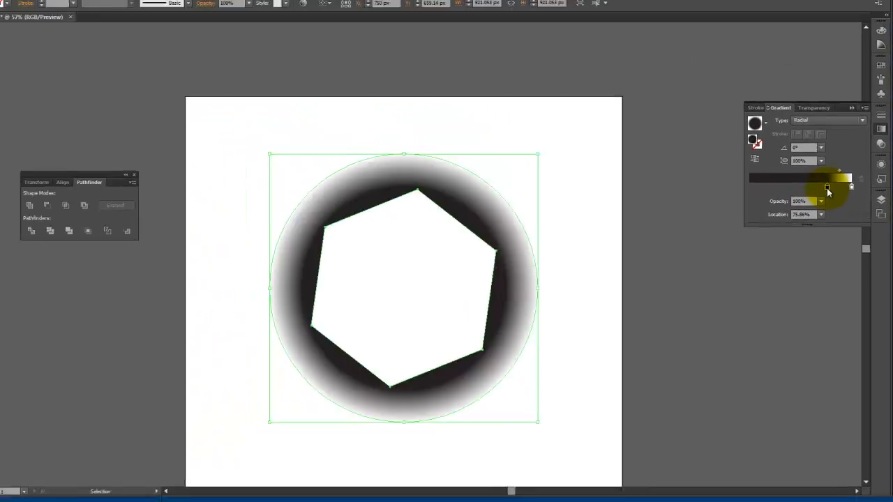
drag(826, 187, 812, 188)
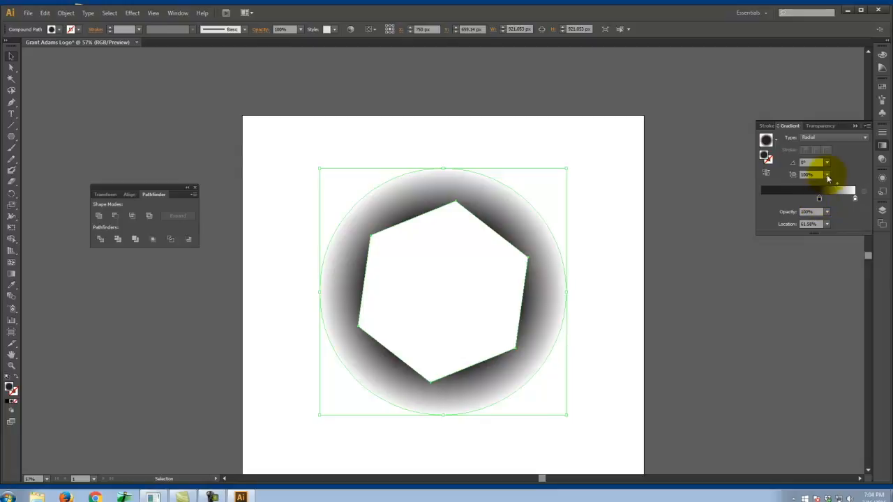
click(461, 148)
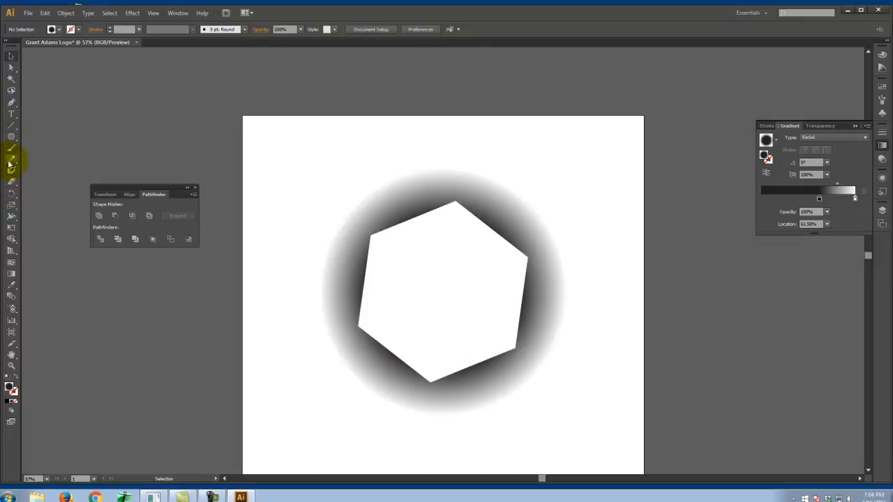
- Draw a circle about 961 px across around the gradient ring with the Ellipse tool
drag(9, 142, 57, 159)
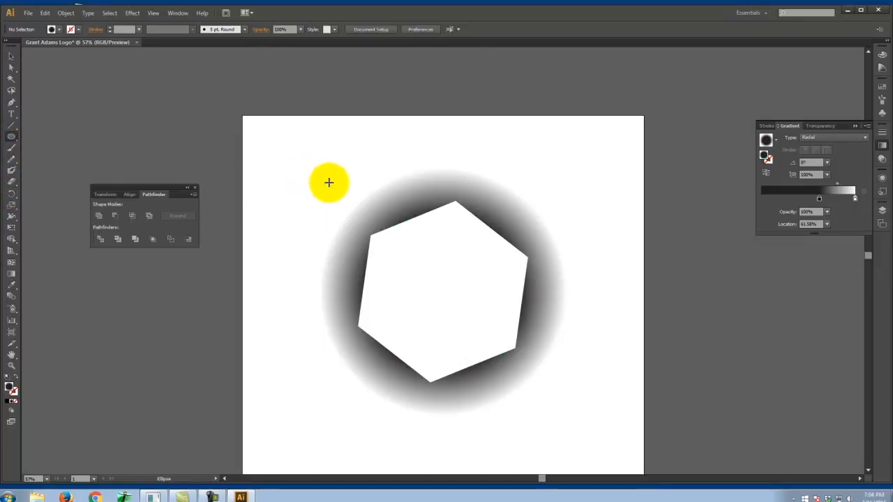
drag(313, 164, 570, 414)
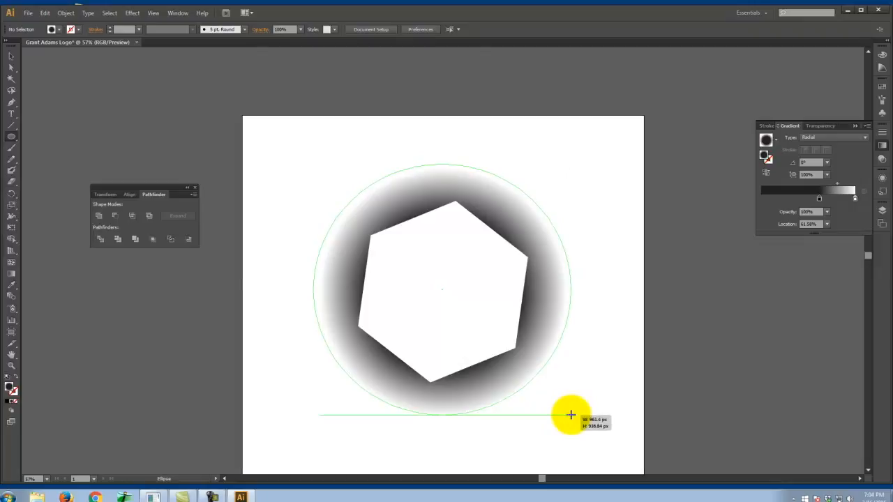
drag(570, 415, 572, 413)
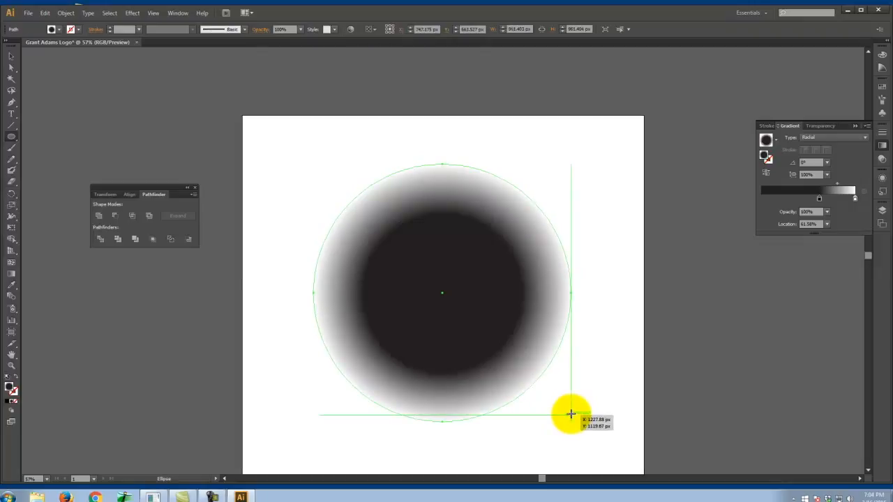
- Remove the new circle's gradient fill and give it a red stroke with color E21313
click(17, 378)
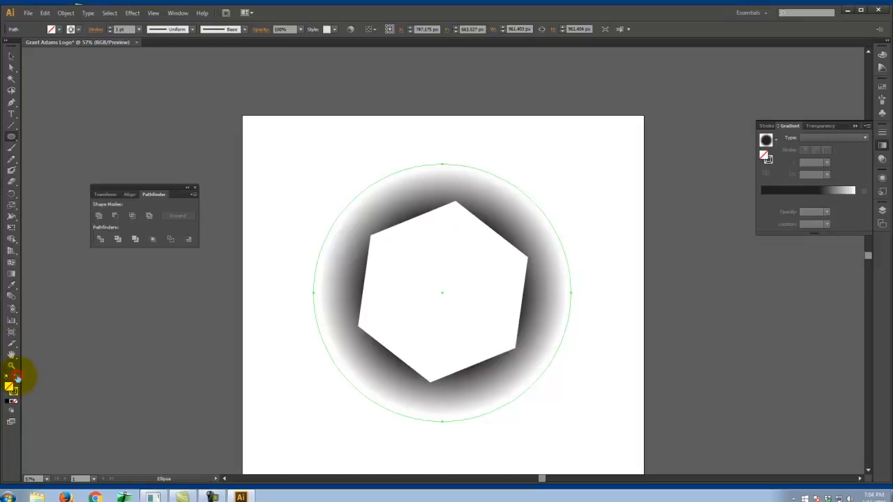
double_click(13, 391)
click(433, 201)
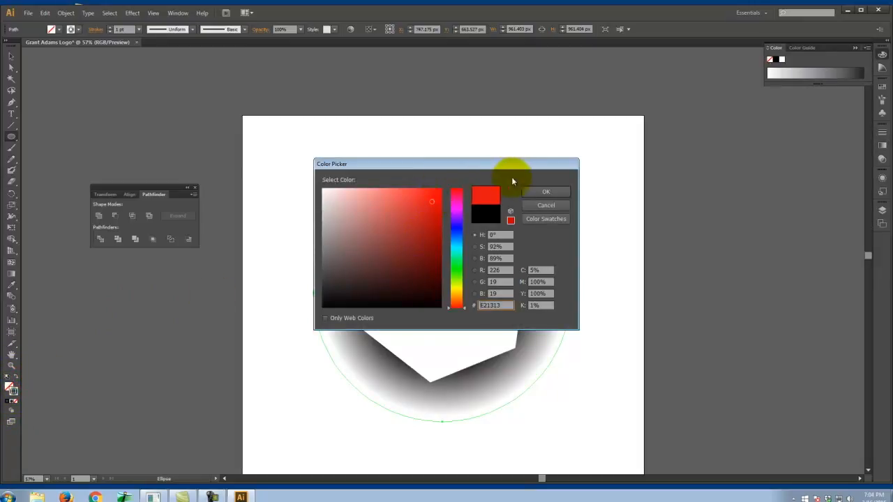
click(546, 192)
- Set the red circle's stroke weight to 34 pt
click(882, 130)
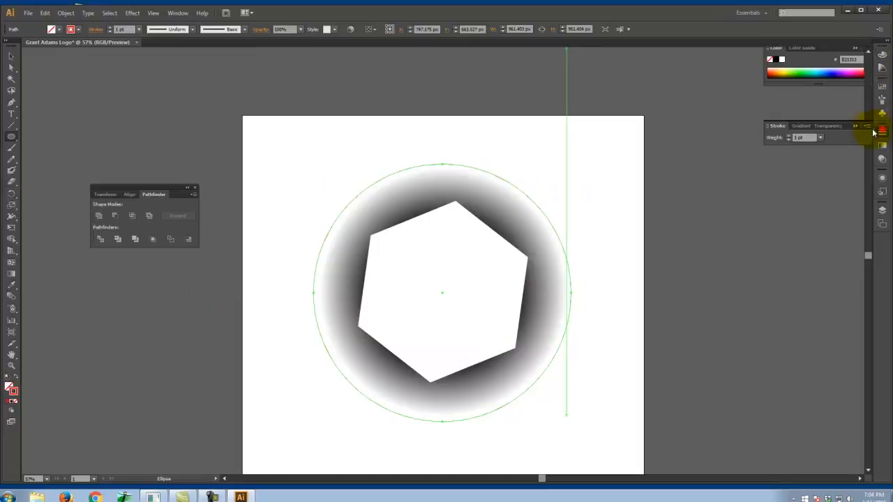
click(788, 136)
click(788, 136)
click(788, 136)
click(788, 136)
click(789, 136)
click(788, 136)
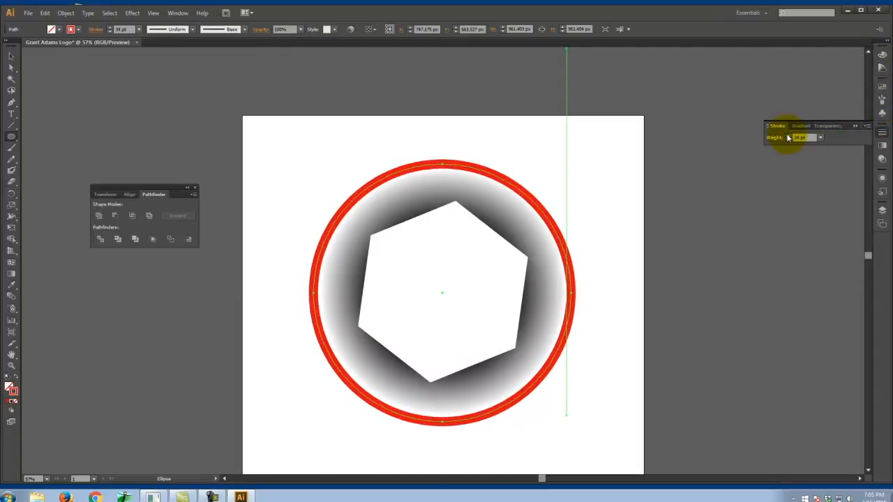
click(854, 126)
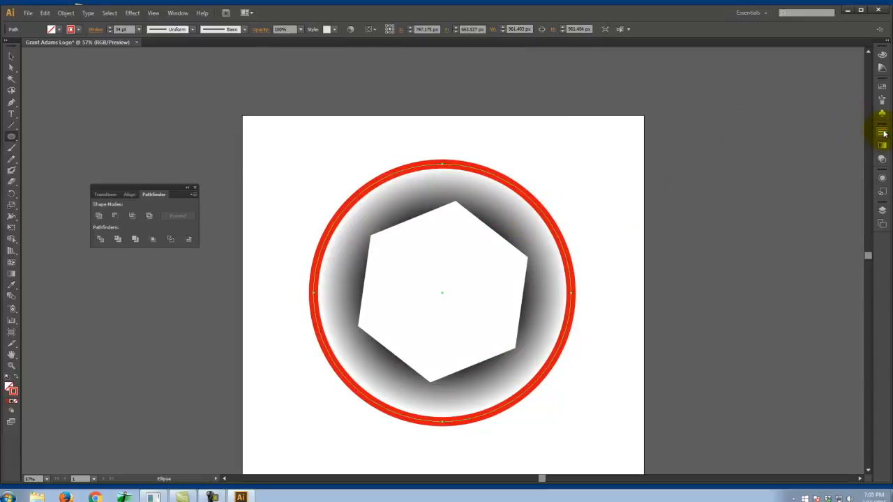
- Show the full stroke options, try aligning the circle's stroke to the inside, and align it to the outside
click(881, 131)
click(865, 126)
click(844, 130)
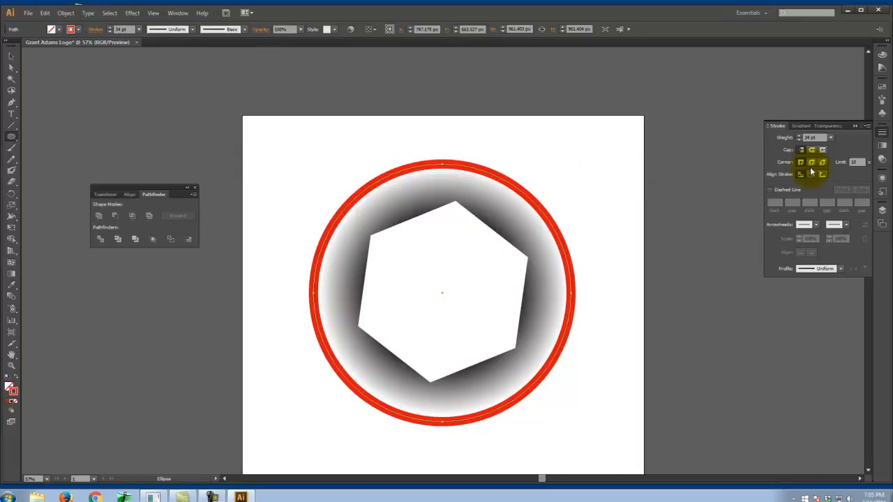
click(812, 175)
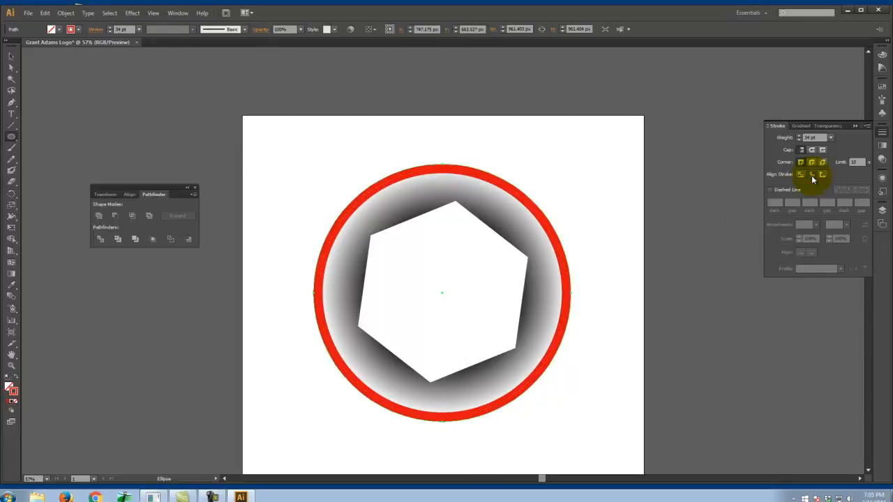
click(822, 175)
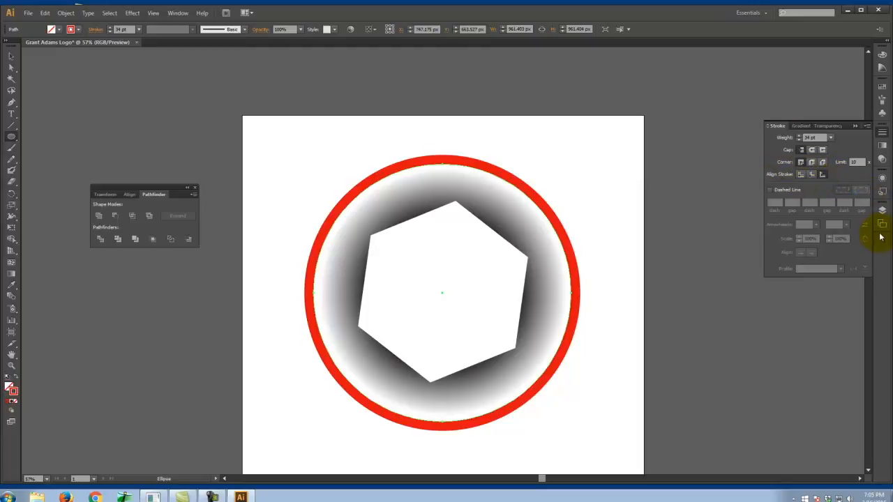
- Add two empty layers above Layer 3, activate the lower one, and hide Layer 3
click(882, 210)
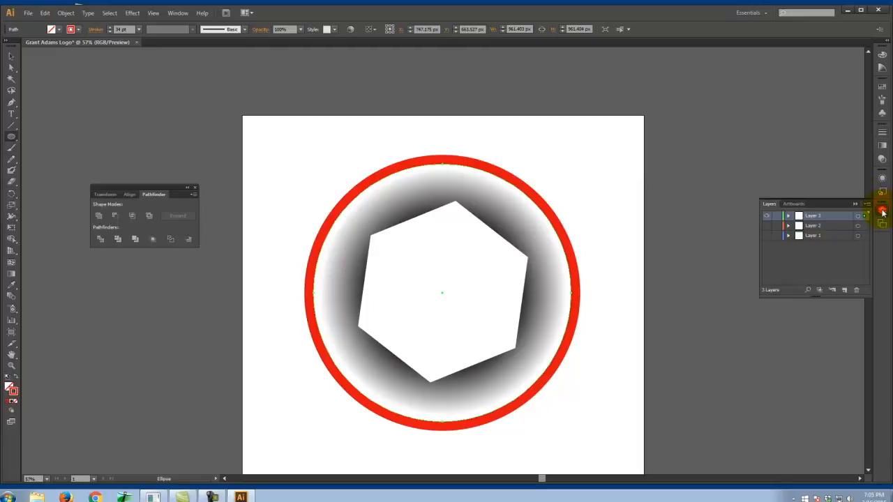
double_click(846, 290)
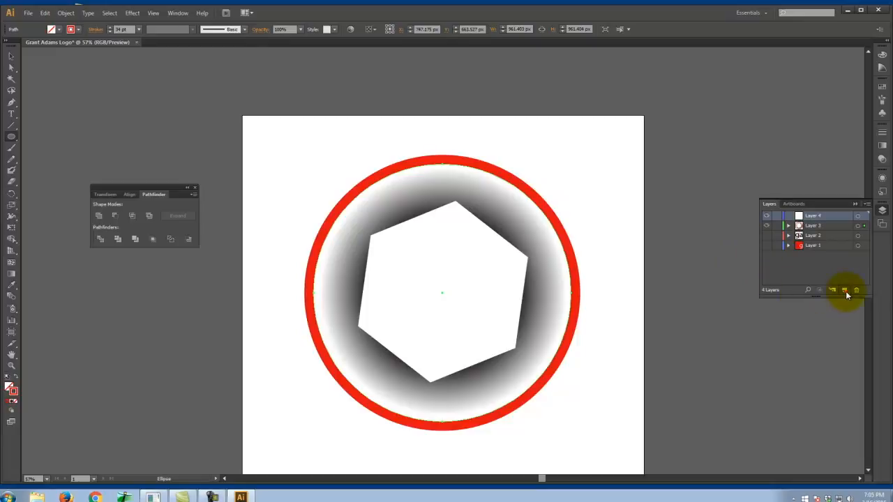
click(813, 225)
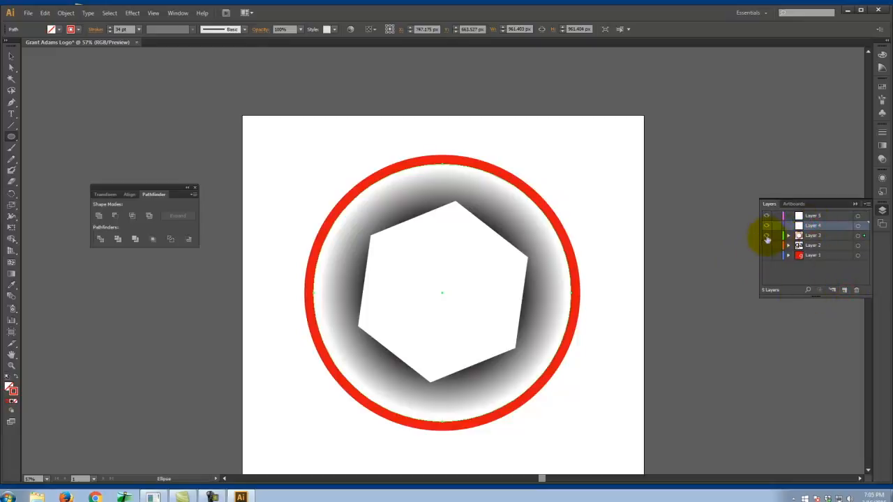
click(766, 238)
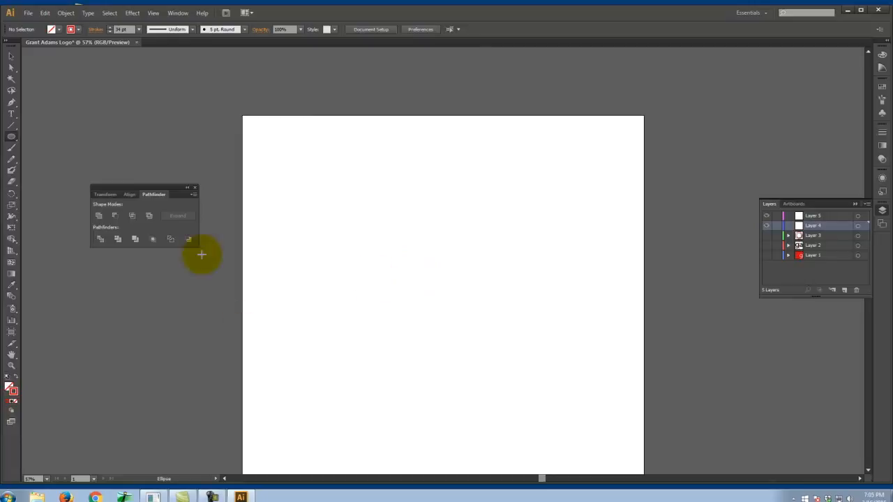
- Draw an open Pen outline of a screwdriver's thin diagonal shaft with a wider, curved tip at its upper end
click(11, 103)
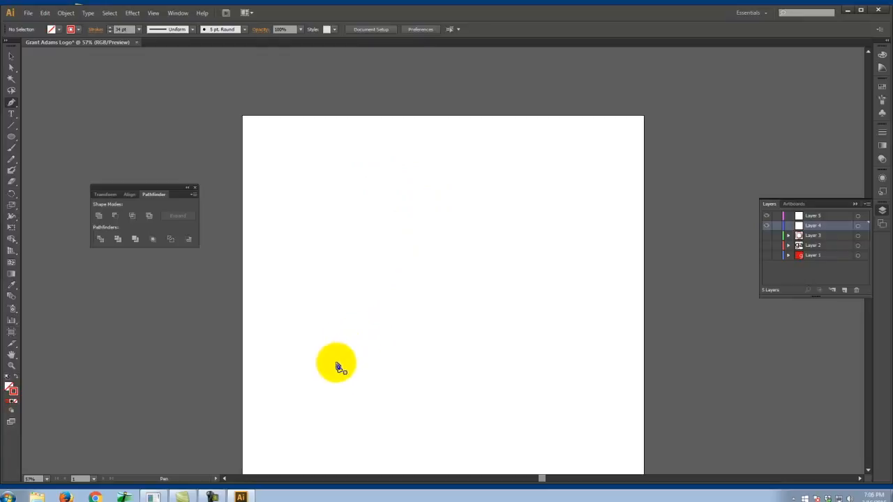
click(387, 297)
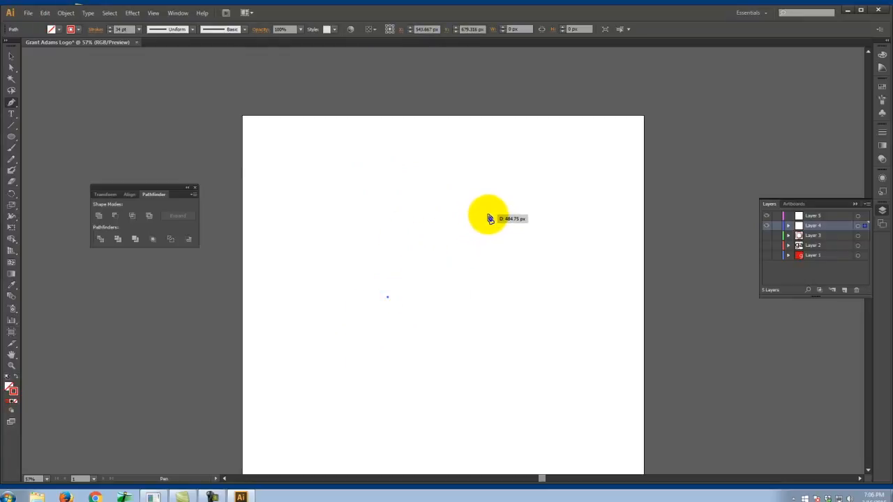
click(489, 217)
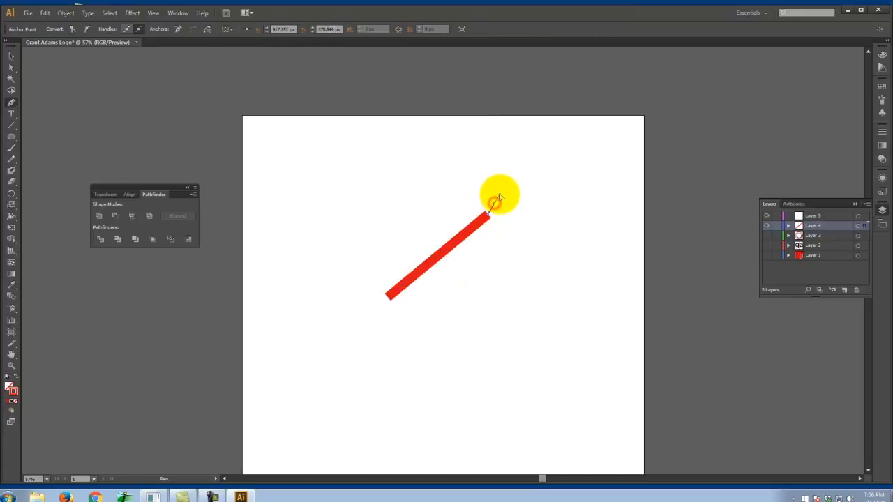
drag(500, 198, 524, 193)
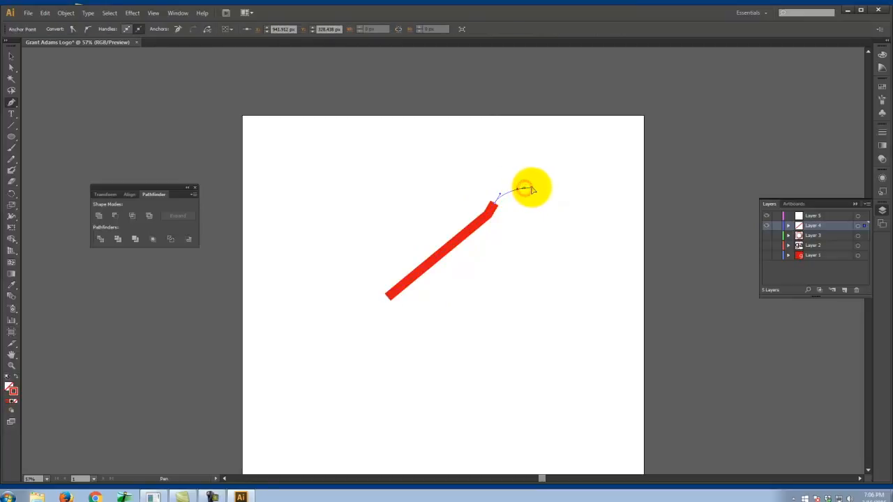
drag(534, 190, 526, 221)
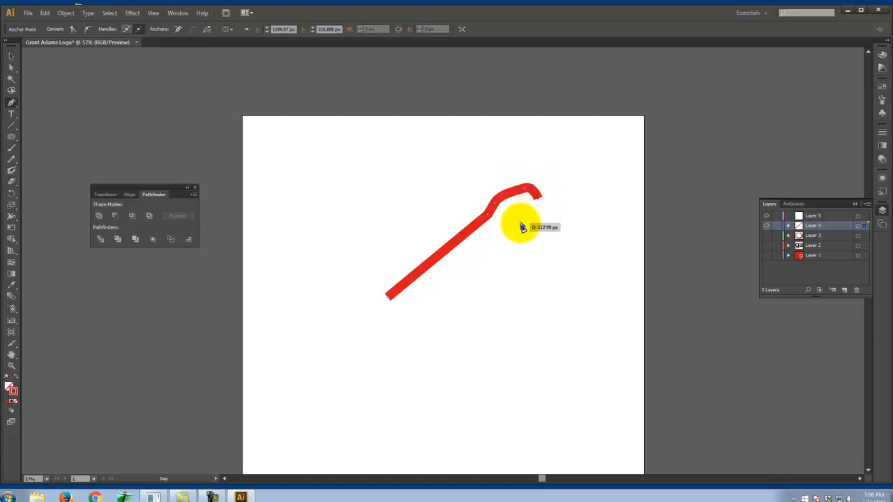
drag(516, 227, 504, 230)
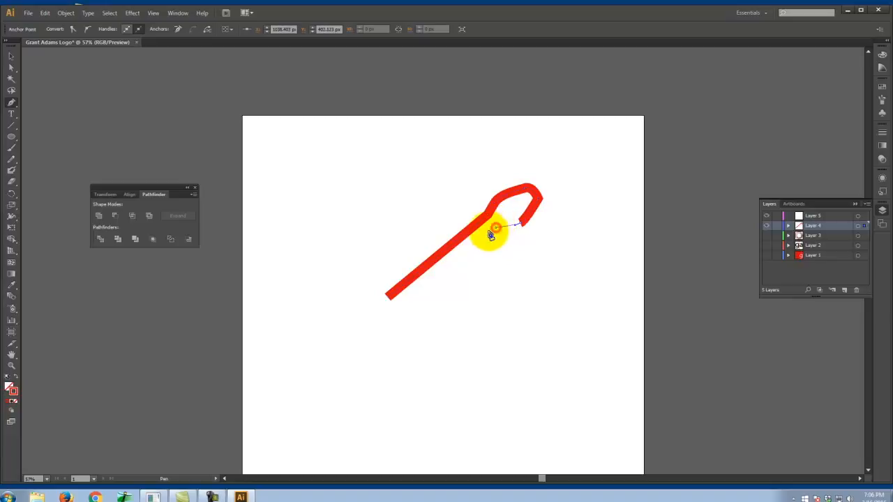
click(496, 227)
click(398, 309)
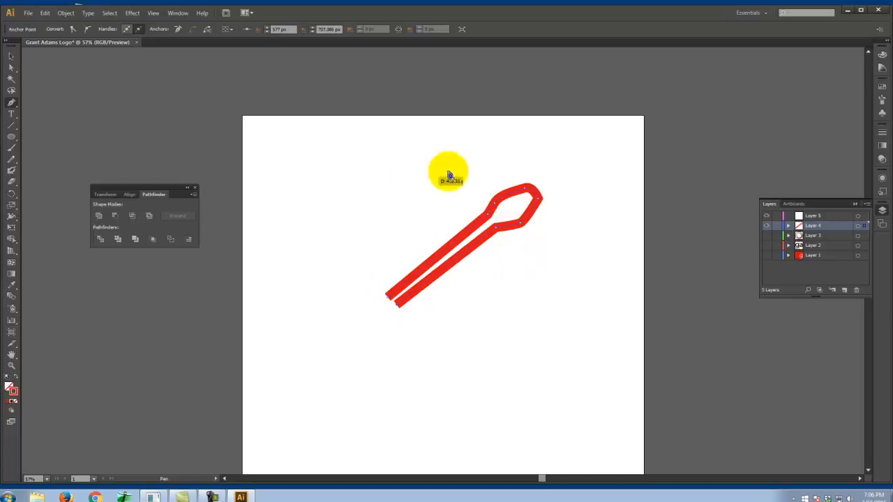
- Swap the path's red stroke to a fill and close the shape with a wide tapered handle at its lower end
click(15, 376)
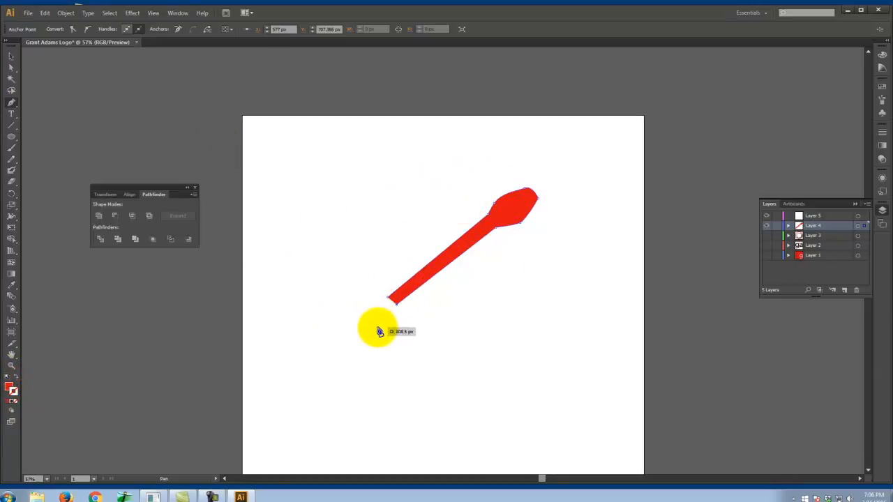
click(398, 317)
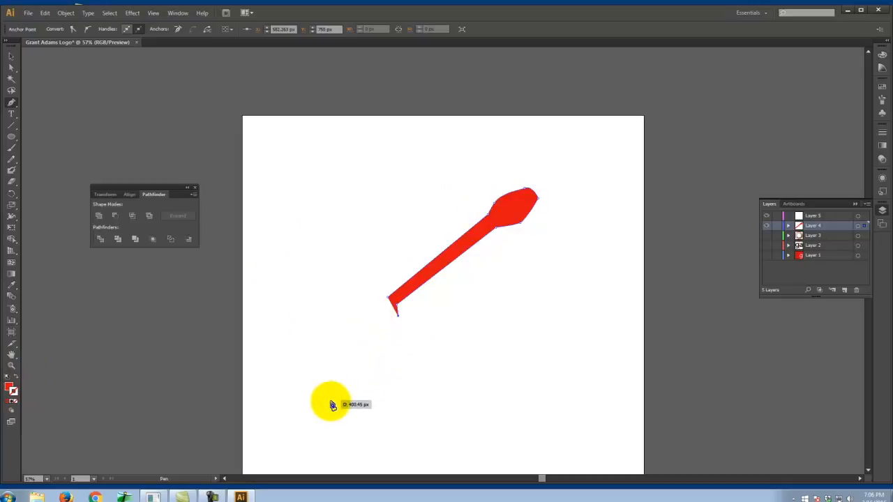
click(306, 416)
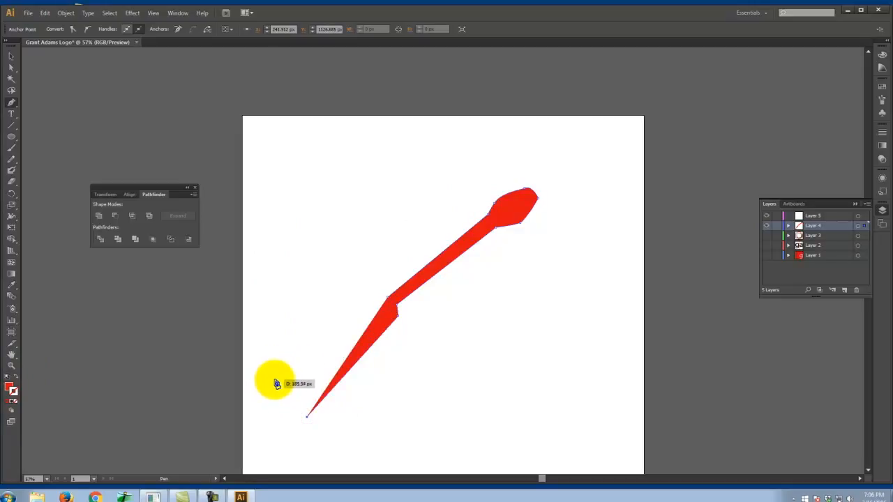
click(273, 380)
click(374, 296)
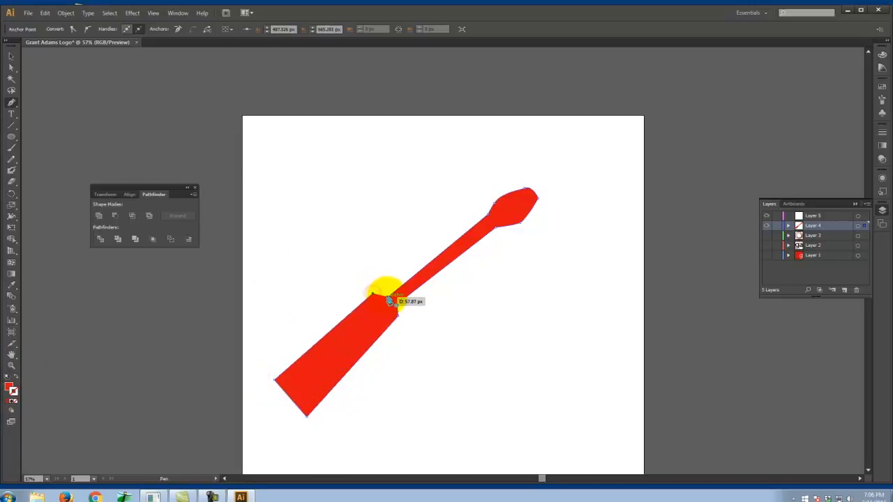
click(388, 299)
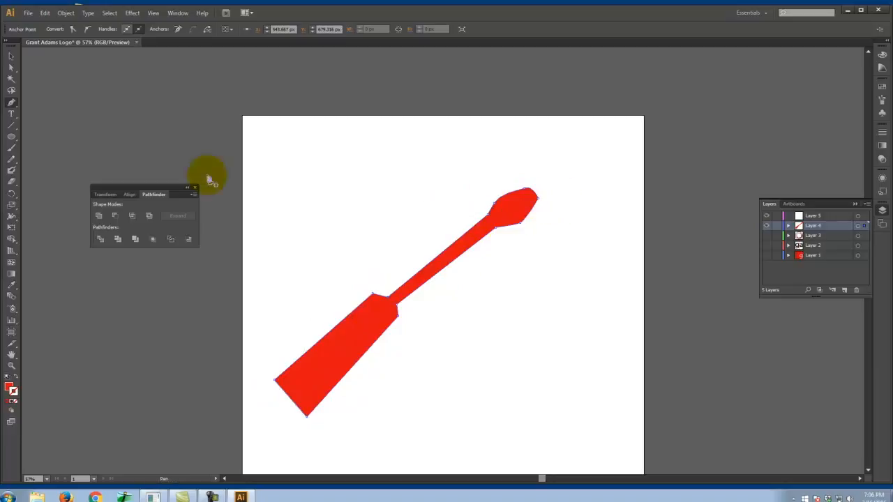
- Reshape the screwdriver's tip by moving its outermost anchor point slightly inward with Direct Selection
click(10, 57)
click(581, 219)
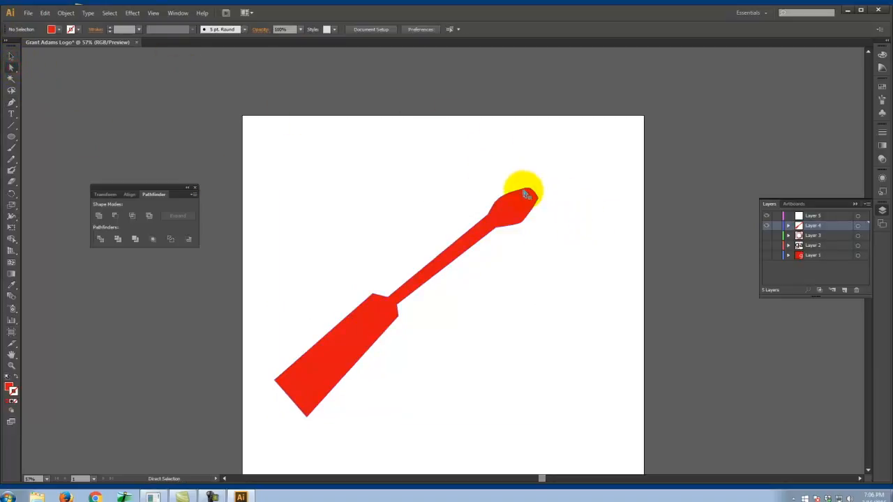
drag(526, 190, 534, 188)
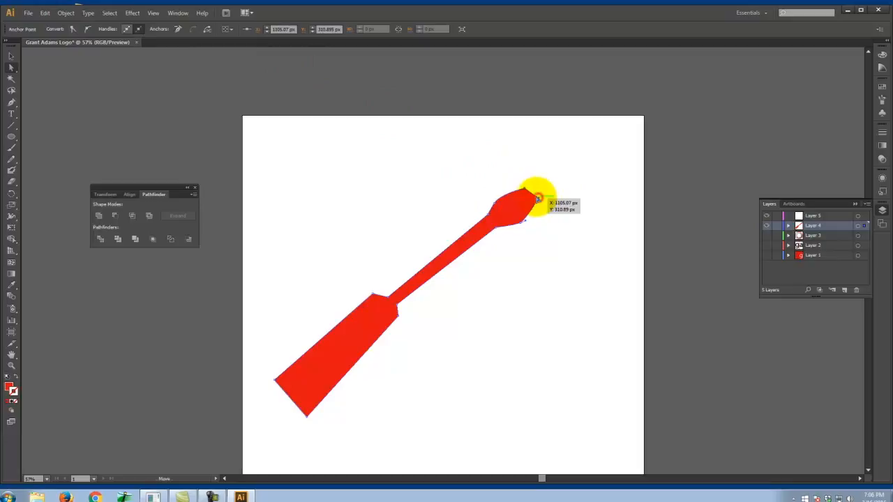
drag(534, 202, 533, 201)
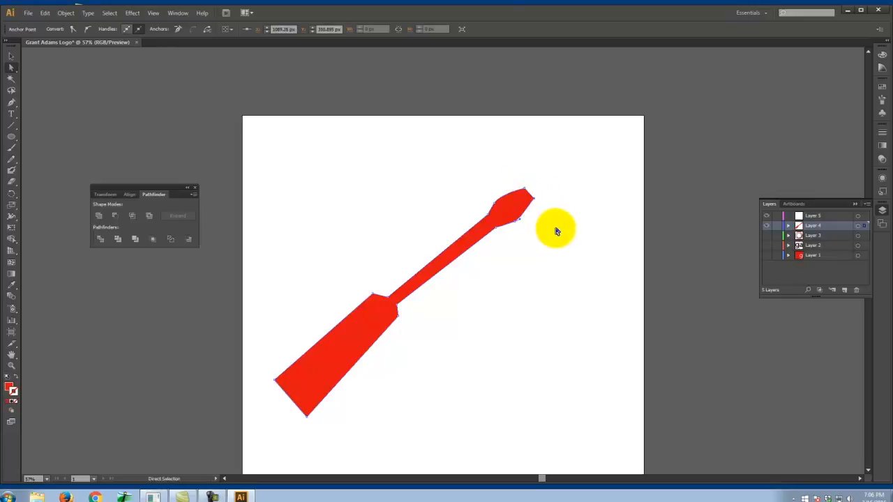
click(555, 228)
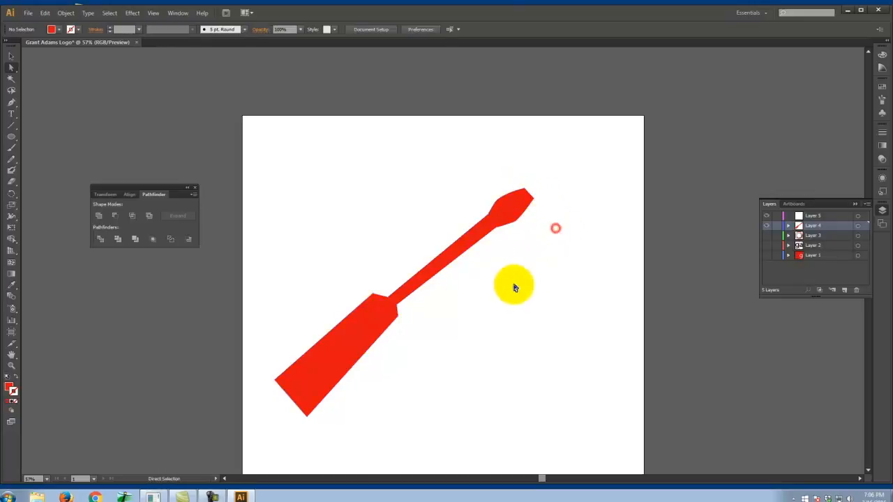
- Shift the screwdriver slightly down and narrow its shaft at the tip by adjusting the anchor point there
click(489, 222)
drag(489, 219, 491, 227)
click(457, 211)
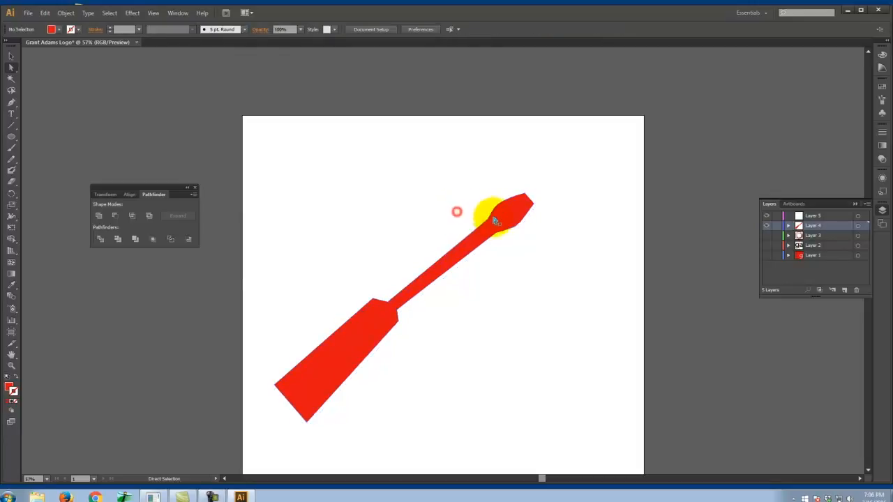
click(490, 221)
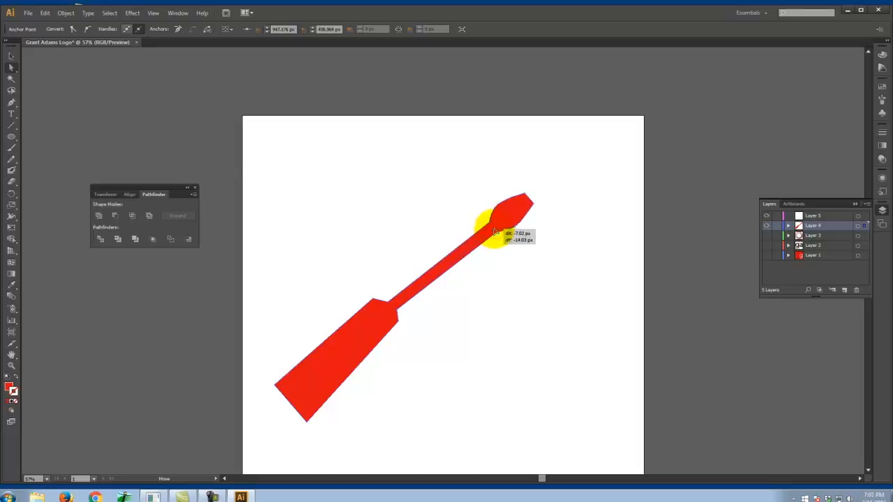
drag(494, 231, 494, 232)
click(500, 270)
- Narrow the shaft where it meets the handle by moving the lower anchor point inward
click(398, 314)
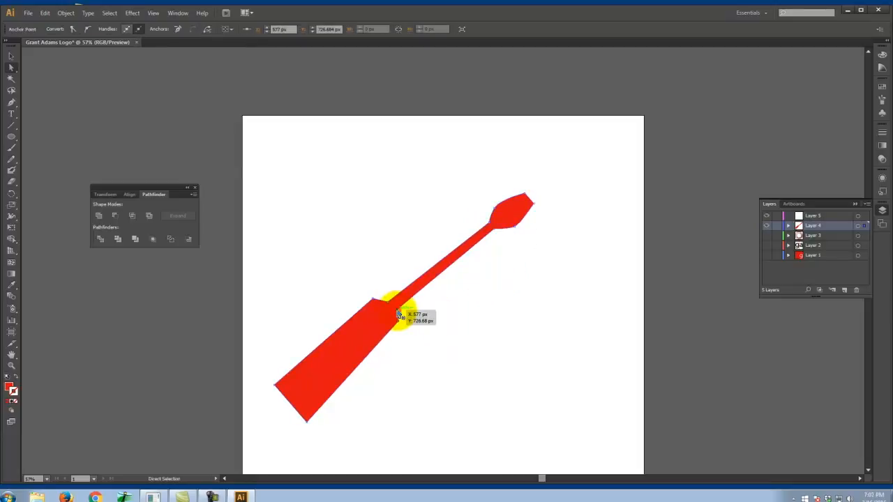
drag(396, 313, 395, 311)
click(418, 330)
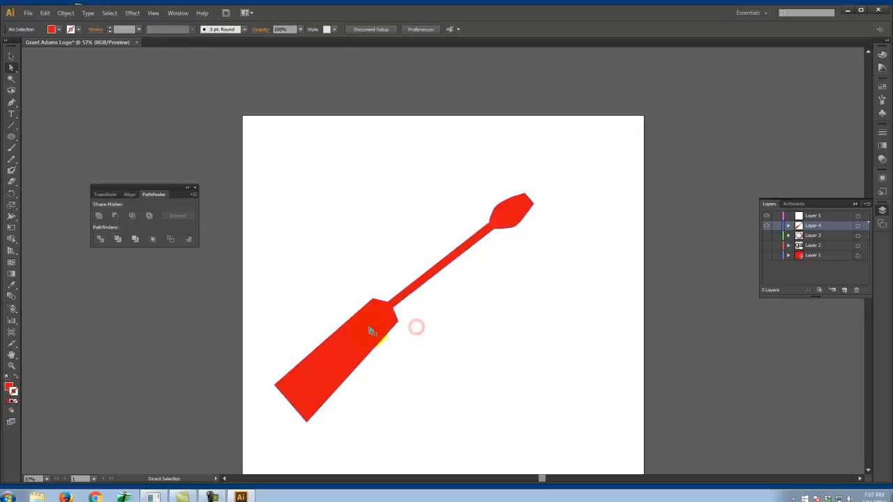
click(373, 299)
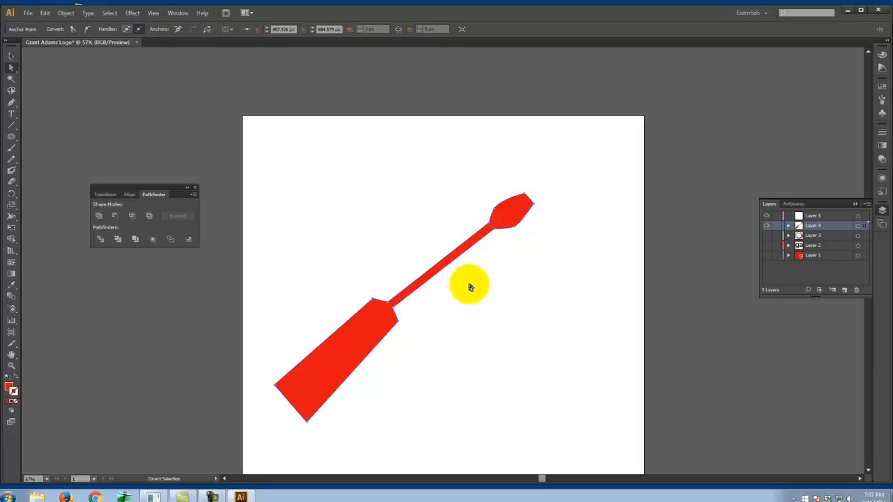
click(512, 276)
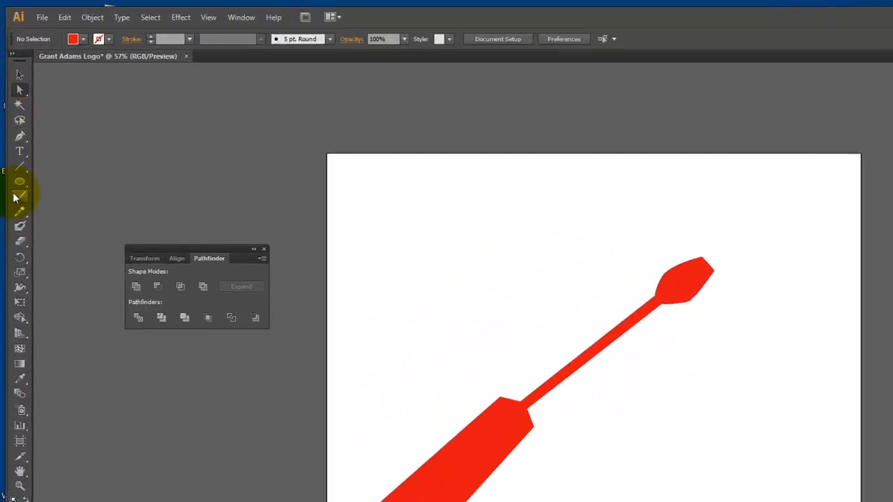
drag(19, 180, 73, 182)
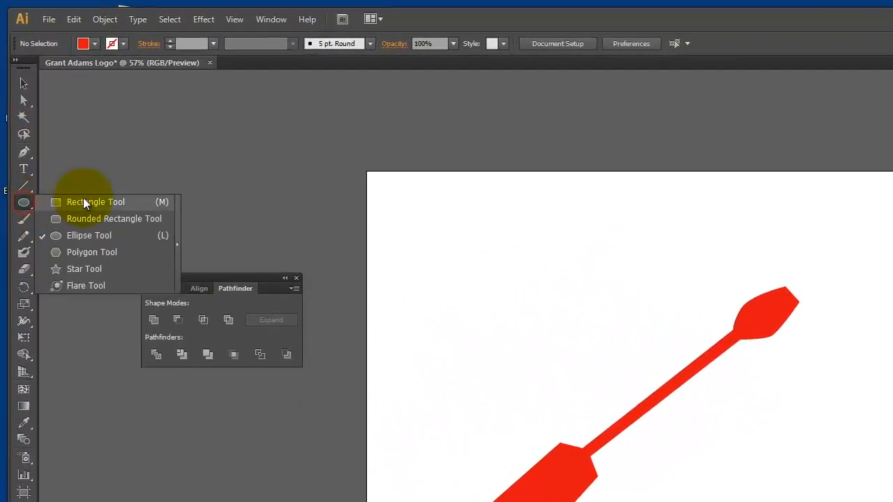
click(24, 156)
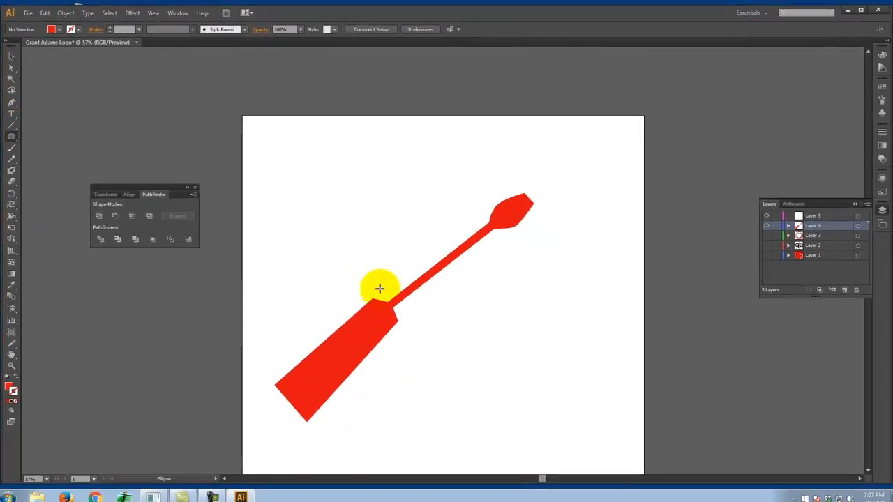
- Draw a closed four-sided red shape with the Pen tool that covers the whole screwdriver handle
click(11, 102)
click(376, 277)
click(418, 323)
drag(300, 450, 252, 383)
click(252, 383)
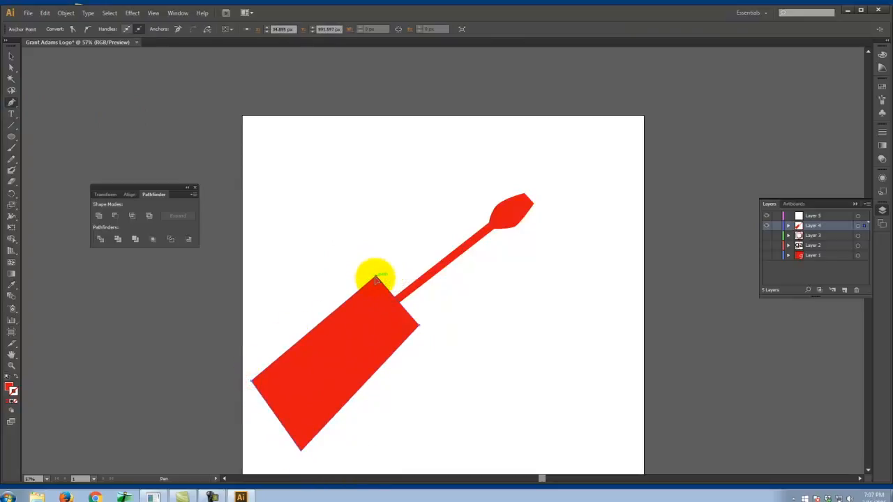
click(376, 277)
- Select the screwdriver and the covering shape and cut the handle away with Pathfinder's Minus Front
click(11, 56)
click(486, 353)
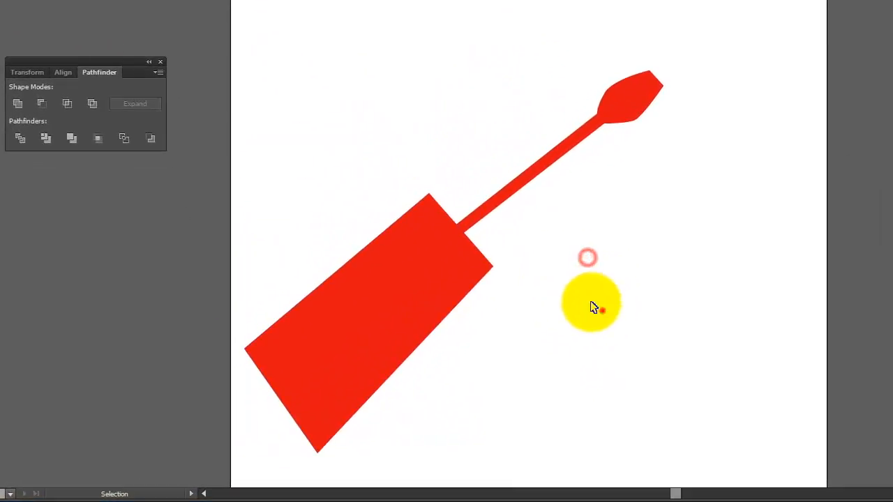
drag(591, 307, 304, 100)
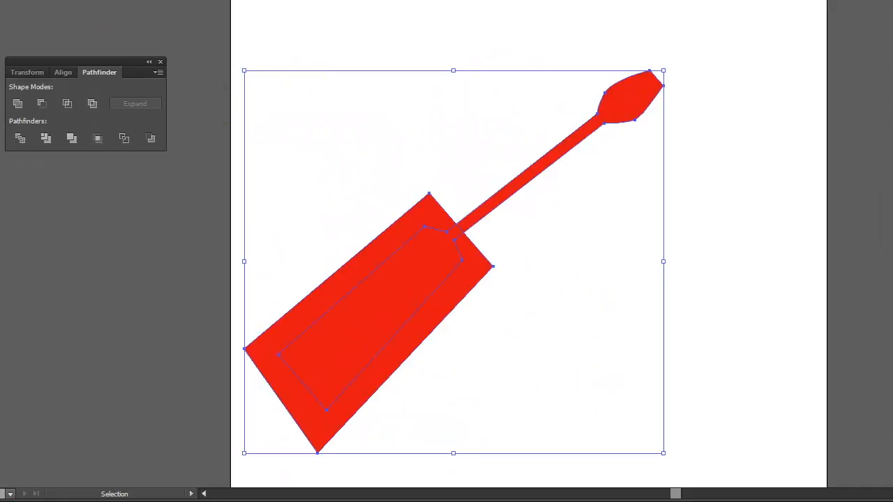
click(44, 109)
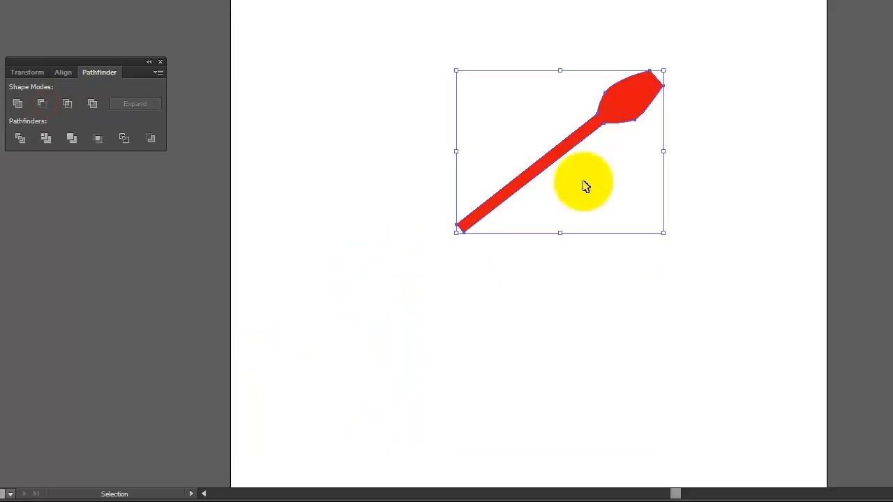
click(695, 134)
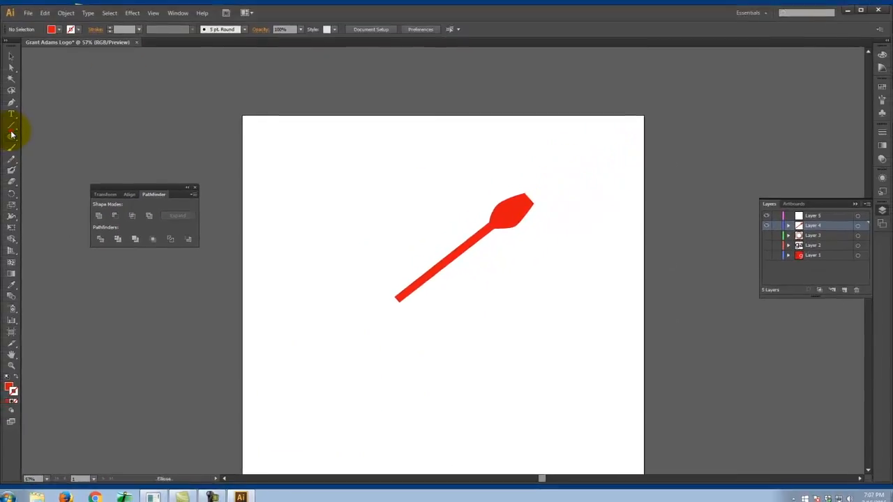
- Draw a red rectangle, rotate it to the shaft's angle and place it at the shaft's lower end as a handle
click(12, 132)
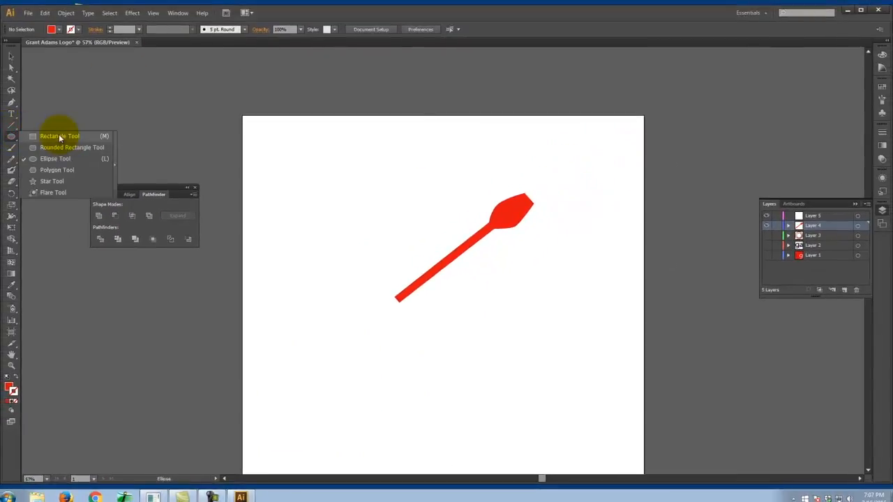
click(60, 136)
drag(303, 340, 449, 387)
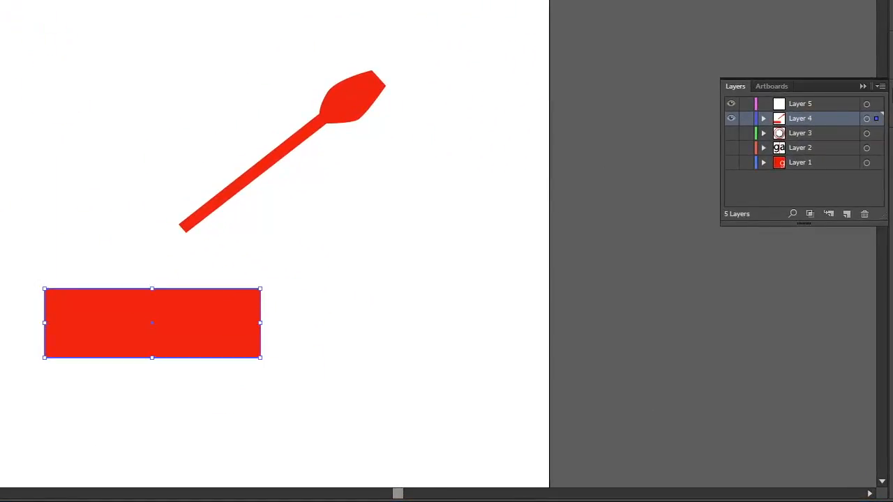
drag(279, 359, 288, 269)
drag(226, 299, 180, 256)
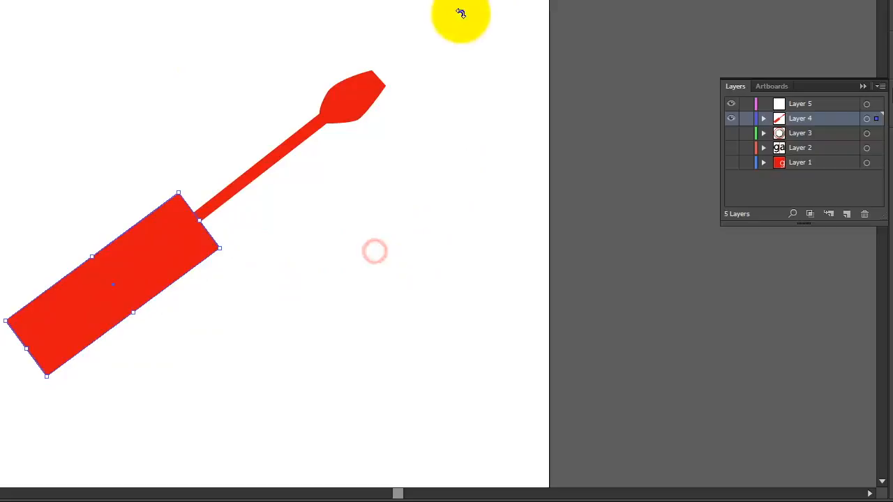
drag(293, 341, 125, 154)
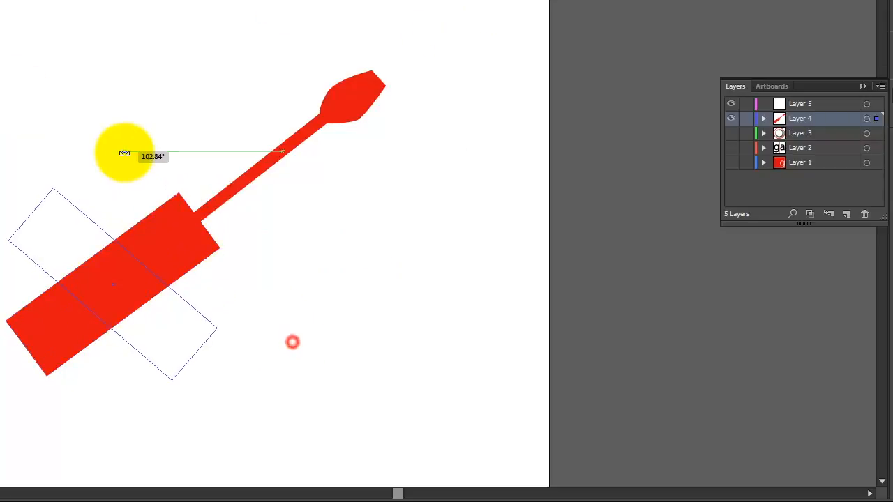
key(ctrl+z)
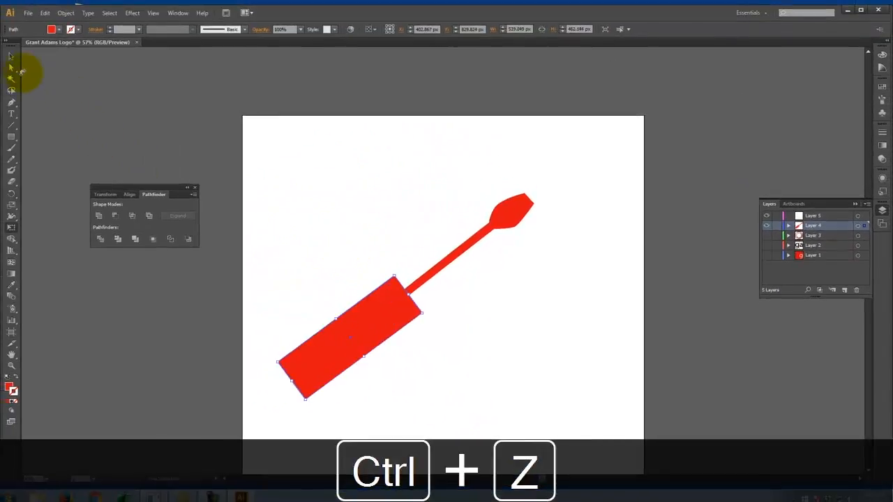
drag(509, 371, 436, 299)
key(ctrl+z)
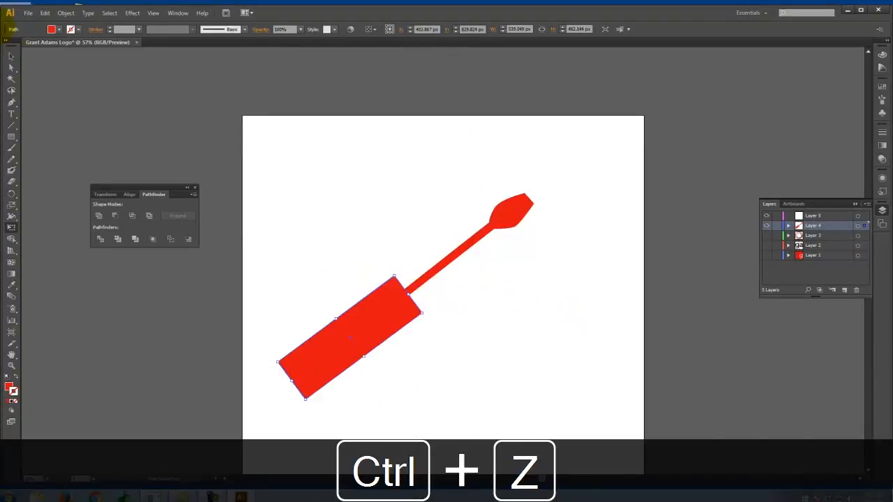
- Nudge the rectangular handle slightly to the left with the Selection tool so it lines up with the shaft
click(11, 58)
click(318, 170)
click(423, 309)
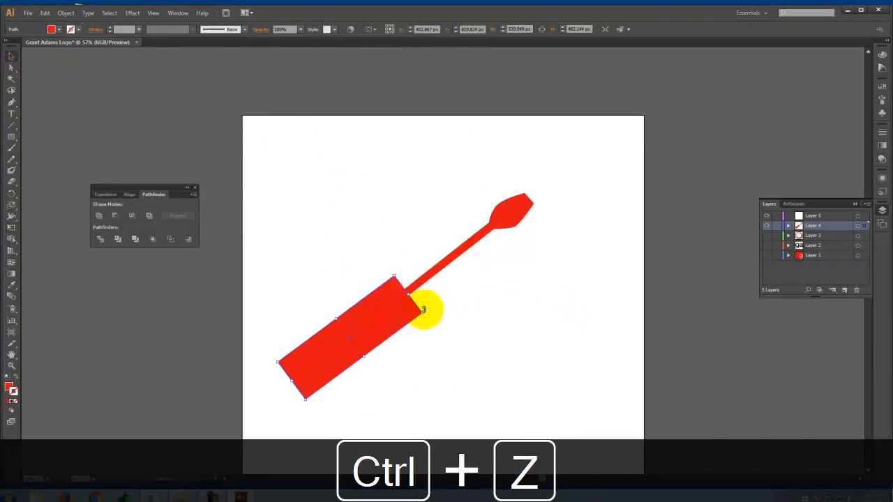
key(Left)
key(Left)
key(Left)
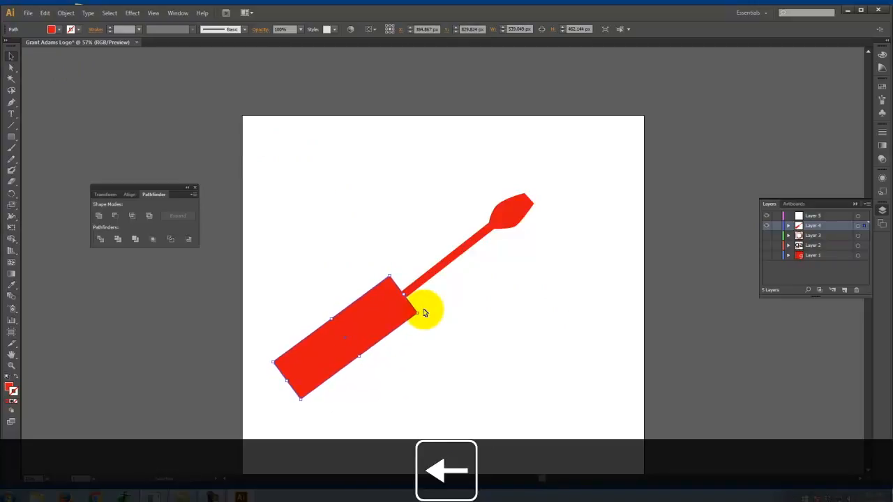
- Select the rectangular handle and the shaft together and unite them into a single screwdriver shape
scroll(474, 320, up, 1)
click(516, 327)
drag(550, 387, 289, 193)
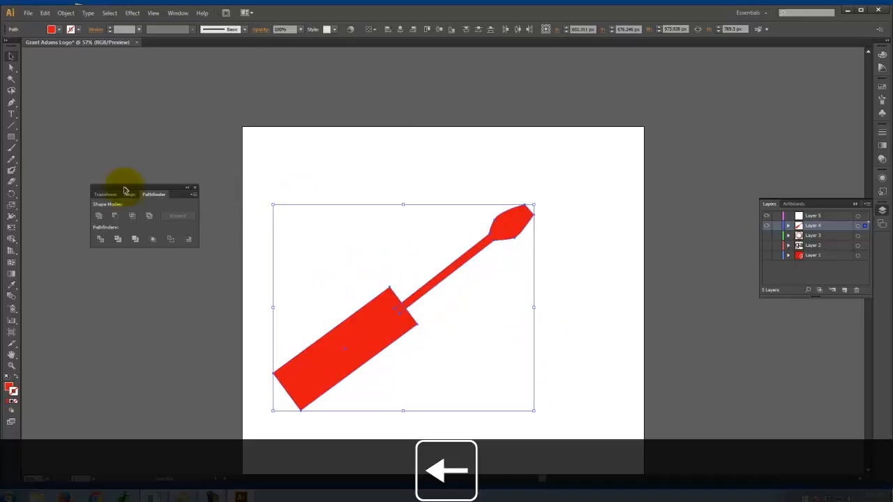
click(100, 216)
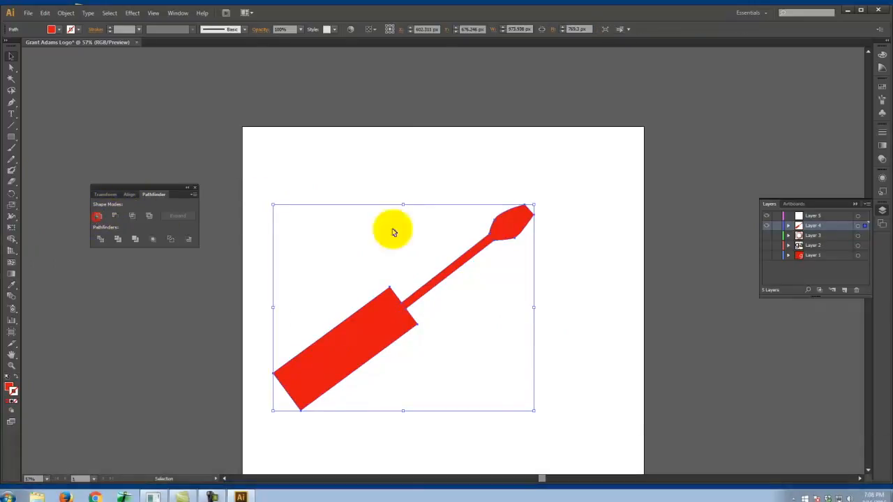
- Delete the whole screwdriver from the artboard
click(595, 278)
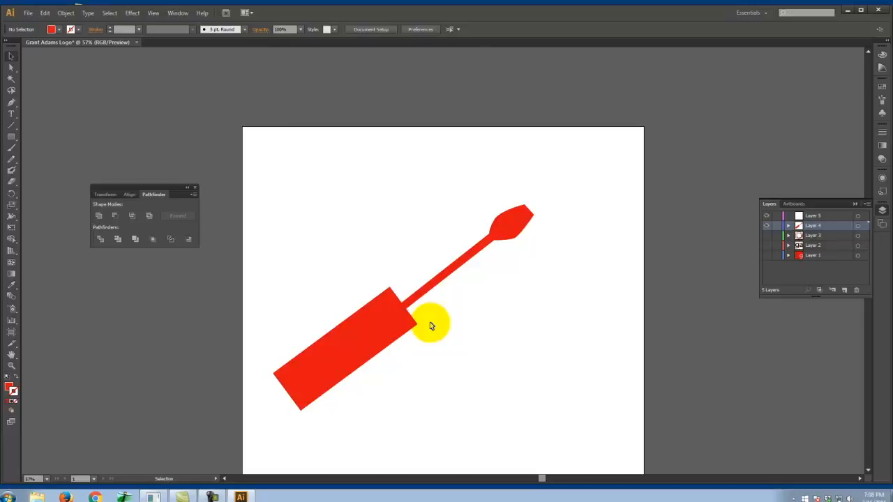
drag(508, 305, 410, 316)
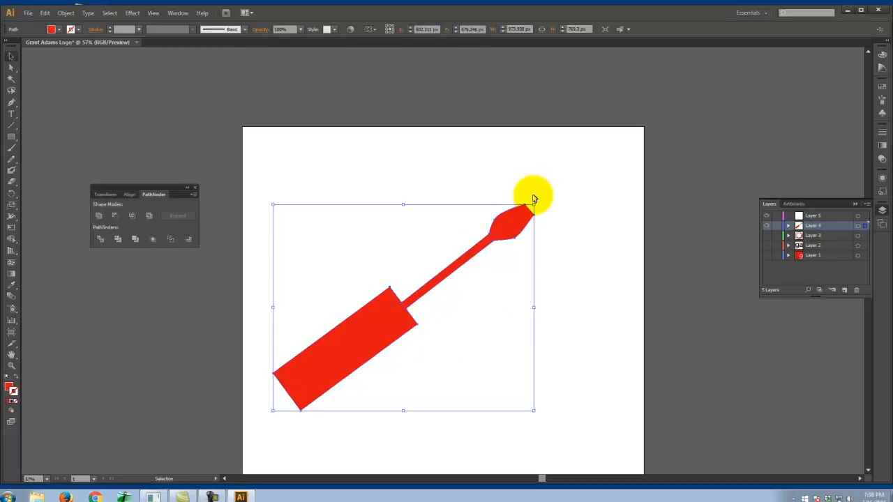
key(Delete)
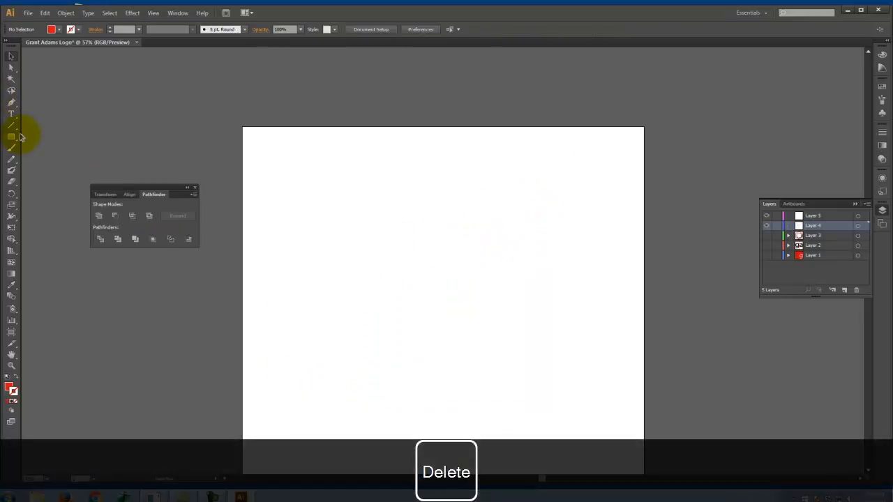
- Draw a circle about 709 px across near the artboard's centre and swap its red fill to a stroke
drag(12, 139, 46, 164)
drag(341, 198, 527, 388)
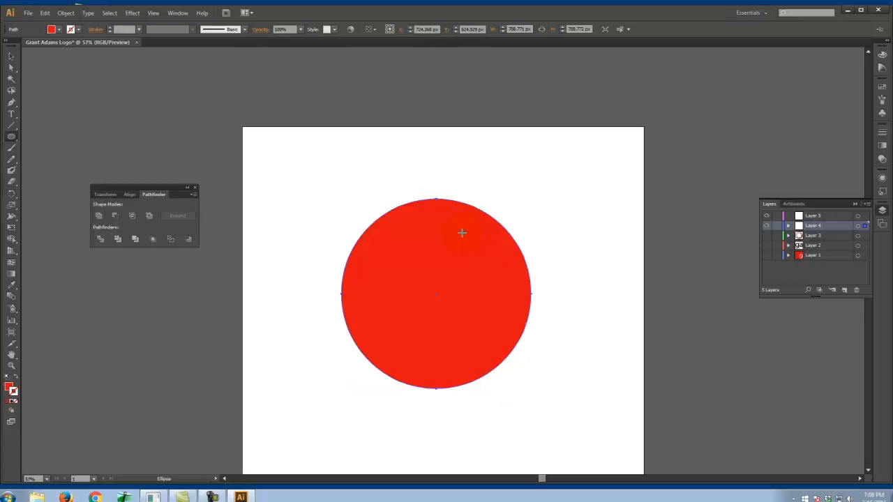
click(16, 379)
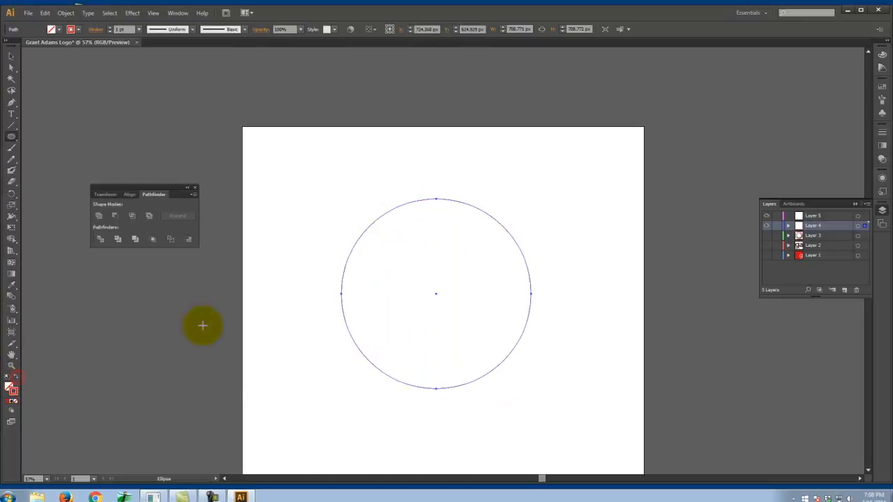
- Paste four copies of the circle and arrange them so that all five outlines overlap around the artboard's centre
key(v)
key(ctrl+c)
key(ctrl+v)
click(11, 56)
click(522, 213)
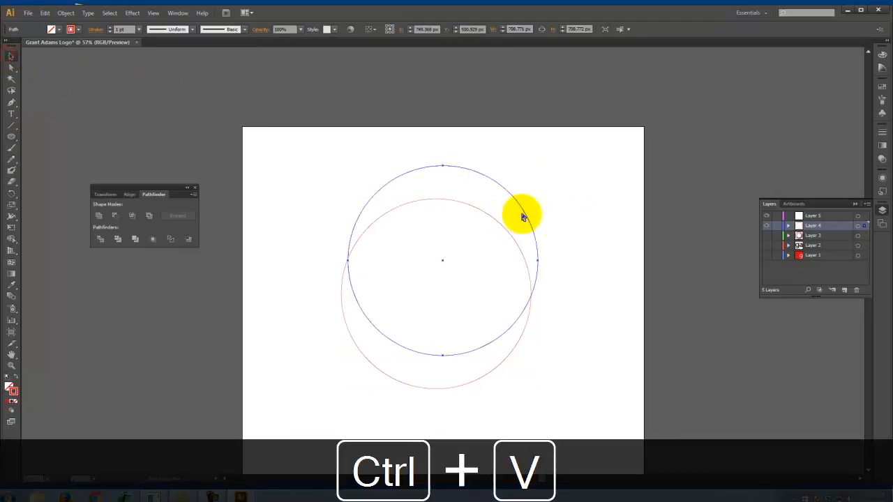
click(516, 193)
drag(511, 197, 475, 269)
key(ctrl+v)
key(ctrl+v)
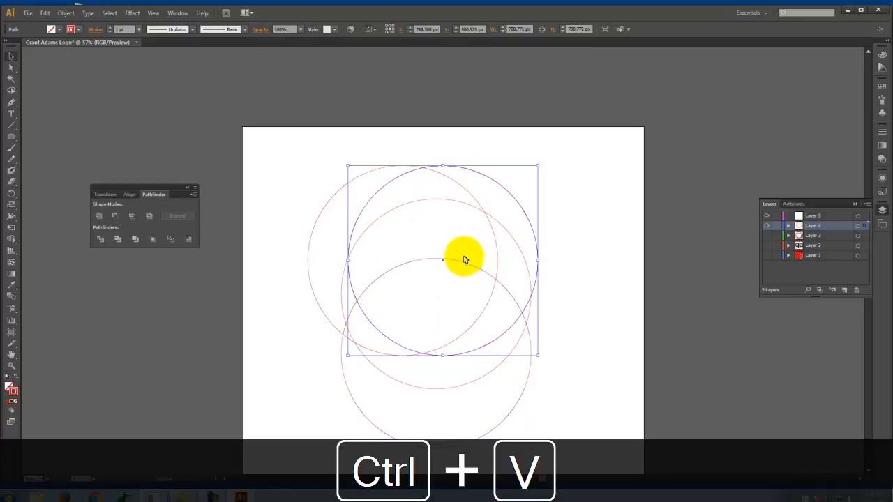
drag(503, 338, 559, 322)
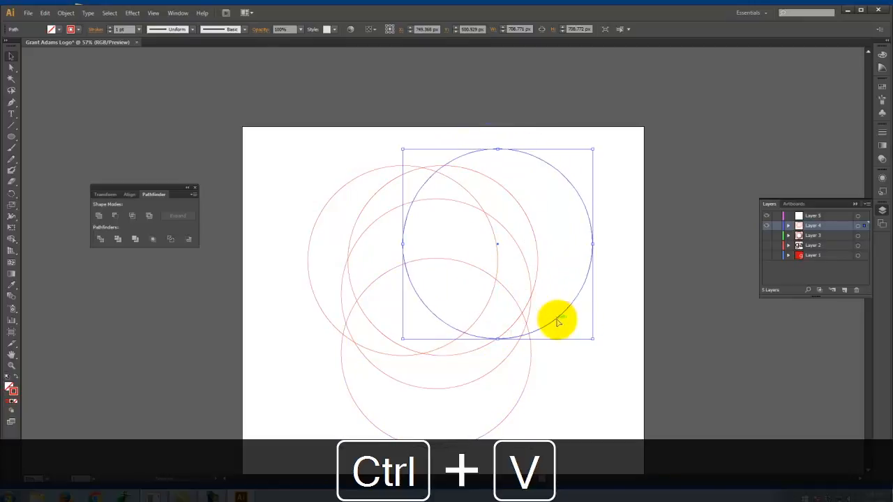
click(582, 340)
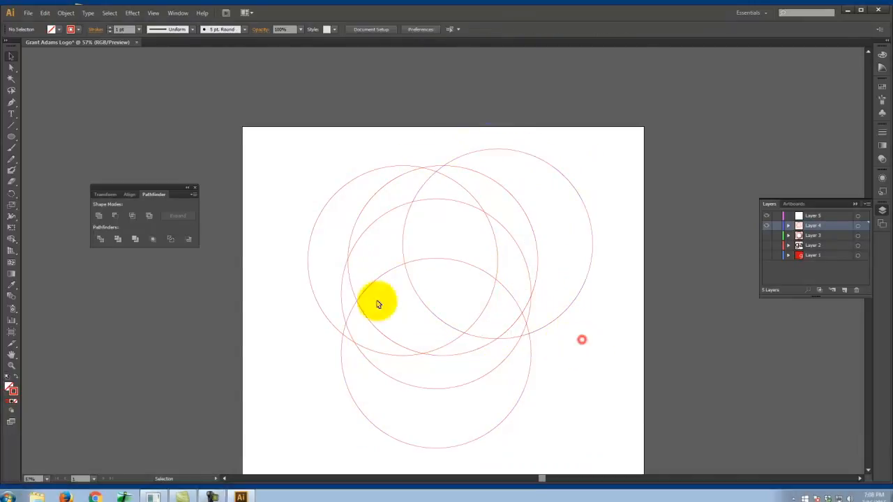
- Draw an open zigzag path of three straight segments across the overlapping circles with the Pen tool
click(14, 103)
click(402, 150)
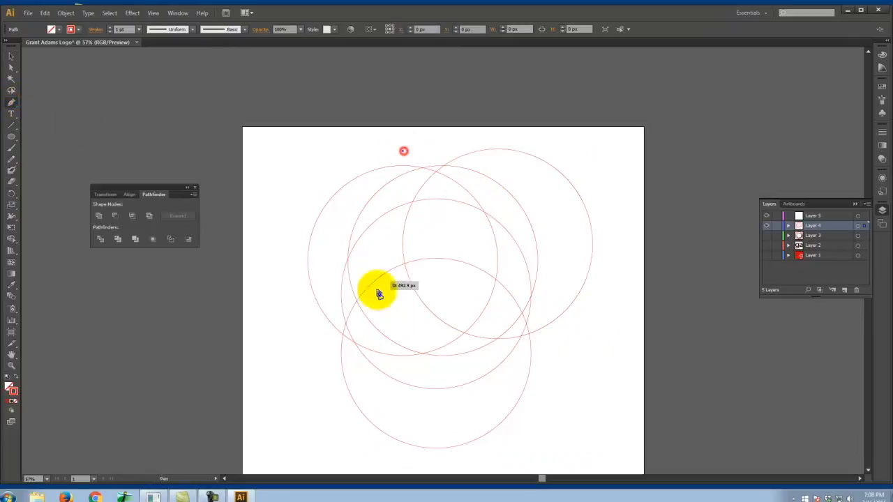
click(344, 442)
click(574, 148)
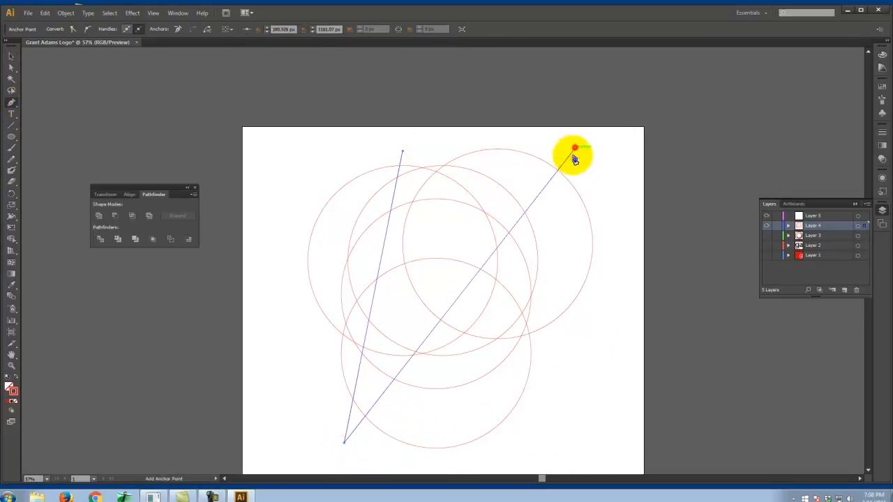
click(472, 464)
click(11, 59)
click(614, 388)
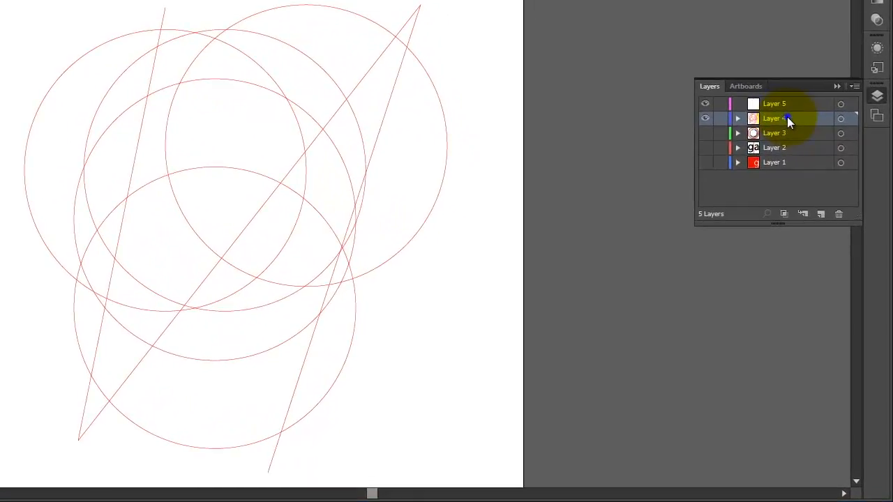
- Duplicate Layer 4 and hide the duplicate layer
click(852, 85)
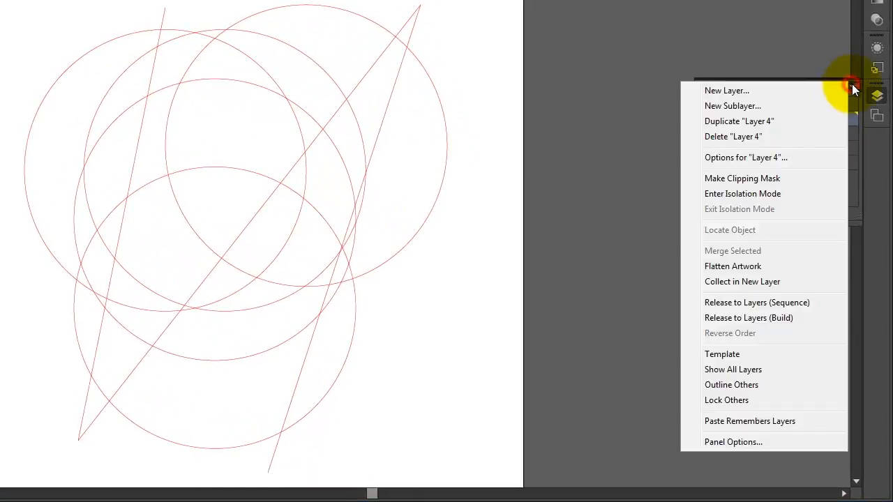
click(740, 123)
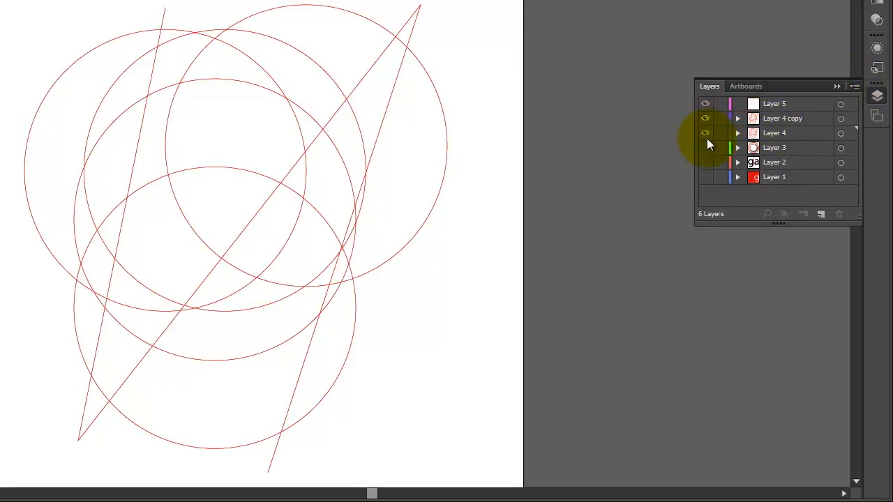
click(705, 118)
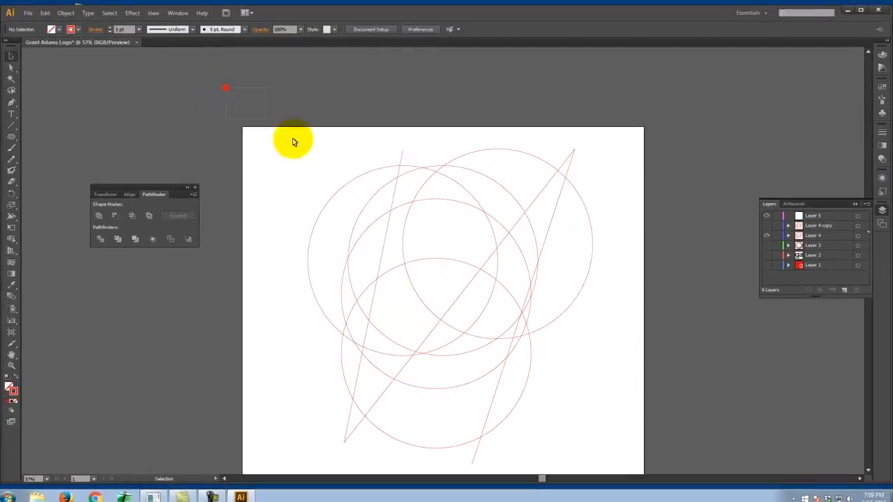
- Turn all five overlapping circles and the zigzag path into one Live Paint group with the Live Paint Bucket
drag(294, 142, 653, 457)
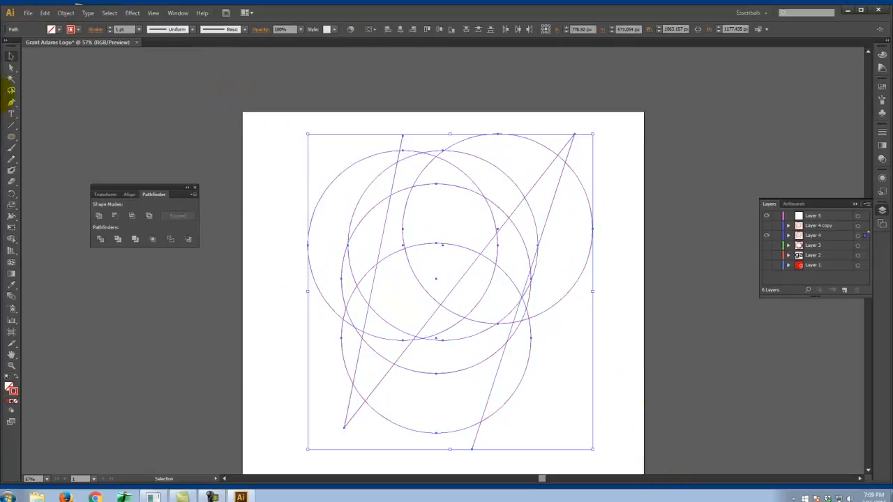
click(11, 240)
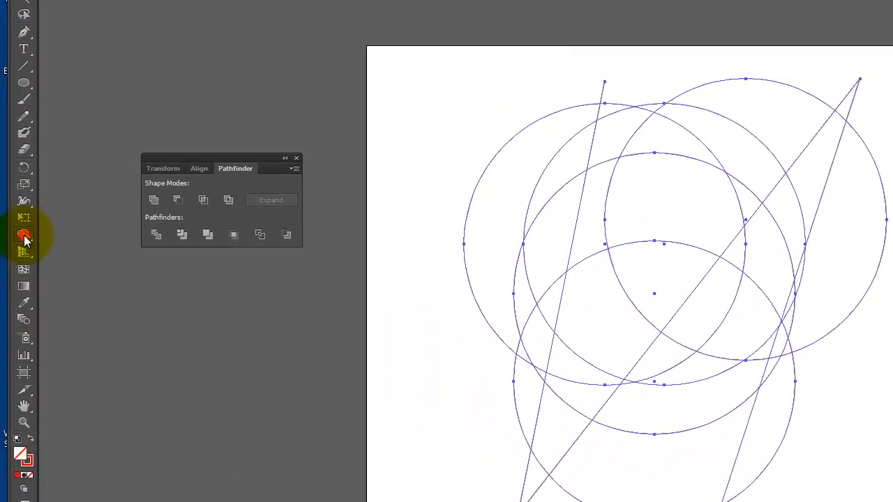
click(24, 239)
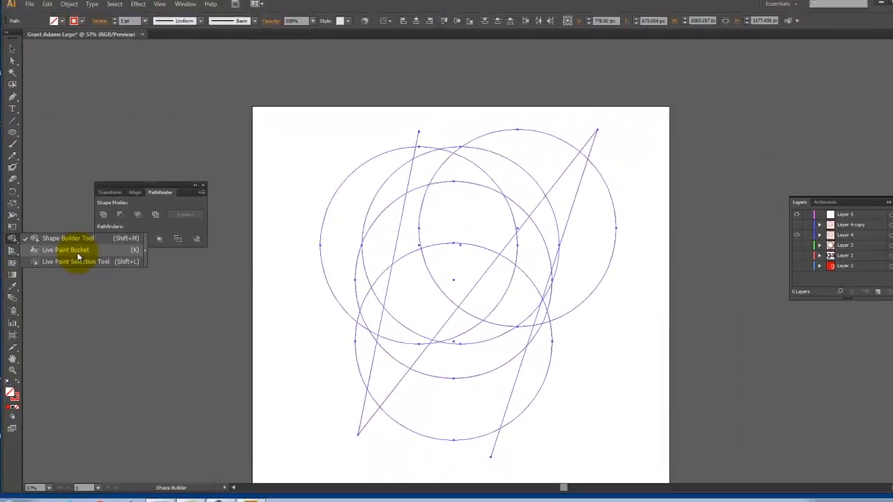
click(106, 256)
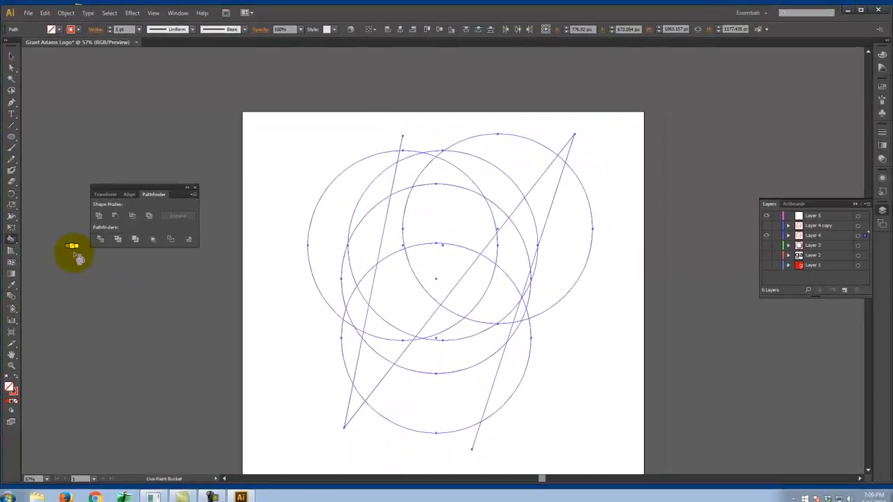
click(427, 227)
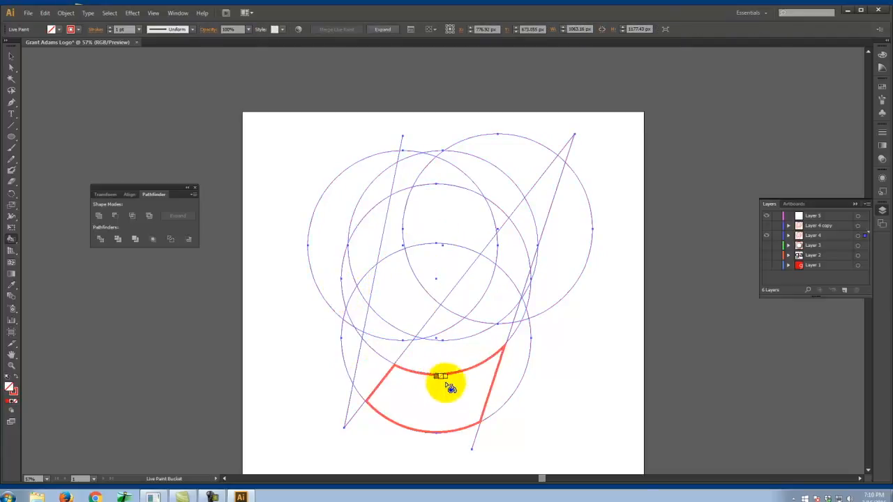
- Swap the red stroke colour to the fill and change that fill colour to magenta
click(16, 377)
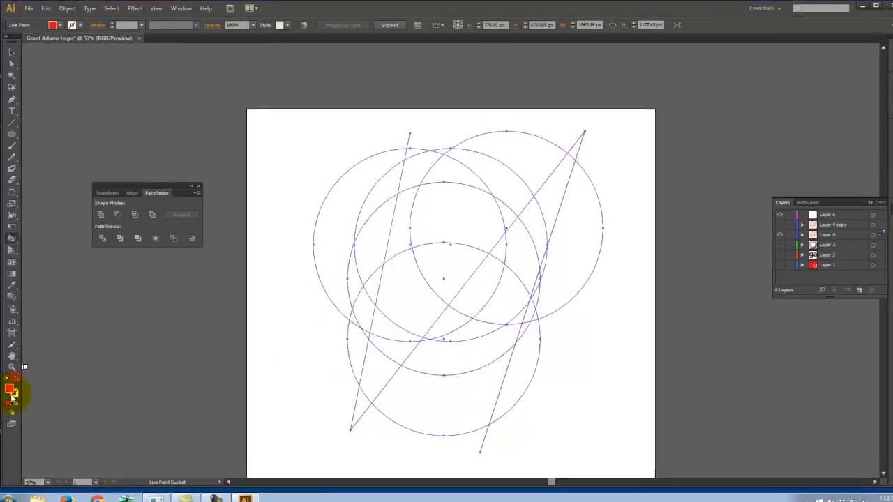
double_click(9, 391)
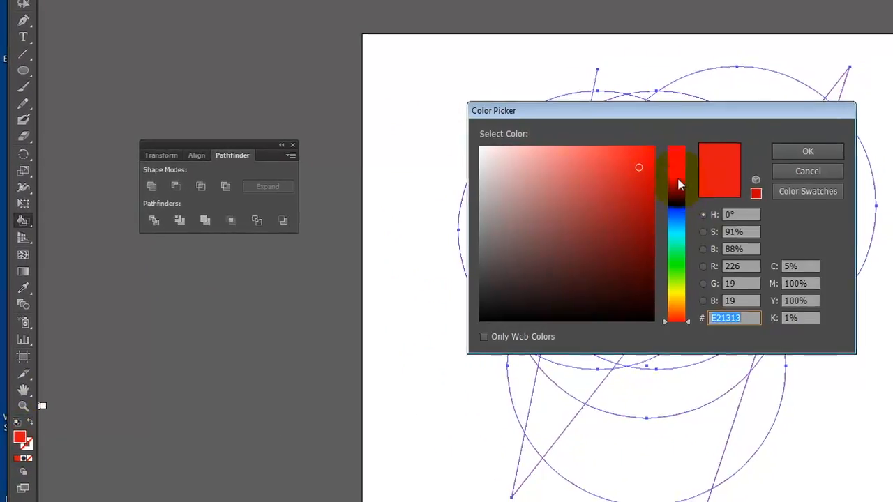
click(678, 180)
click(792, 150)
- Fill the upper-right, left and lower crescents and the central wedge of the overlapping circles with magenta
click(724, 127)
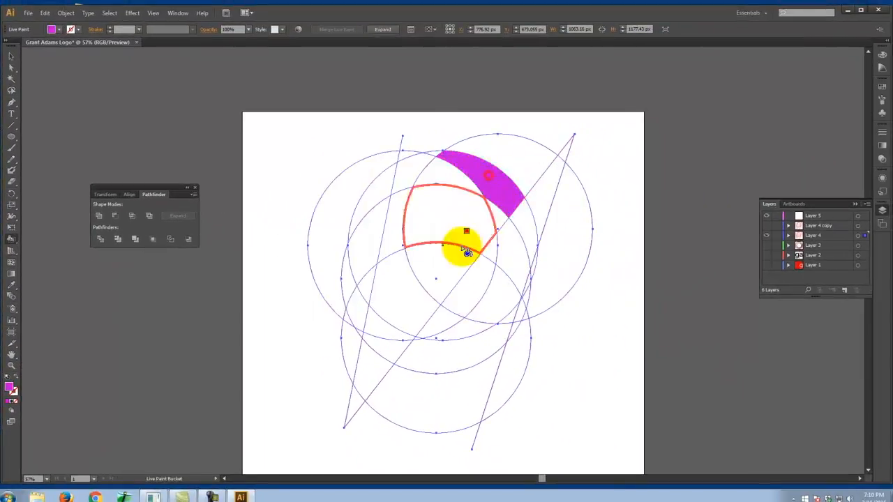
click(433, 260)
click(343, 267)
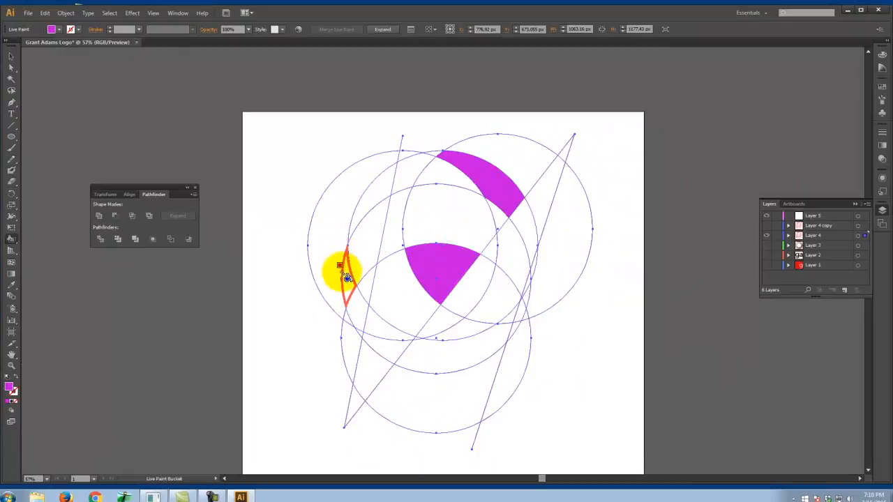
click(362, 189)
click(420, 350)
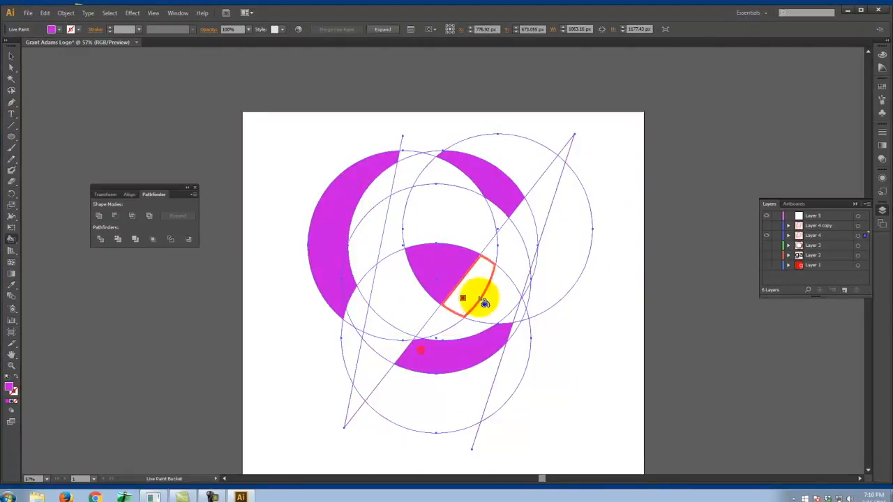
click(528, 222)
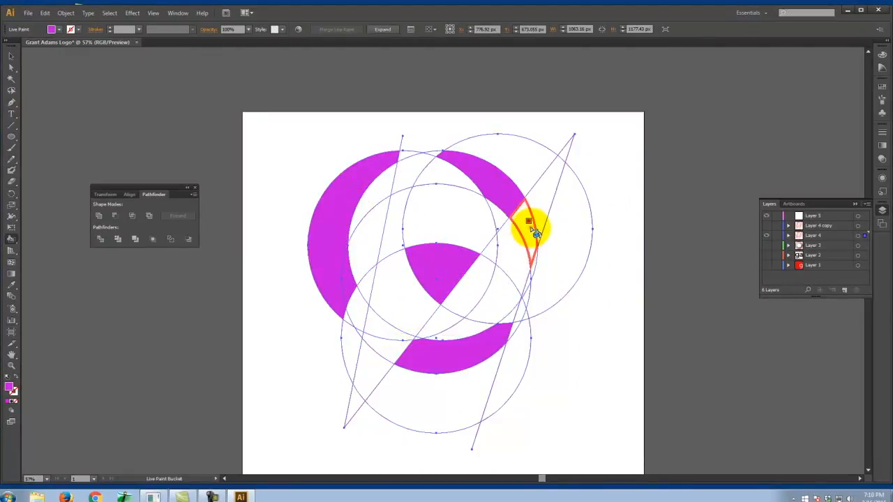
click(535, 262)
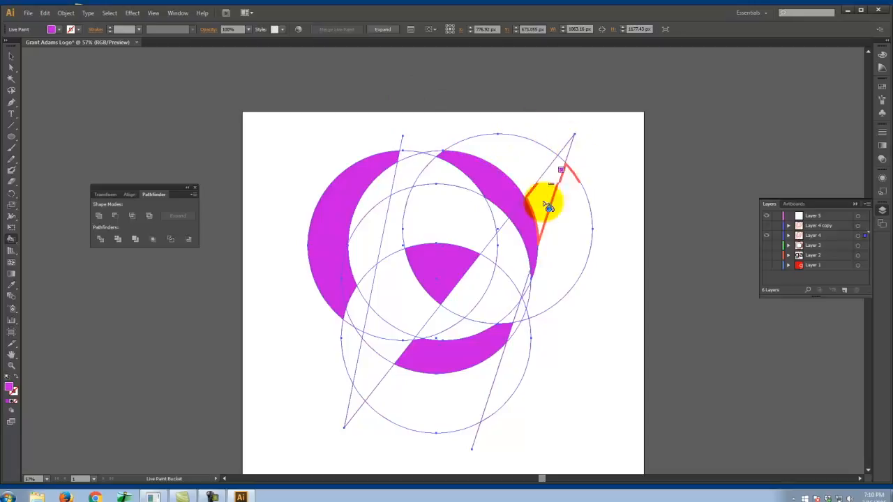
- Fill the zigzag's lower-left point, the narrow strip above-left of the central wedge and the region to the wedge's lower right with magenta
click(376, 182)
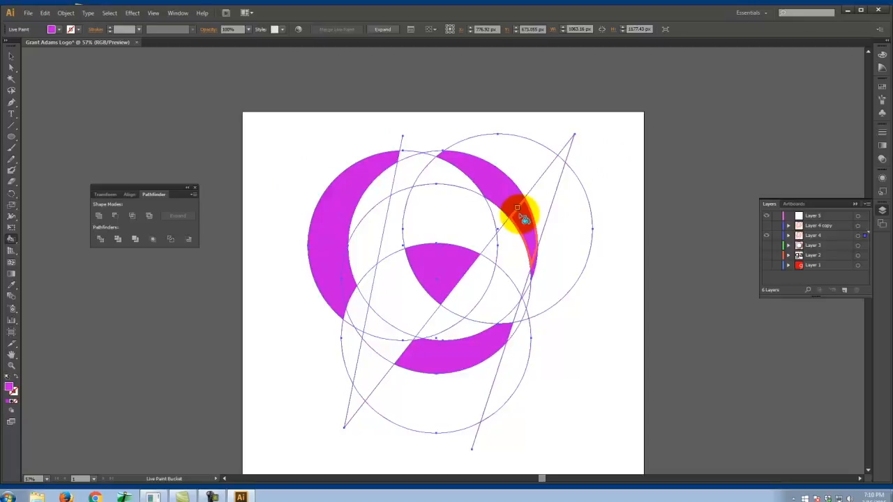
click(363, 392)
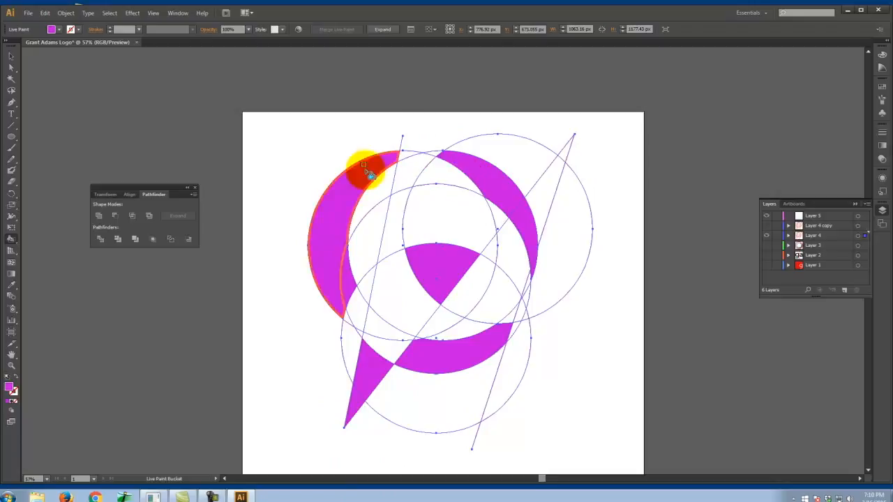
click(393, 235)
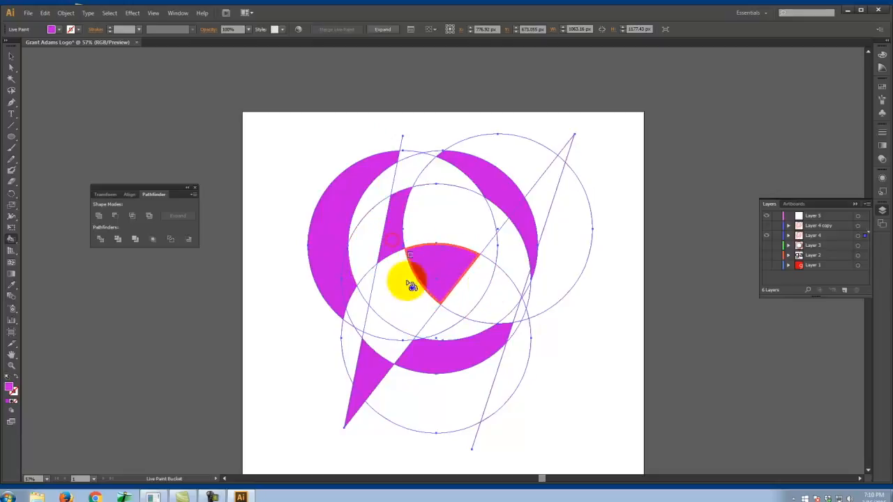
click(495, 300)
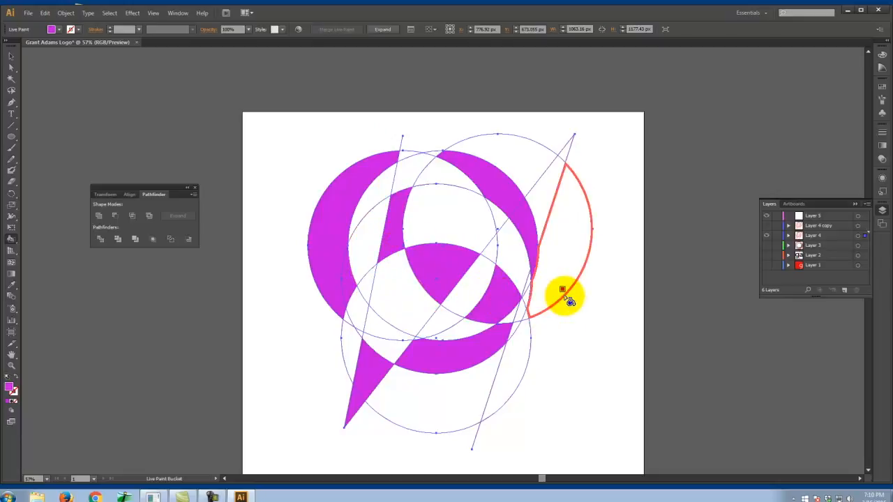